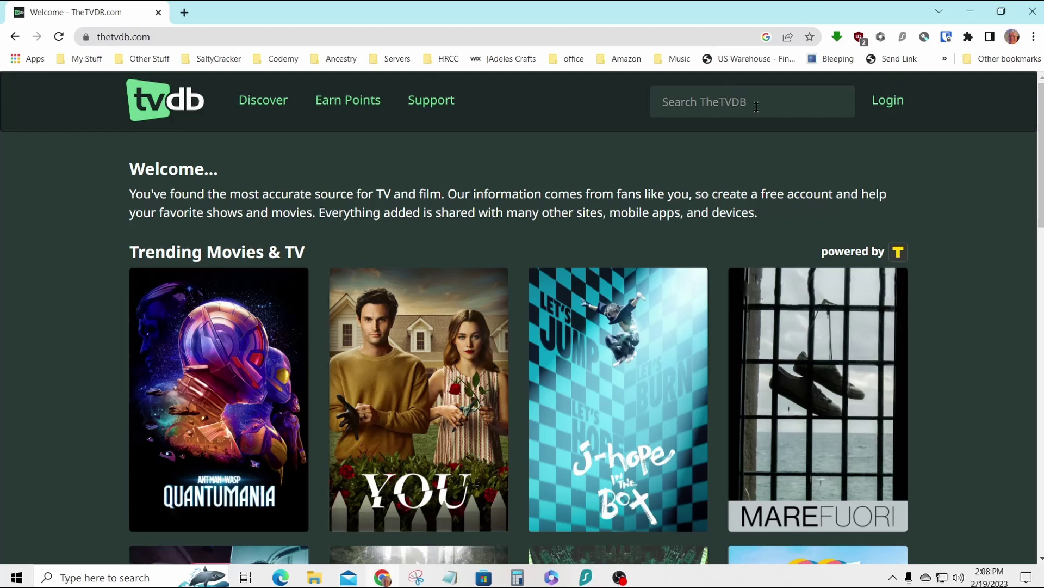
# - Search TheTVDB for "magnum" and open the 2018 Magnum P.I. series page
pyautogui.click(757, 104)
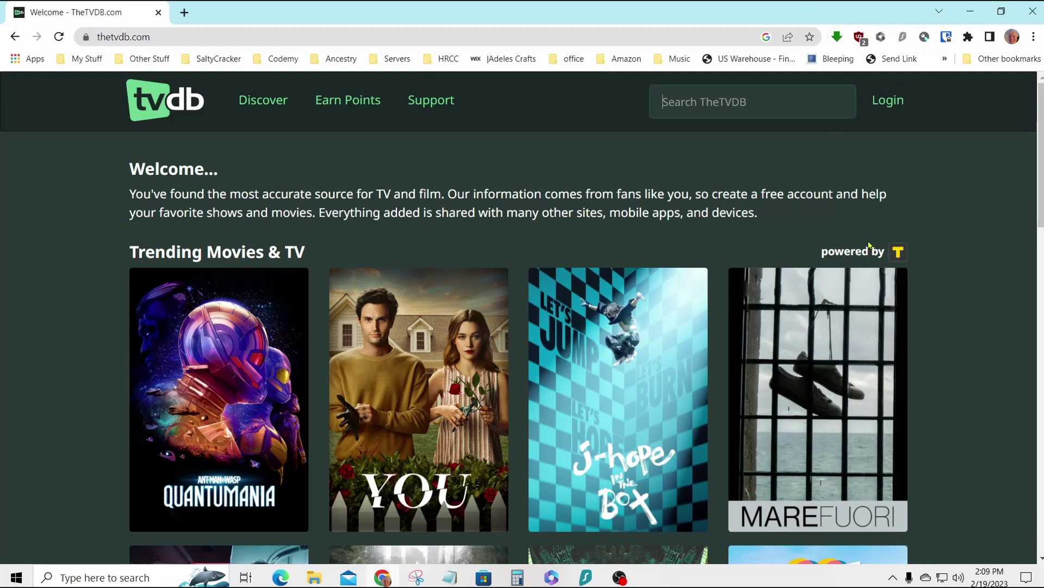
pyautogui.write('magnu')
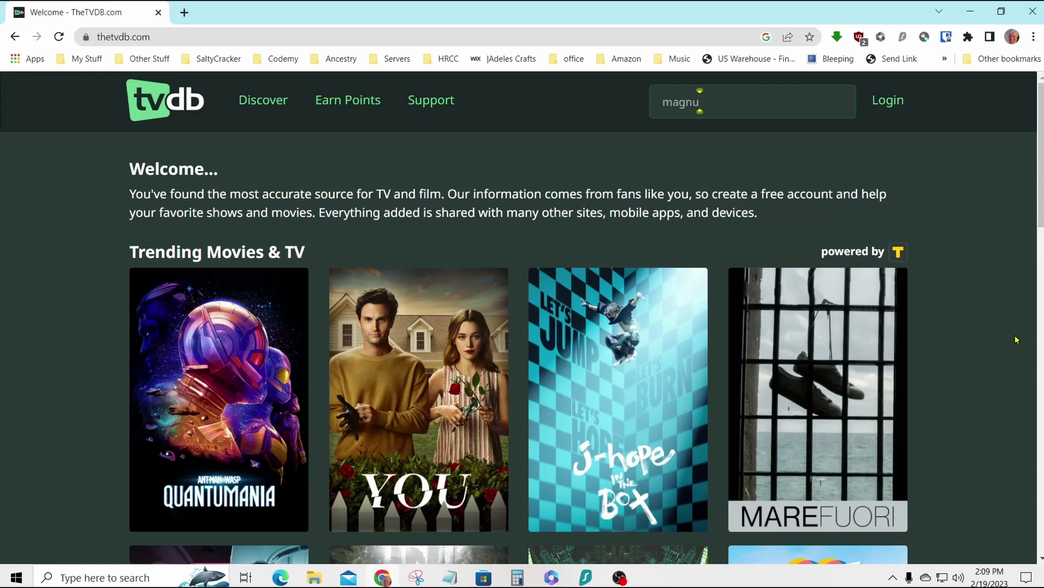
pyautogui.write('m')
pyautogui.press('Return')
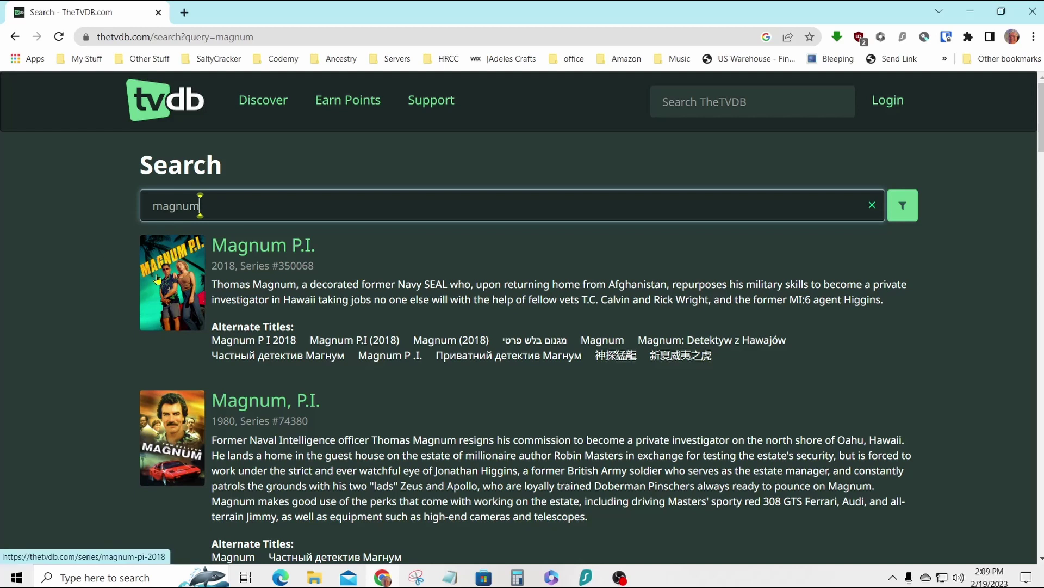
pyautogui.click(157, 279)
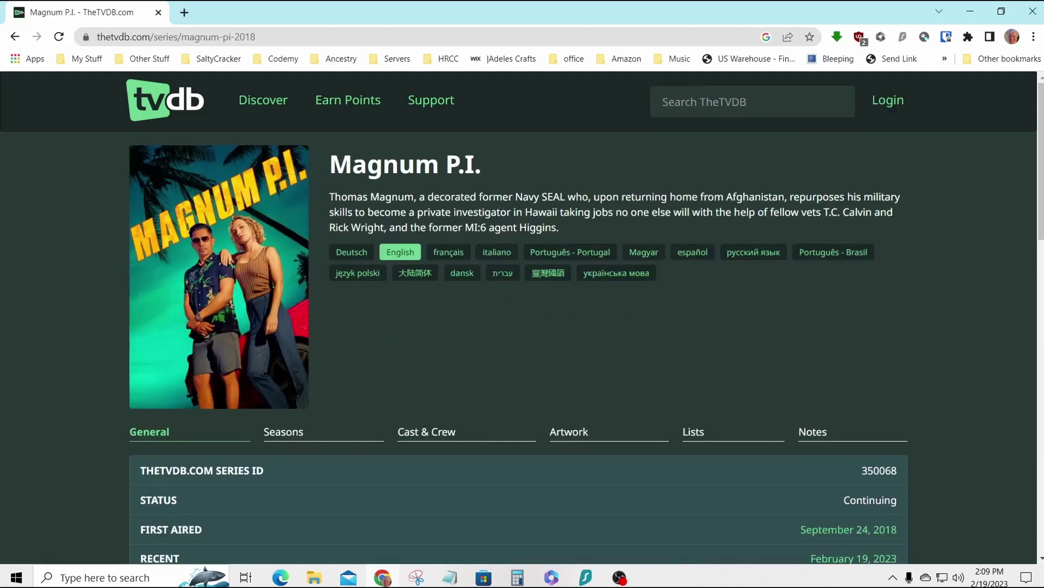
# - Open the Season 1 episode list from the series' seasons in aired order
pyautogui.scroll(-5, 957, 313)
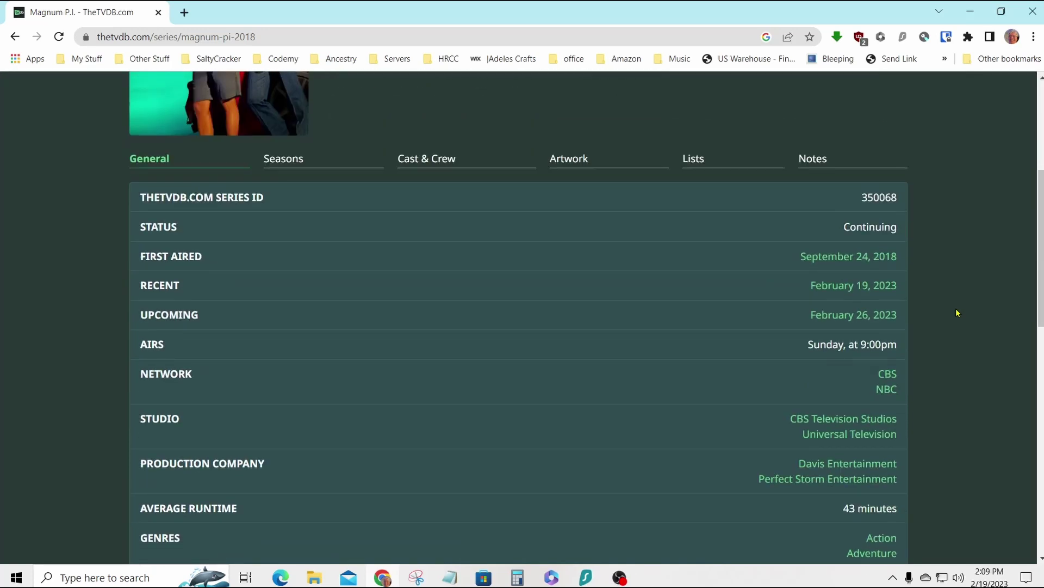
pyautogui.click(286, 160)
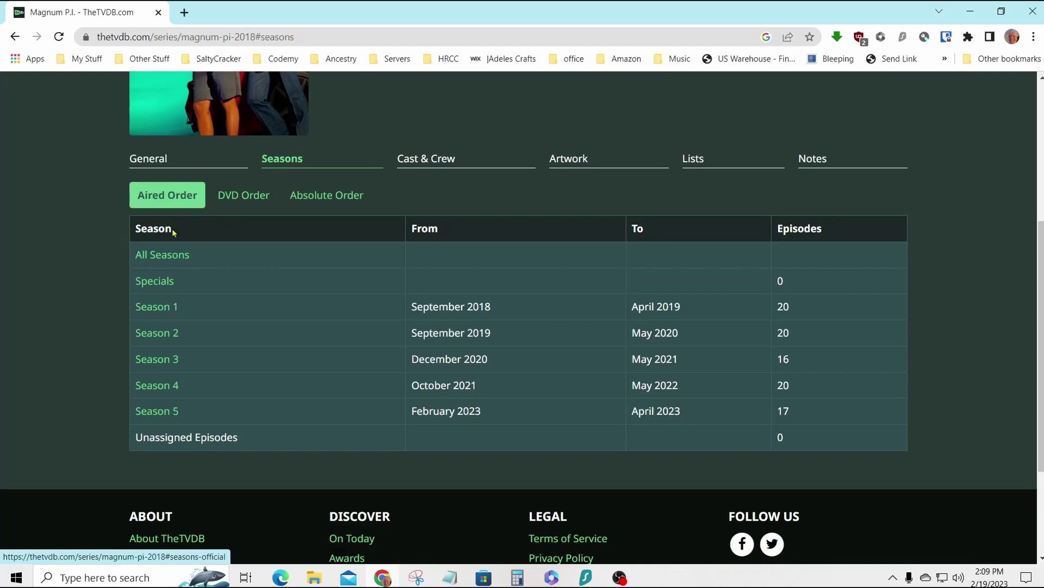
pyautogui.click(151, 308)
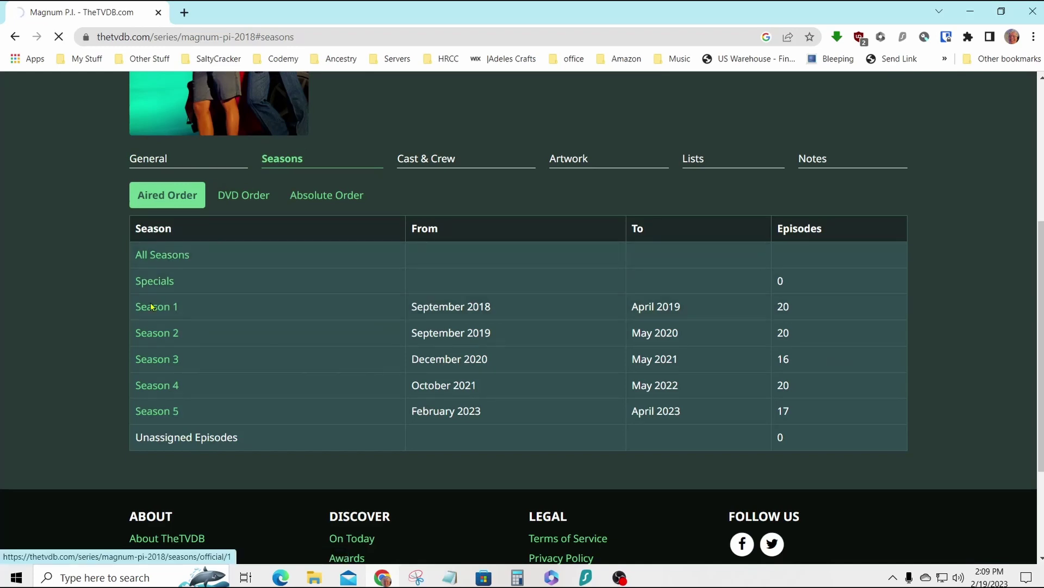
pyautogui.scroll(-3, 973, 373)
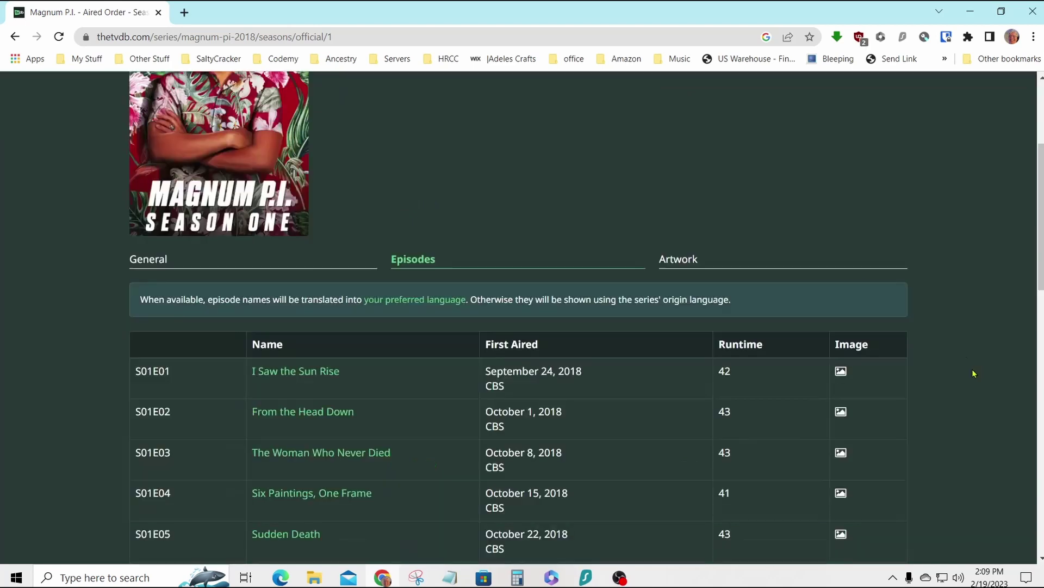
# - Copy all Season 1 episode rows from S01E01 through S01E20, including names, air dates and runtimes
pyautogui.scroll(-2, 976, 373)
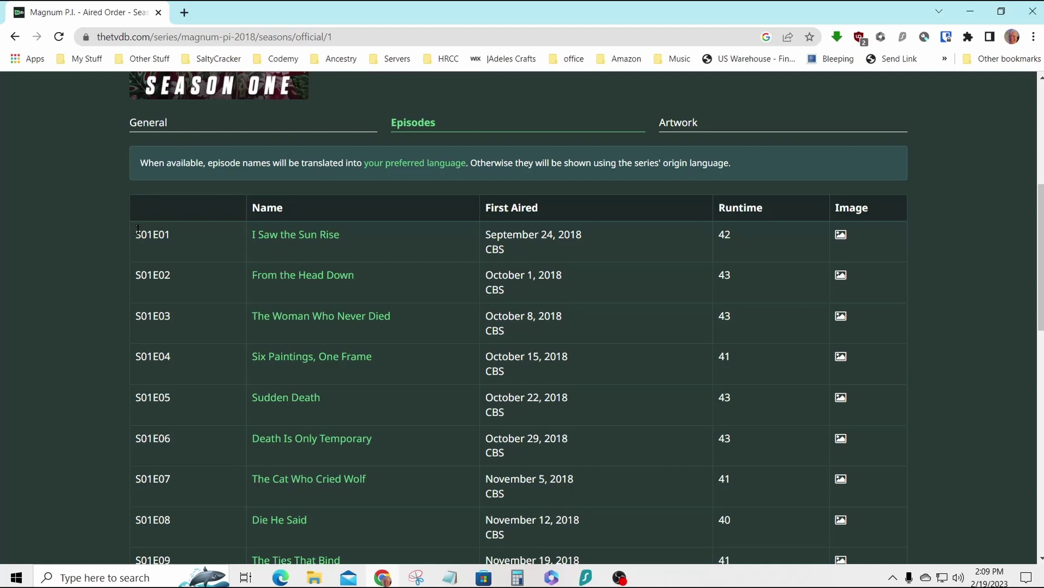
pyautogui.moveTo(136, 230); pyautogui.dragTo(767, 268)
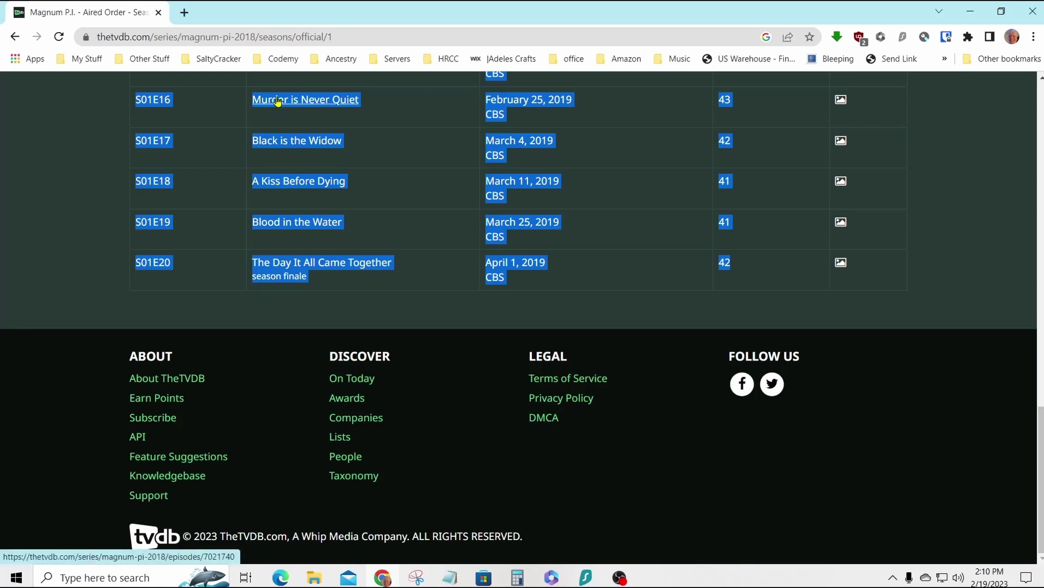
pyautogui.rightClick(303, 182)
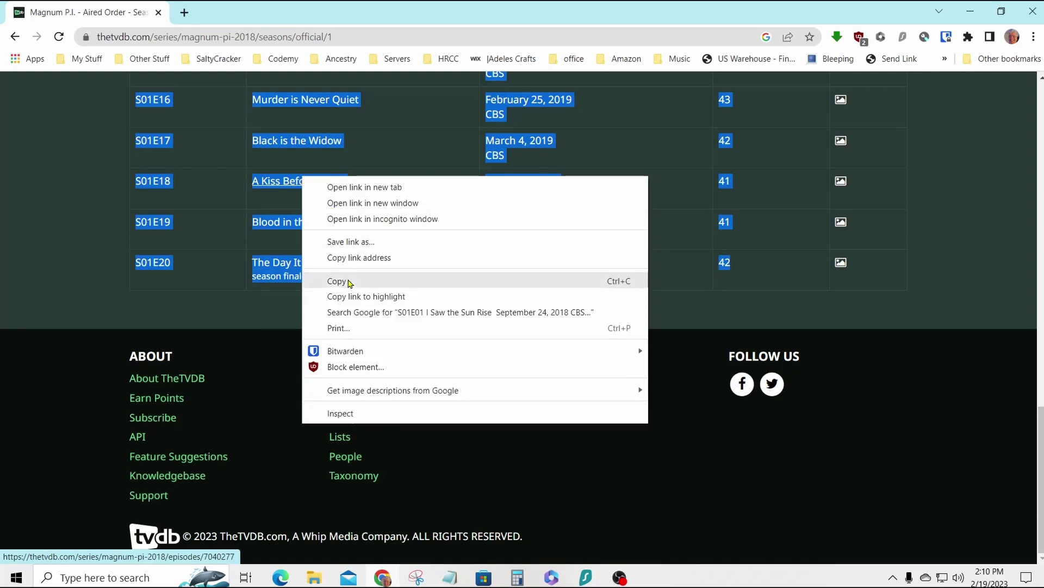
pyautogui.click(349, 282)
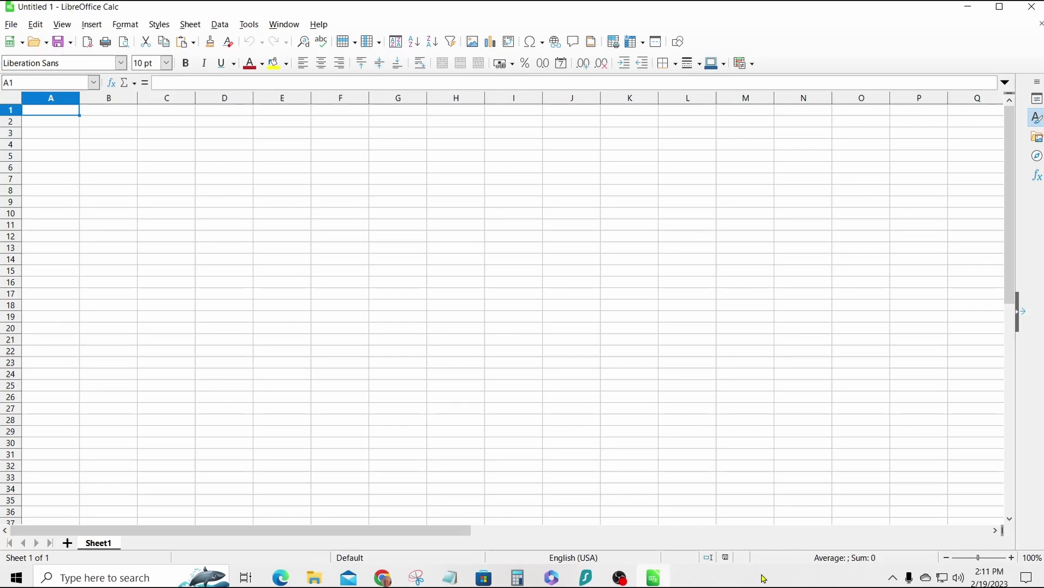
# - In the blank LibreOffice Calc spreadsheet, paste the copied episode table at cell A1 and widen column B to fit the episode titles
pyautogui.rightClick(45, 112)
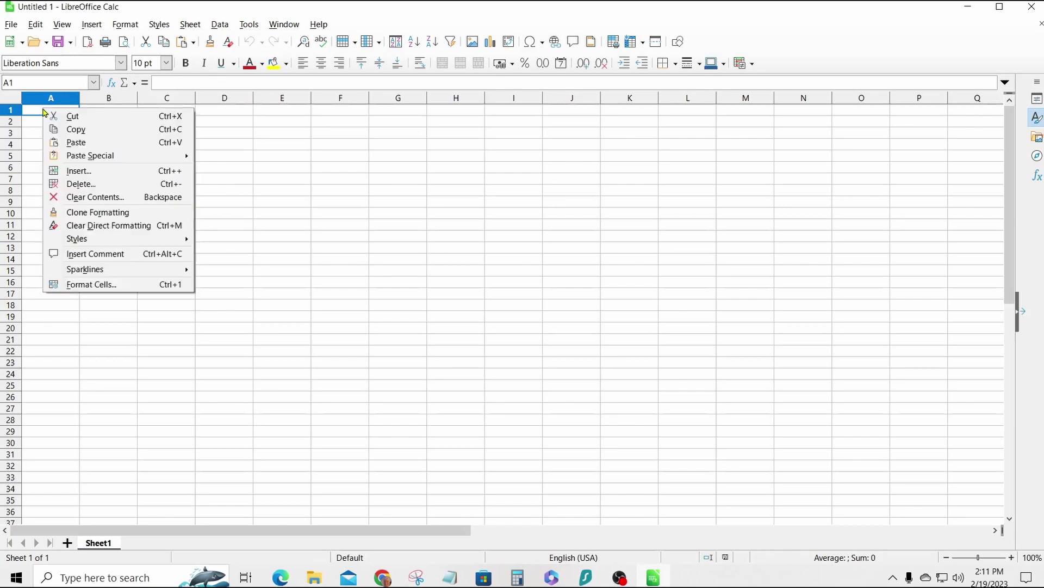
pyautogui.click(65, 142)
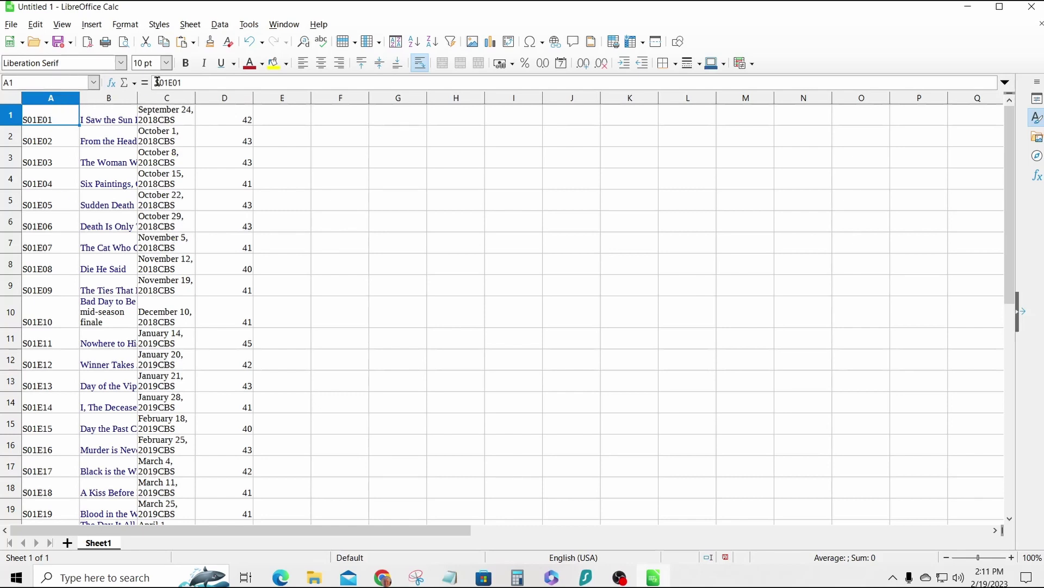
pyautogui.moveTo(137, 91); pyautogui.dragTo(287, 91)
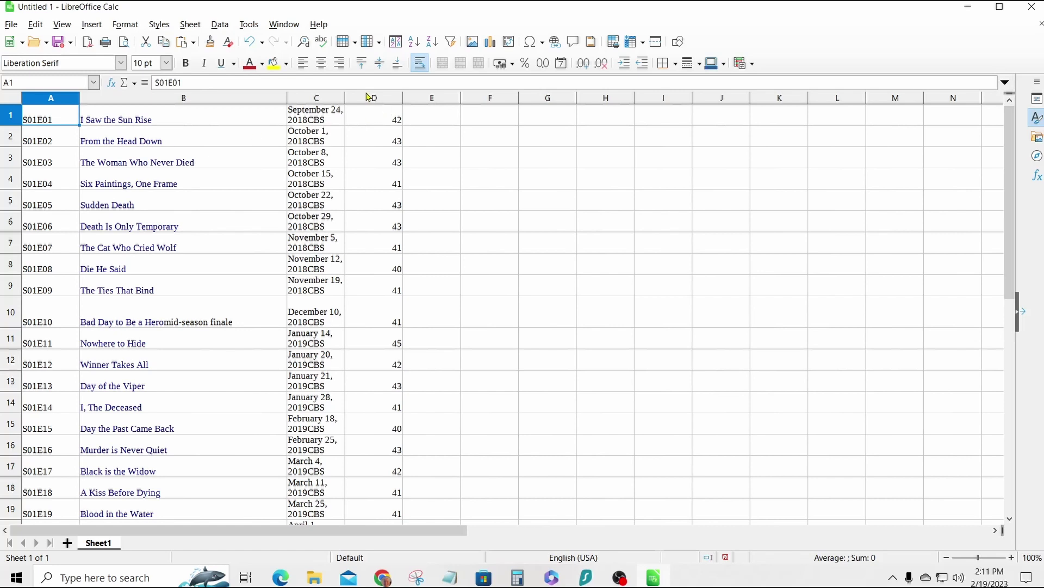
# - Delete columns C and D, which hold the air dates and runtimes
pyautogui.click(321, 98)
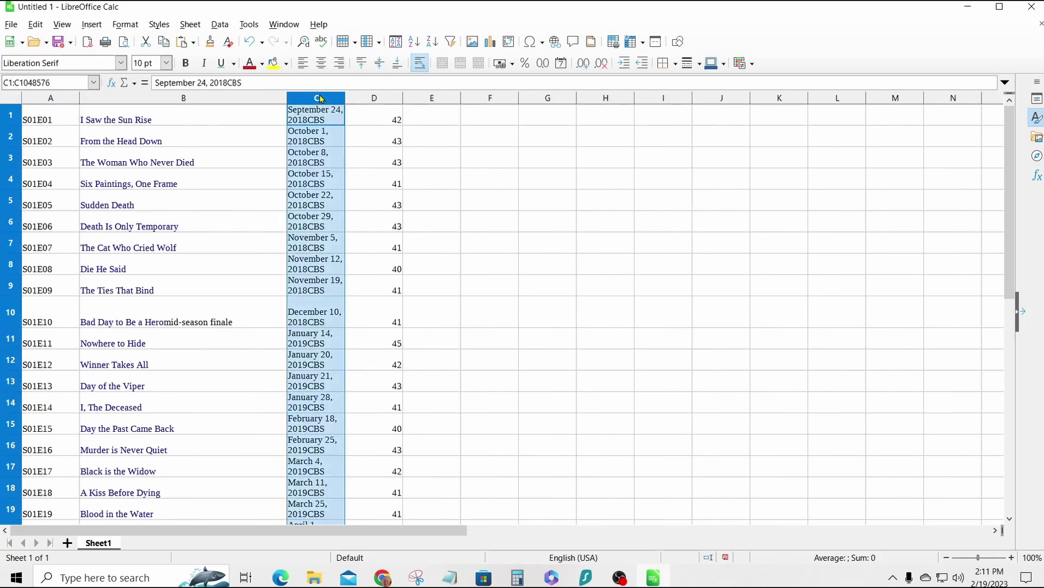
pyautogui.moveTo(321, 98); pyautogui.dragTo(346, 96)
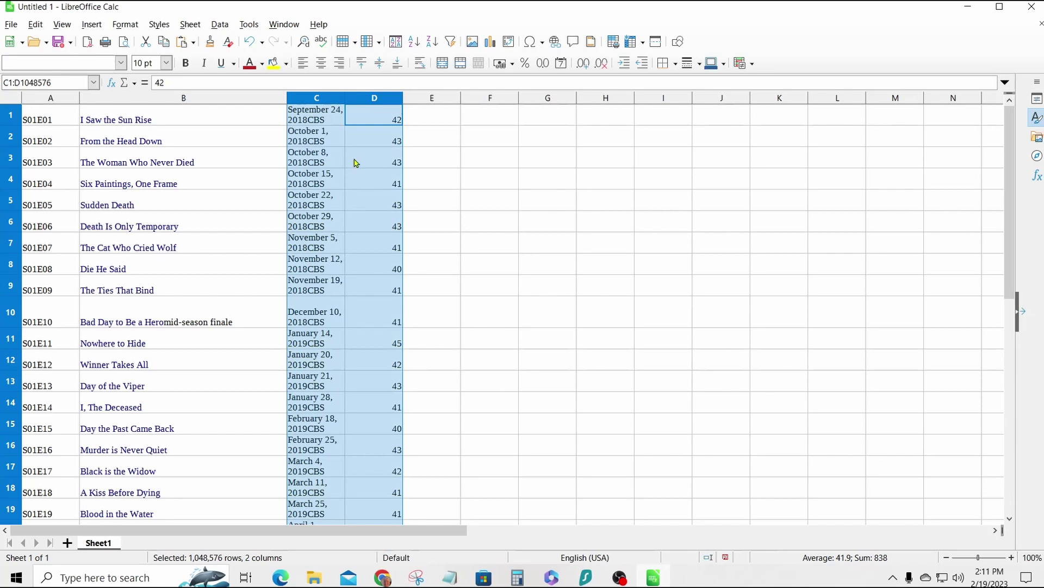
pyautogui.rightClick(332, 98)
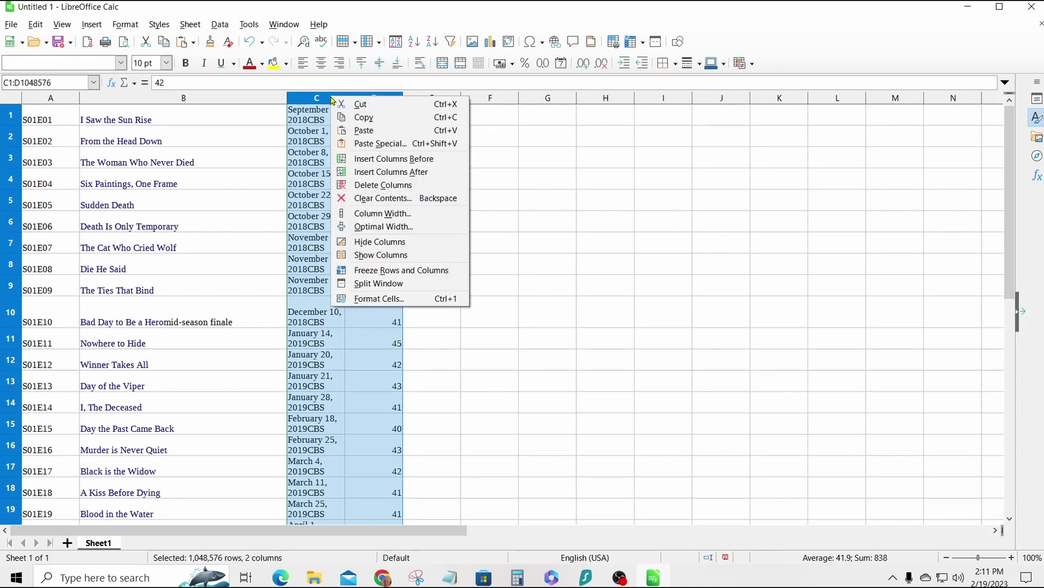
pyautogui.click(363, 186)
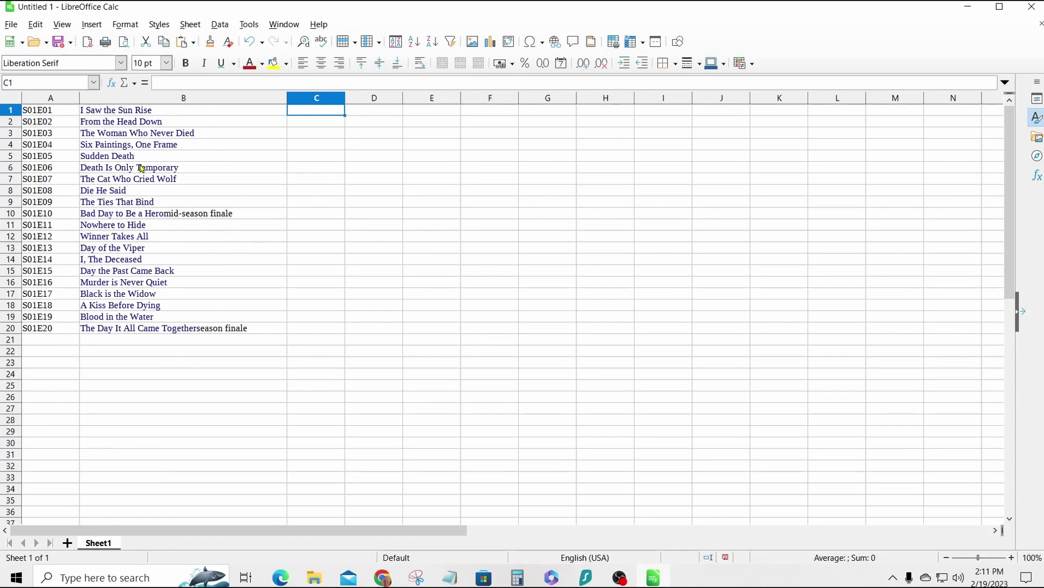
pyautogui.click(106, 113)
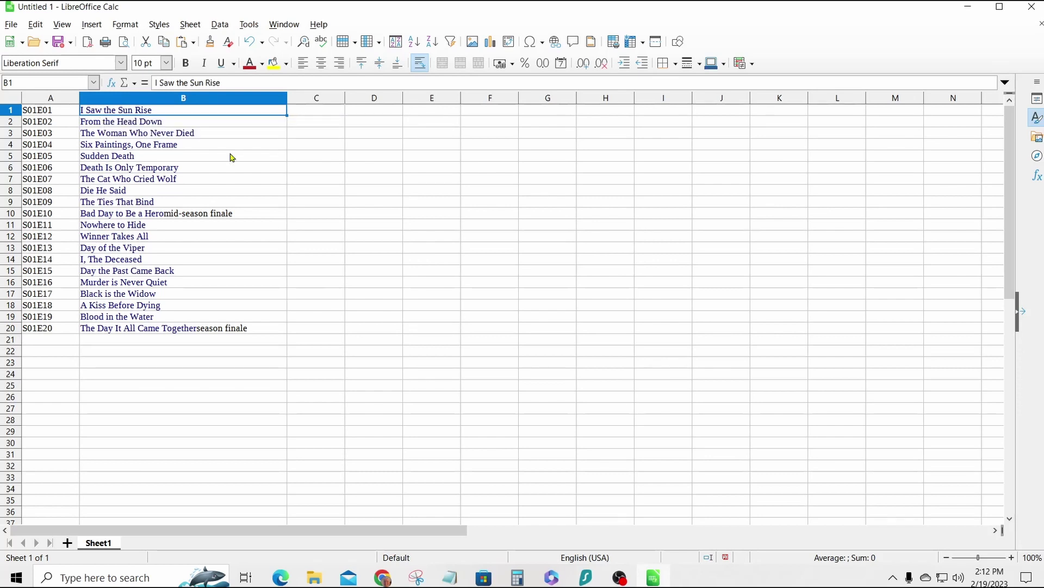
pyautogui.click(147, 423)
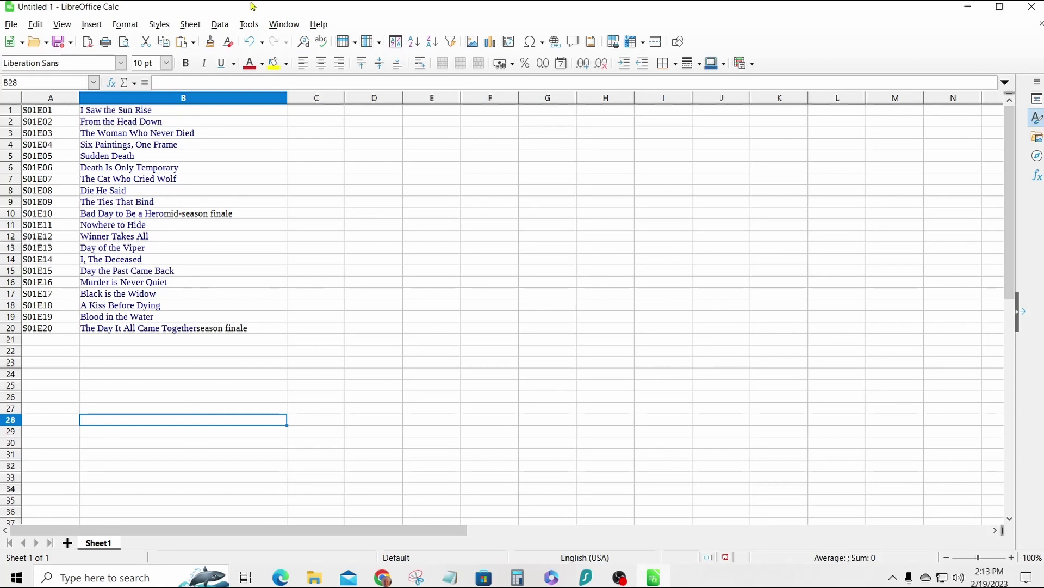
# - Start saving the spreadsheet to the Desktop under the file name "magnum 1 info"
pyautogui.click(10, 25)
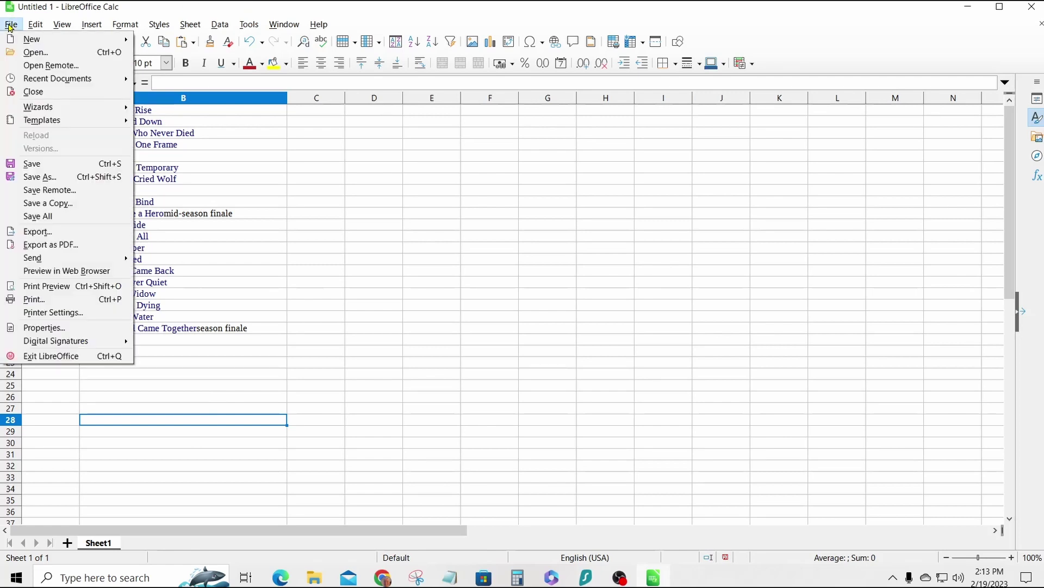
pyautogui.click(36, 177)
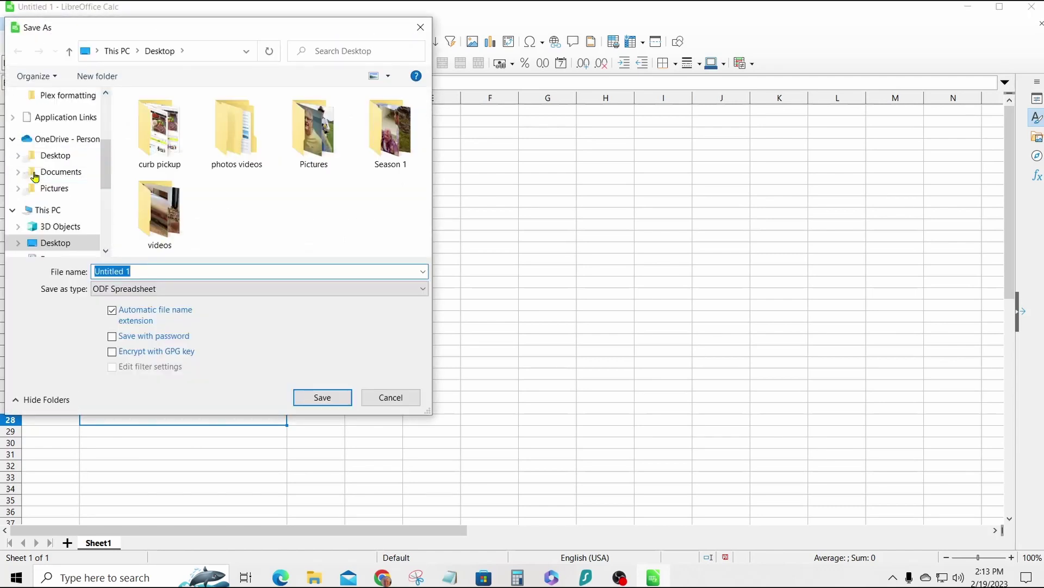
pyautogui.click(136, 272)
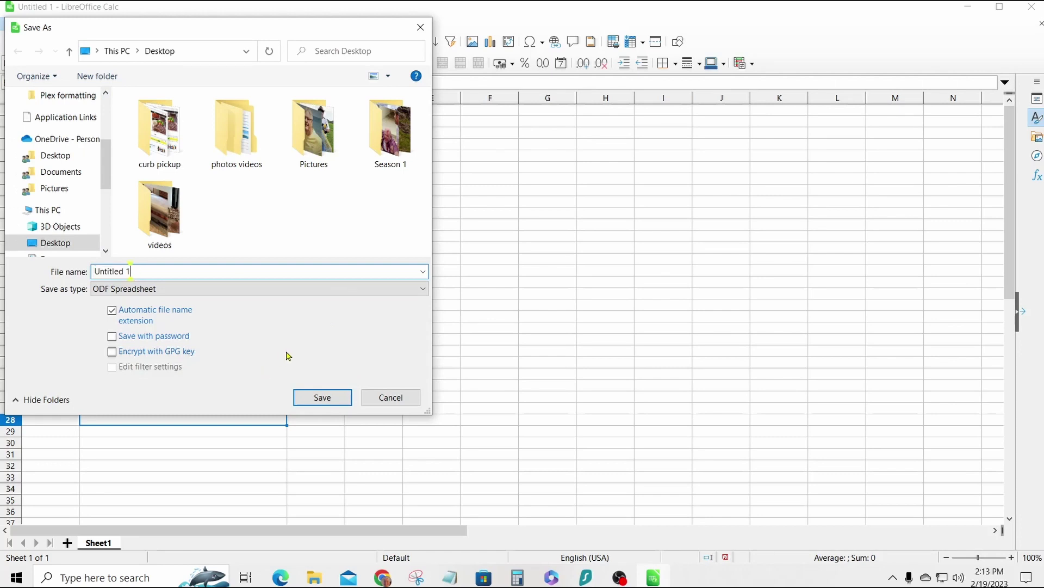
pyautogui.press('BackSpace')
pyautogui.press('BackSpace')
pyautogui.press('BackSpace')
pyautogui.press('BackSpace')
pyautogui.press('BackSpace')
pyautogui.press('BackSpace')
pyautogui.press('BackSpace')
pyautogui.press('BackSpace')
pyautogui.press('BackSpace')
pyautogui.press('BackSpace')
pyautogui.write('mag')
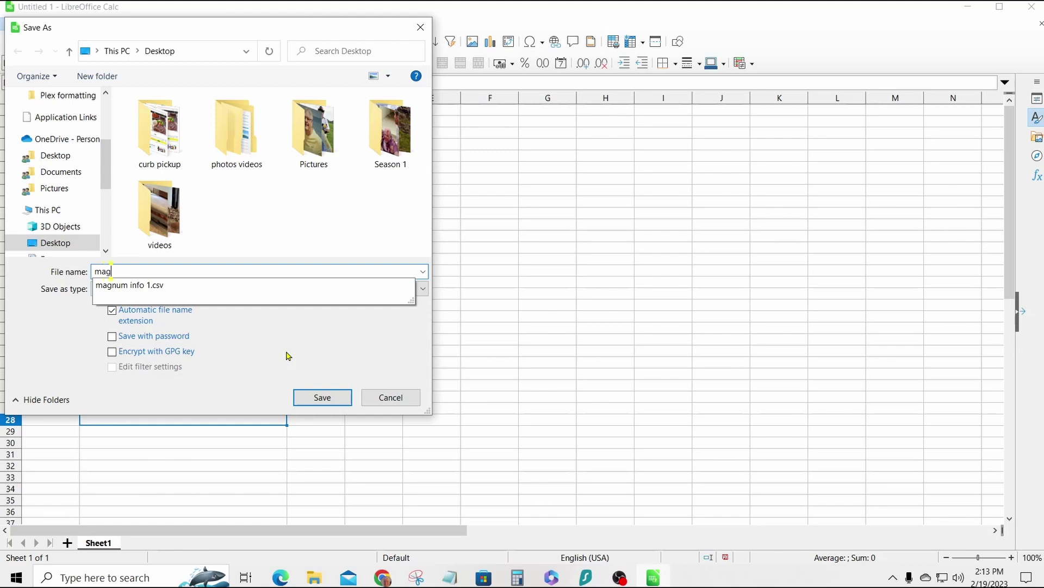
pyautogui.write('num 1 in')
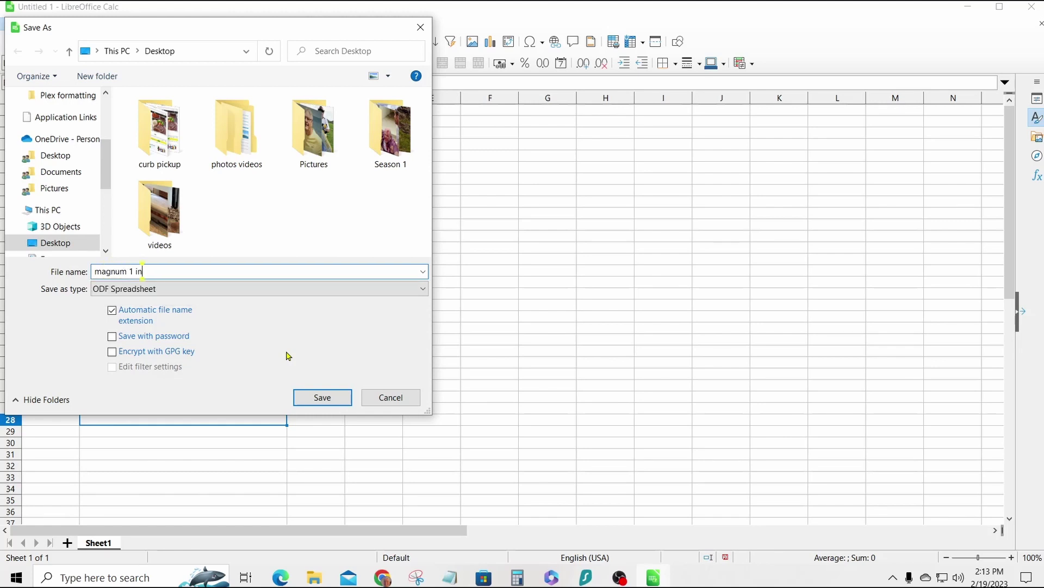
pyautogui.write('fo')
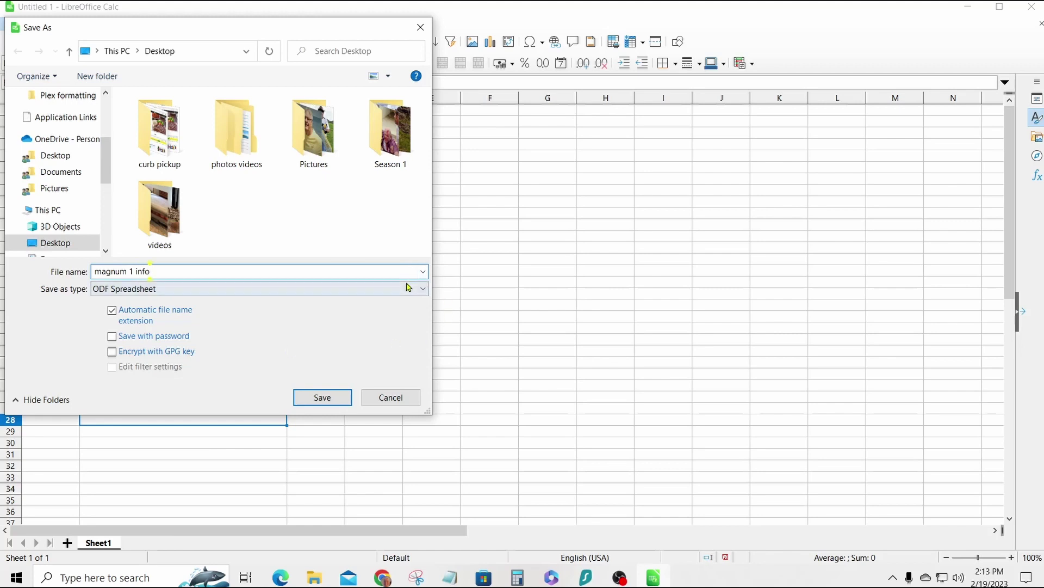
# - Set the file type to Text CSV and save the file
pyautogui.click(421, 291)
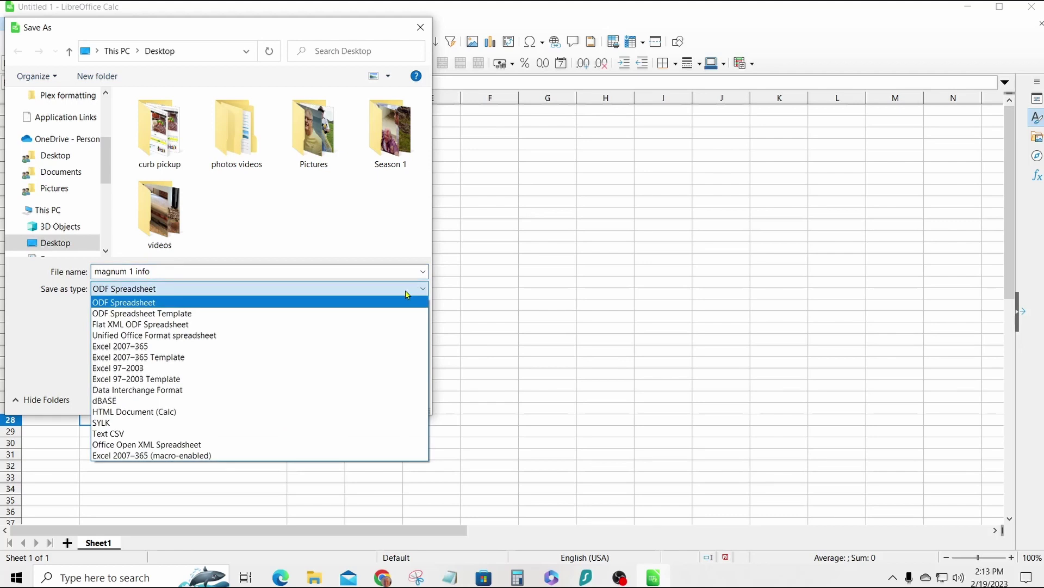
pyautogui.click(166, 433)
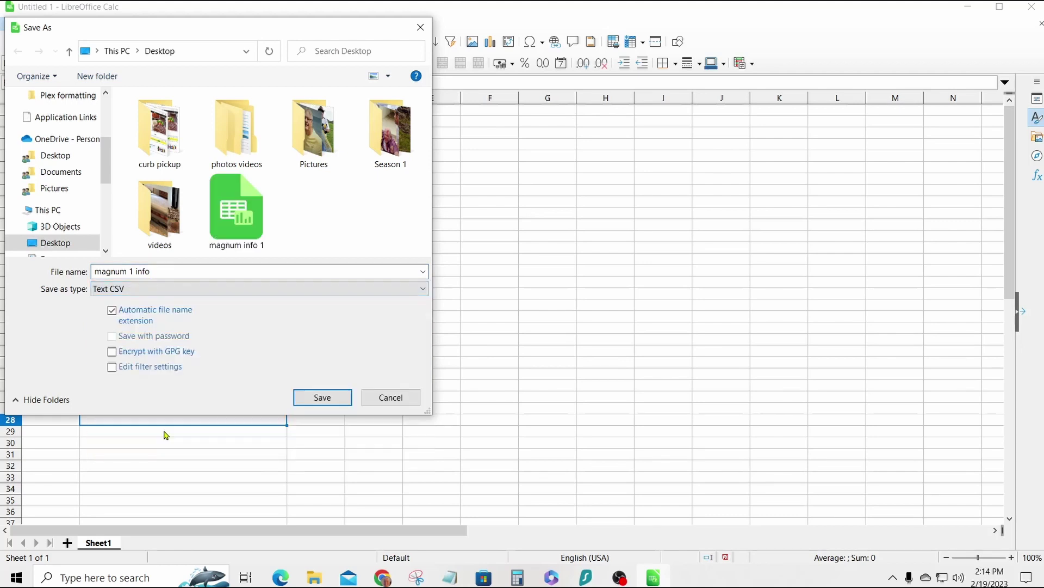
pyautogui.click(305, 399)
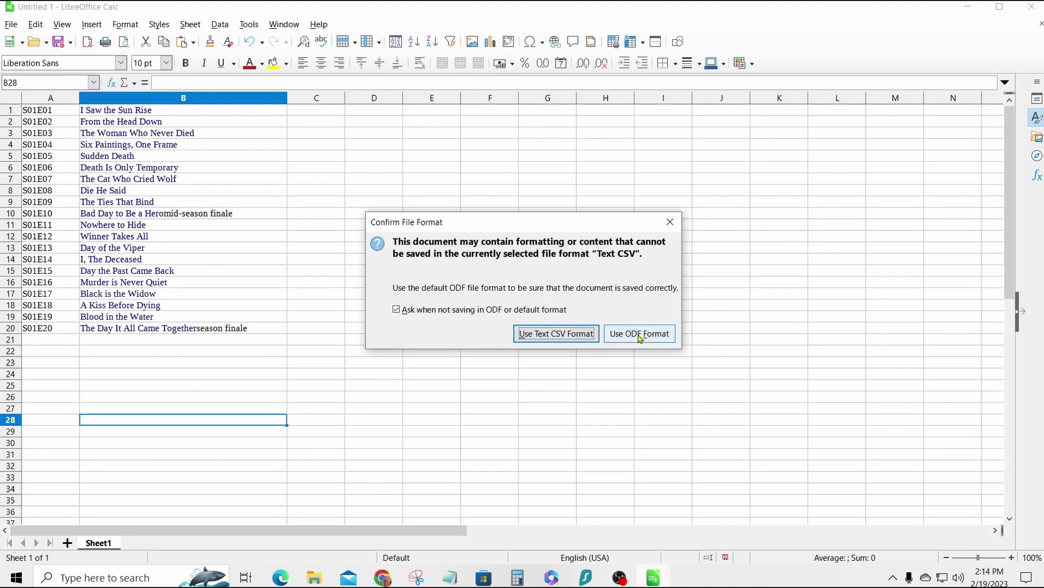
# - Keep the Text CSV format and export the file with an empty string delimiter
pyautogui.click(531, 337)
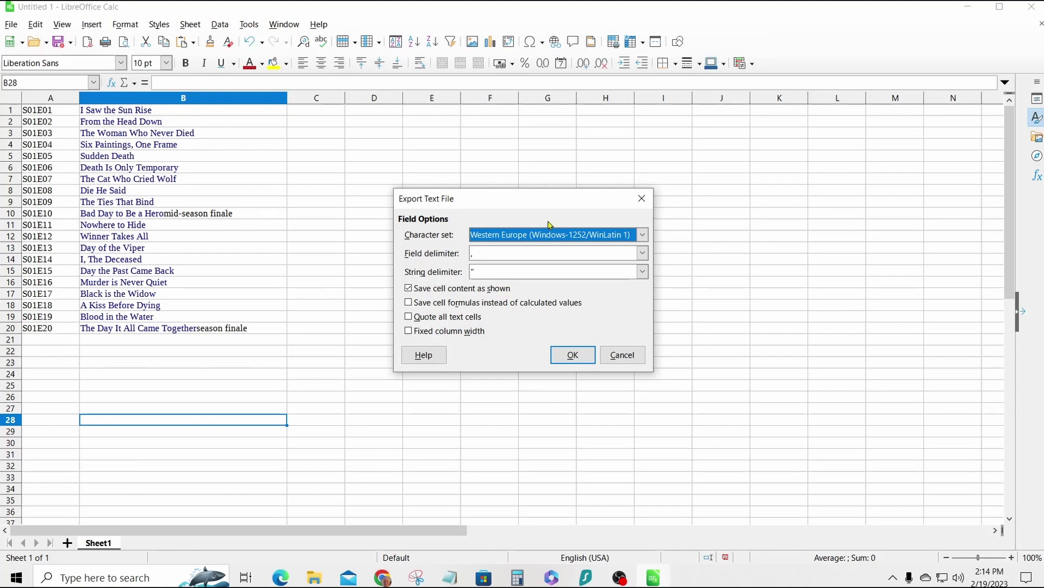
pyautogui.click(487, 267)
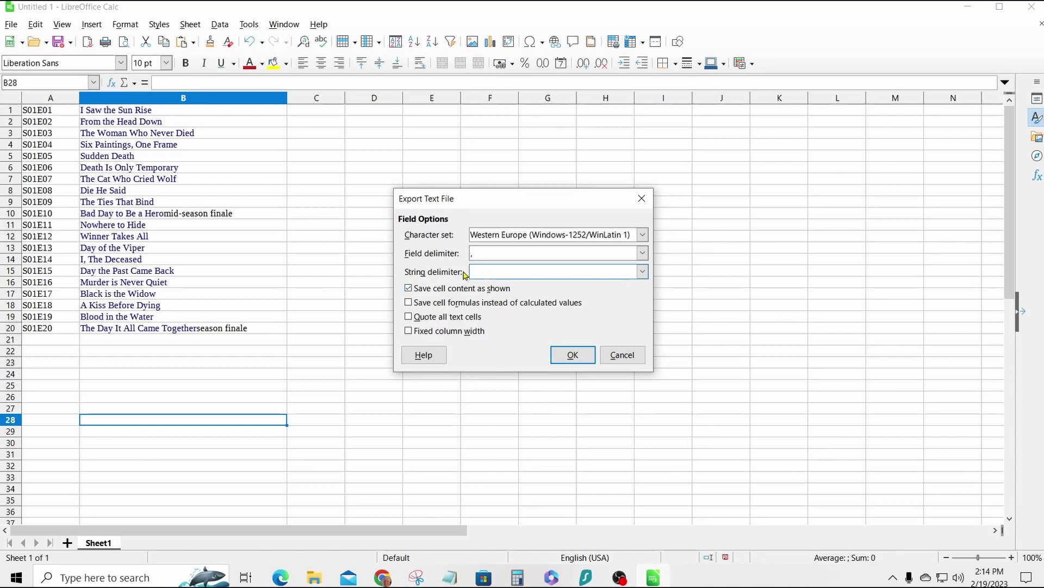
pyautogui.click(568, 351)
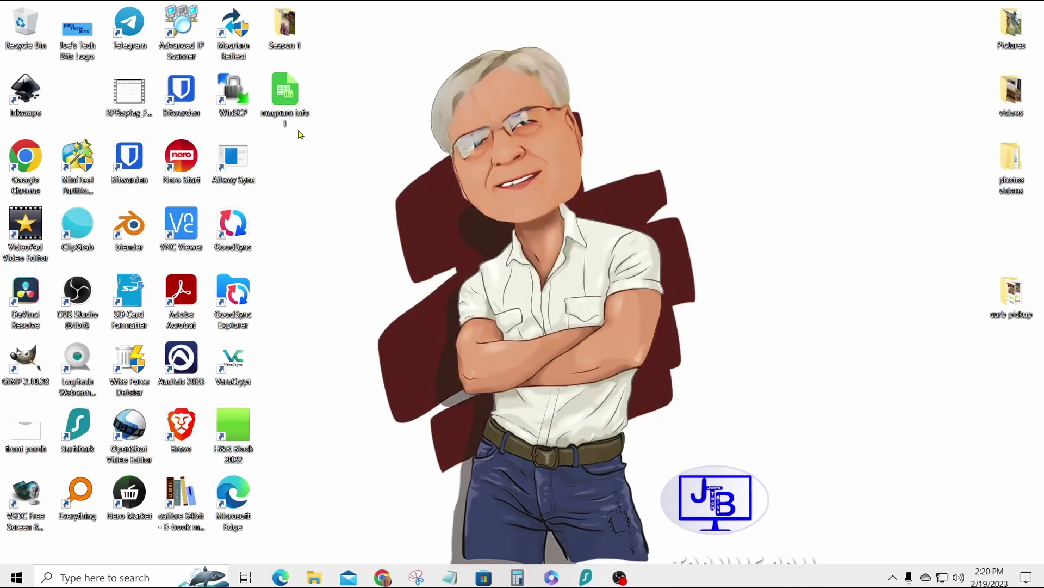
# - Open the "magnum info 1" CSV file from the desktop in Notepad
pyautogui.rightClick(281, 96)
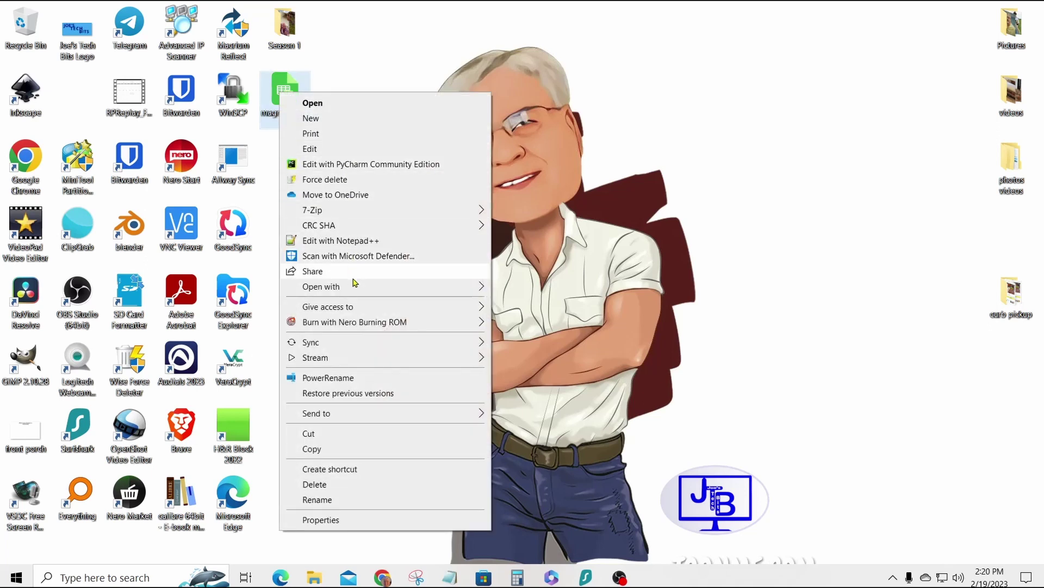
pyautogui.moveTo(357, 287)
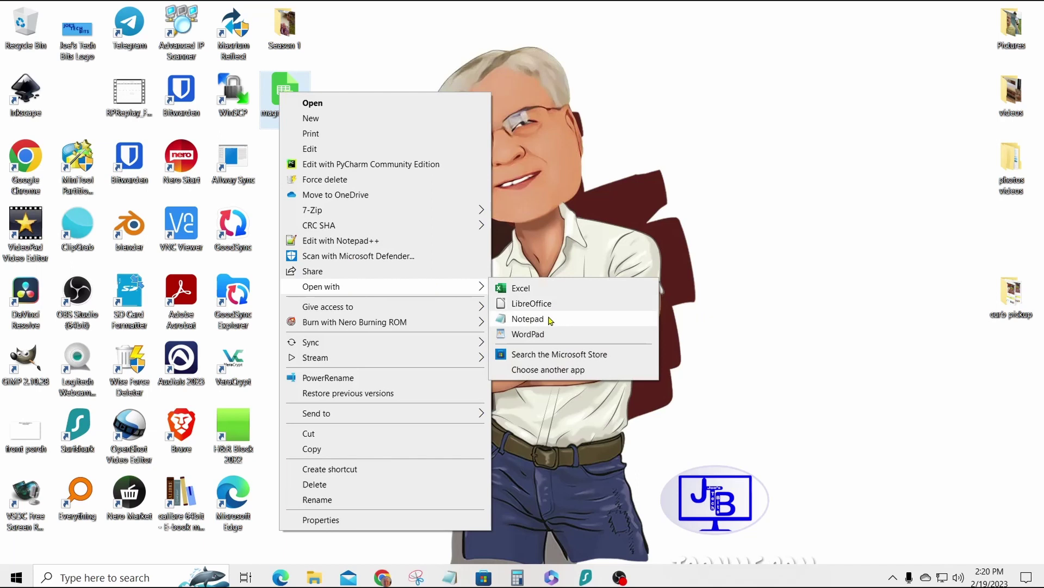
pyautogui.click(549, 318)
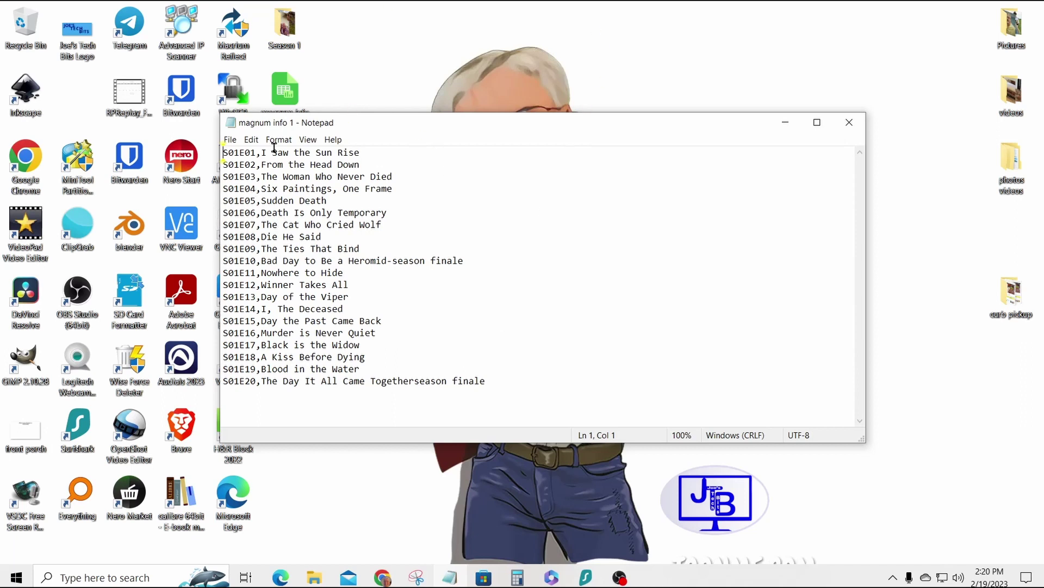
# - Delete the commas inside the S01E04 and S01E14 titles so they read "Six Paintings One Frame" and "I The Deceased"
pyautogui.click(339, 191)
pyautogui.press('BackSpace')
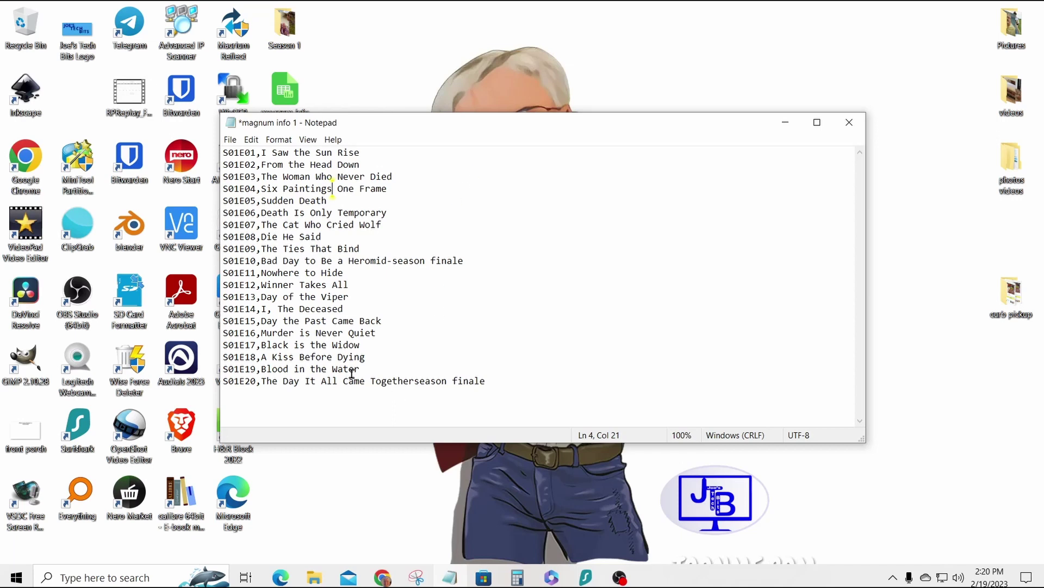
pyautogui.click(272, 308)
pyautogui.press('BackSpace')
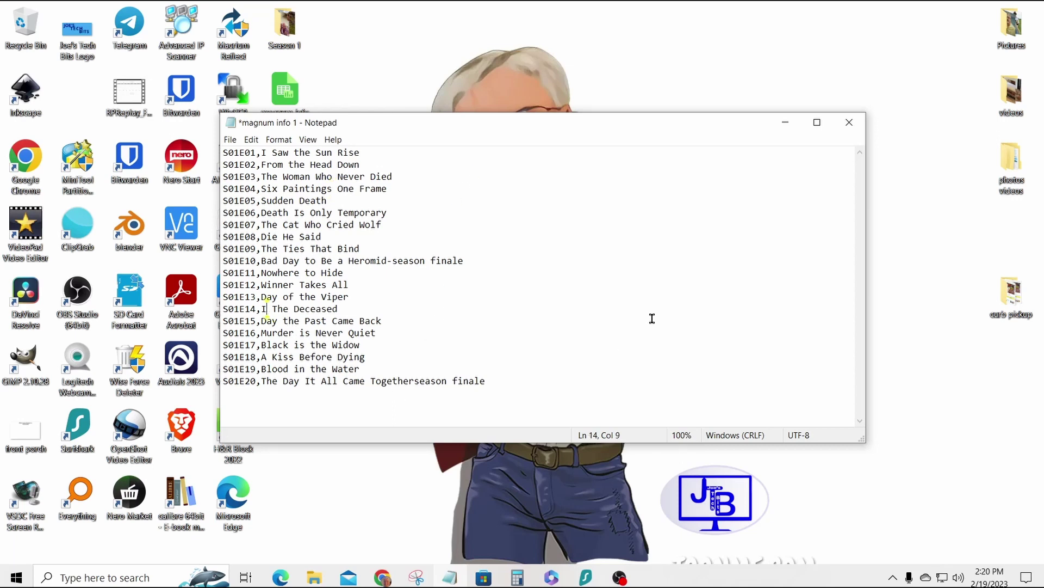
# - Delete "mid-season finale" from the end of the S01E10 title, "Bad Day to Be a Hero"
pyautogui.click(472, 262)
pyautogui.press('BackSpace')
pyautogui.press('BackSpace')
pyautogui.press('BackSpace')
pyautogui.press('BackSpace')
pyautogui.press('BackSpace')
pyautogui.press('BackSpace')
pyautogui.press('BackSpace')
pyautogui.press('BackSpace')
pyautogui.press('BackSpace')
pyautogui.press('BackSpace')
pyautogui.press('BackSpace')
pyautogui.press('BackSpace')
pyautogui.press('BackSpace')
pyautogui.press('BackSpace')
pyautogui.press('BackSpace')
pyautogui.press('BackSpace')
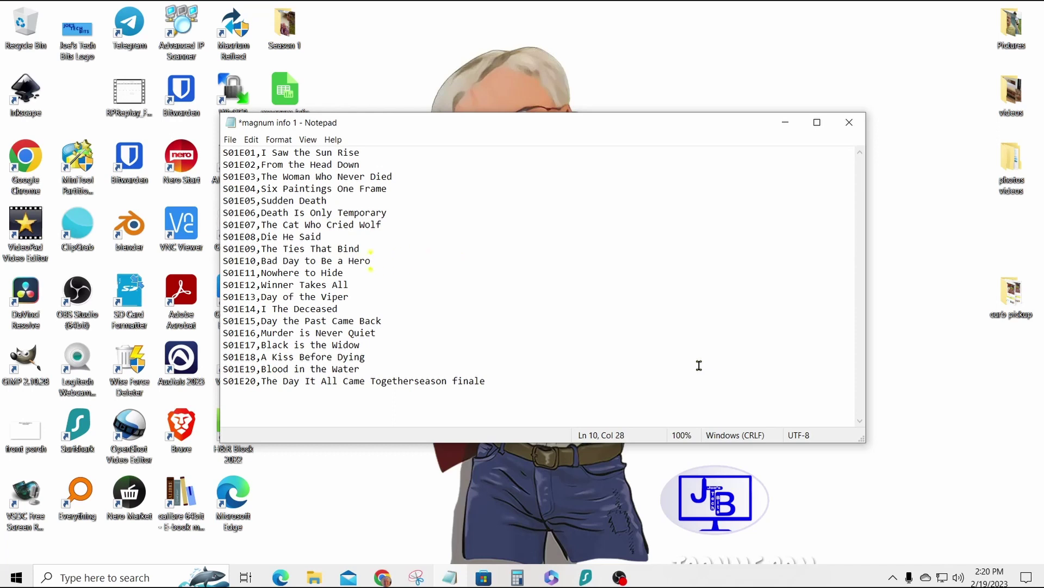
# - Delete "season finale" from the end of the S01E20 title, "The Day It All Came Together"
pyautogui.click(485, 381)
pyautogui.press('BackSpace')
pyautogui.press('BackSpace')
pyautogui.press('BackSpace')
pyautogui.press('BackSpace')
pyautogui.press('BackSpace')
pyautogui.press('BackSpace')
pyautogui.press('BackSpace')
pyautogui.press('BackSpace')
pyautogui.press('BackSpace')
pyautogui.press('BackSpace')
pyautogui.press('BackSpace')
pyautogui.press('BackSpace')
pyautogui.press('BackSpace')
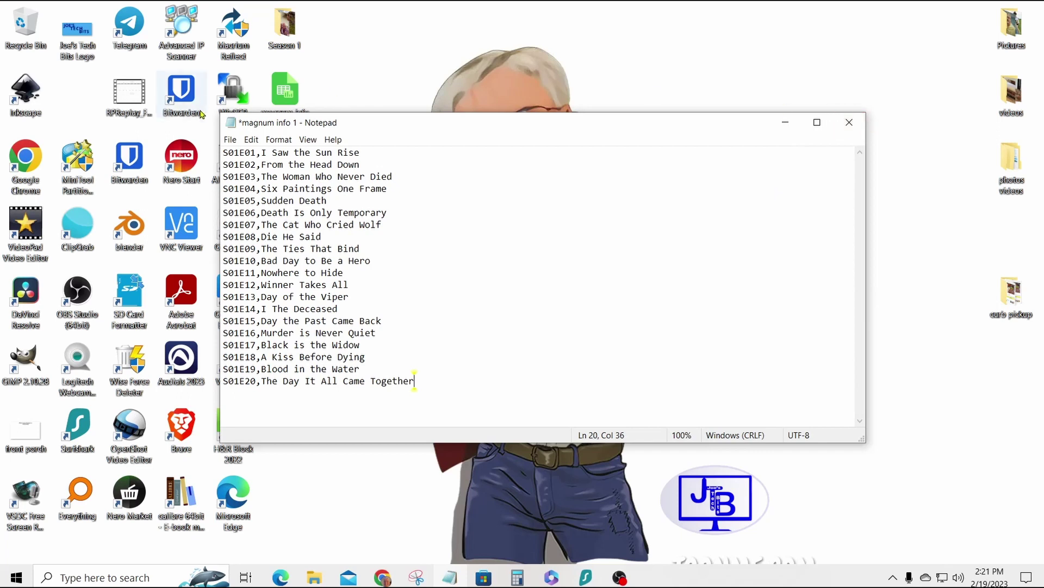
# - Save the edited text file and close Notepad
pyautogui.click(229, 140)
pyautogui.click(242, 193)
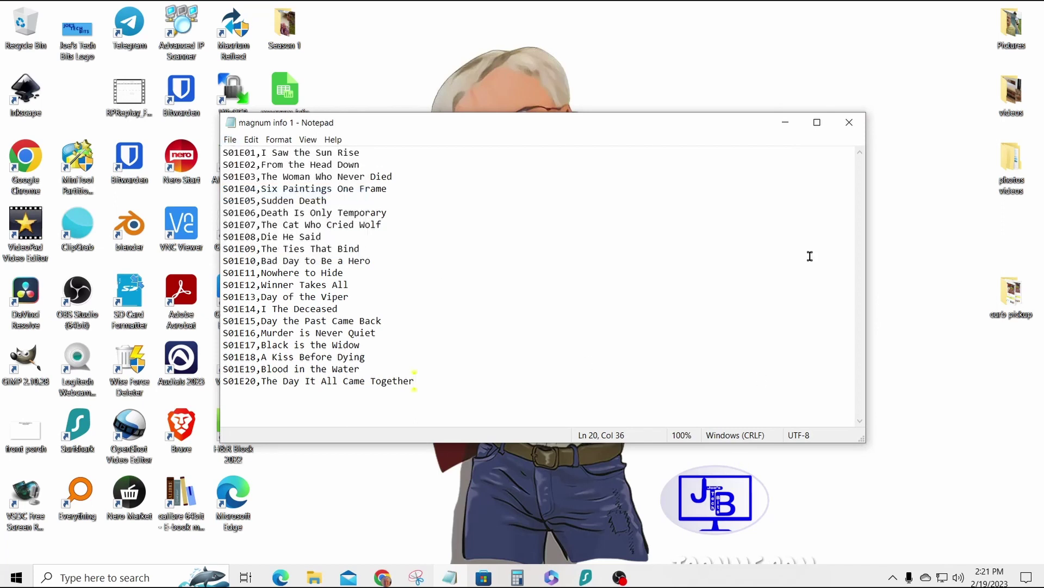
pyautogui.click(849, 123)
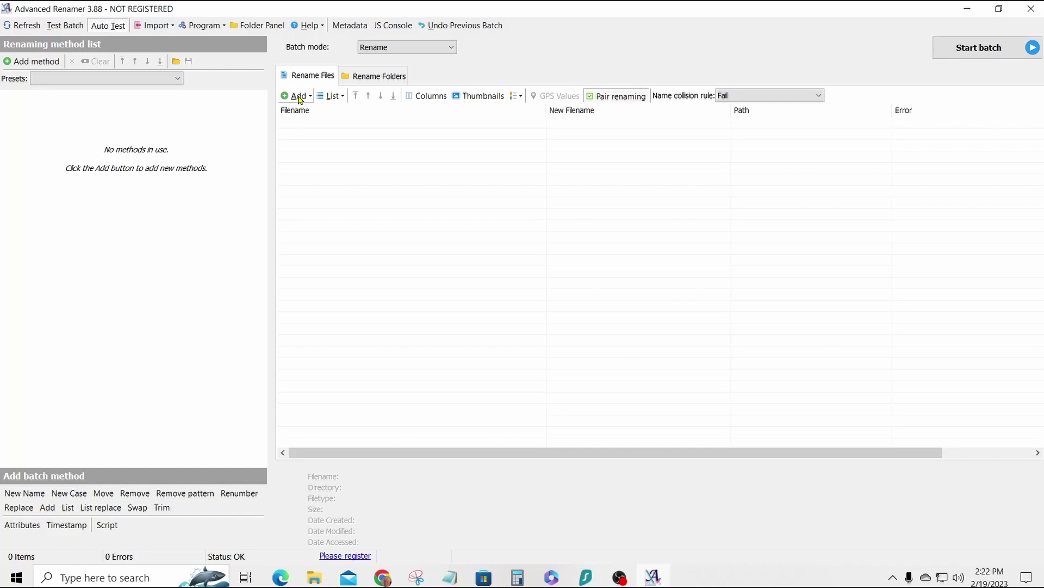
# - In Advanced Renamer, show the folder tree and examine the contents of the Desktop's Pictures and Season 1 folders
pyautogui.click(255, 26)
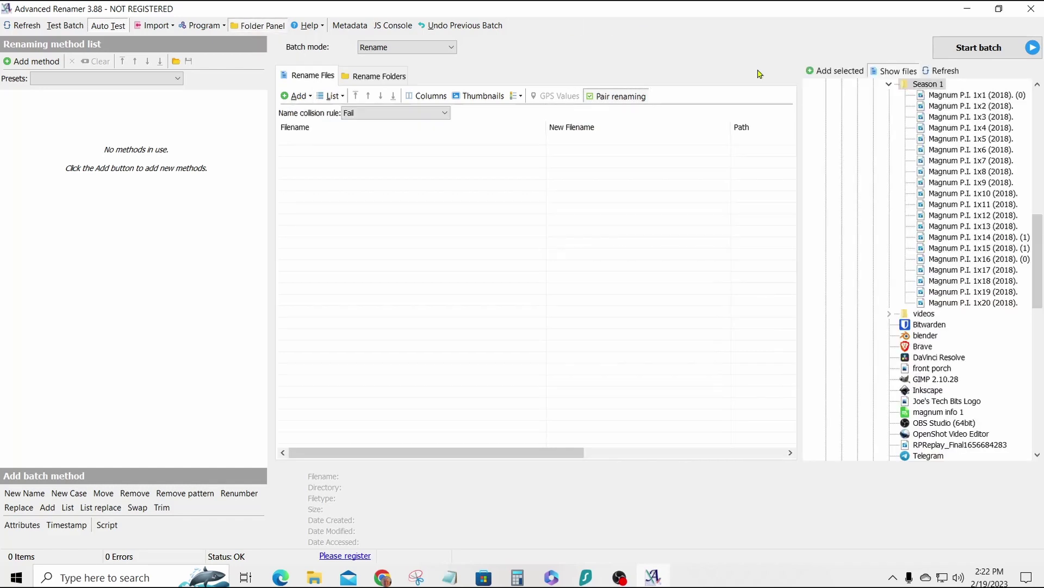
pyautogui.moveTo(1033, 231); pyautogui.dragTo(1032, 176)
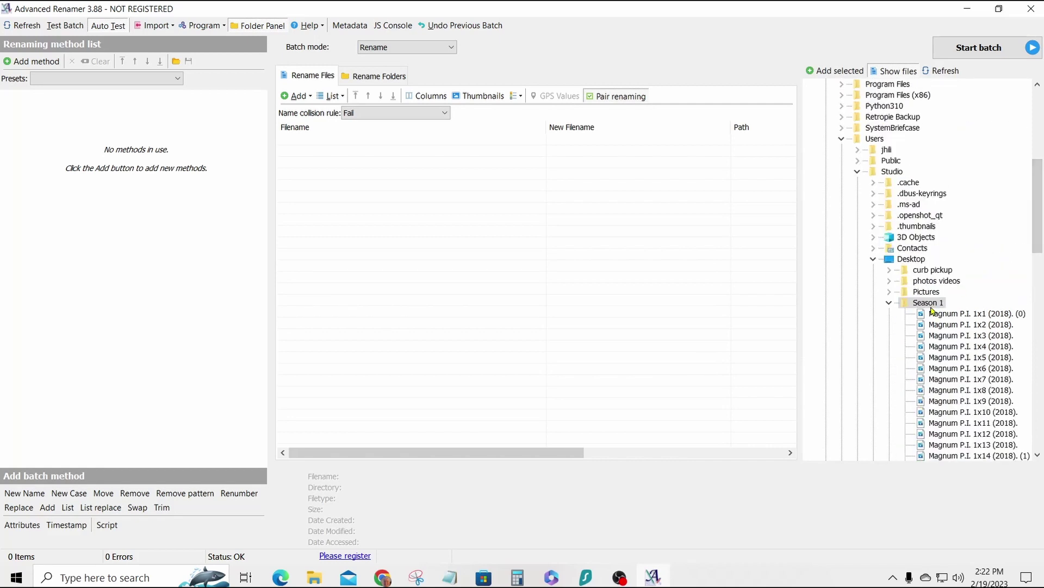
pyautogui.click(890, 294)
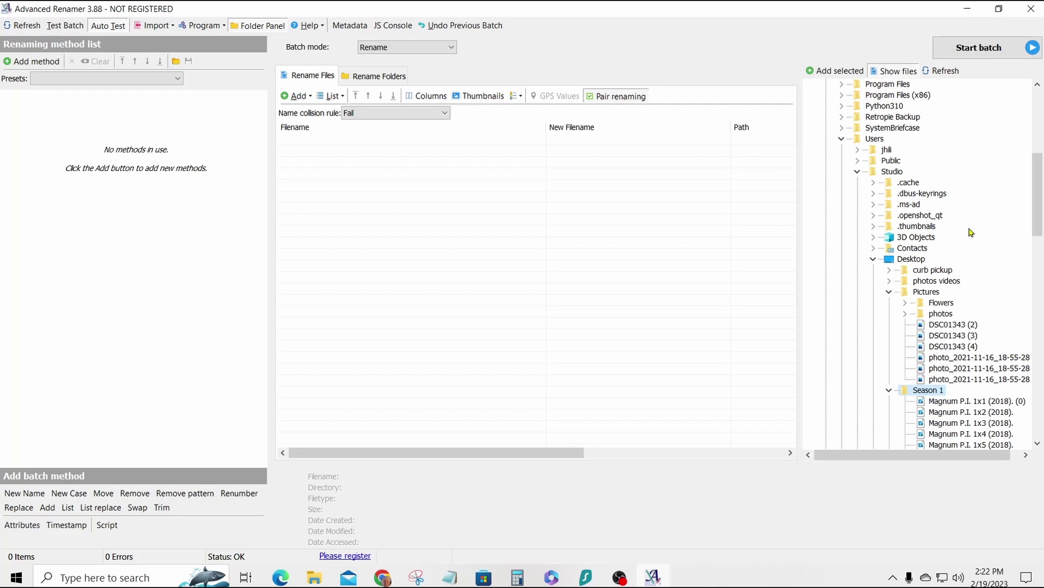
pyautogui.scroll(-3, 971, 232)
pyautogui.scroll(3, 972, 233)
pyautogui.scroll(-5, 957, 228)
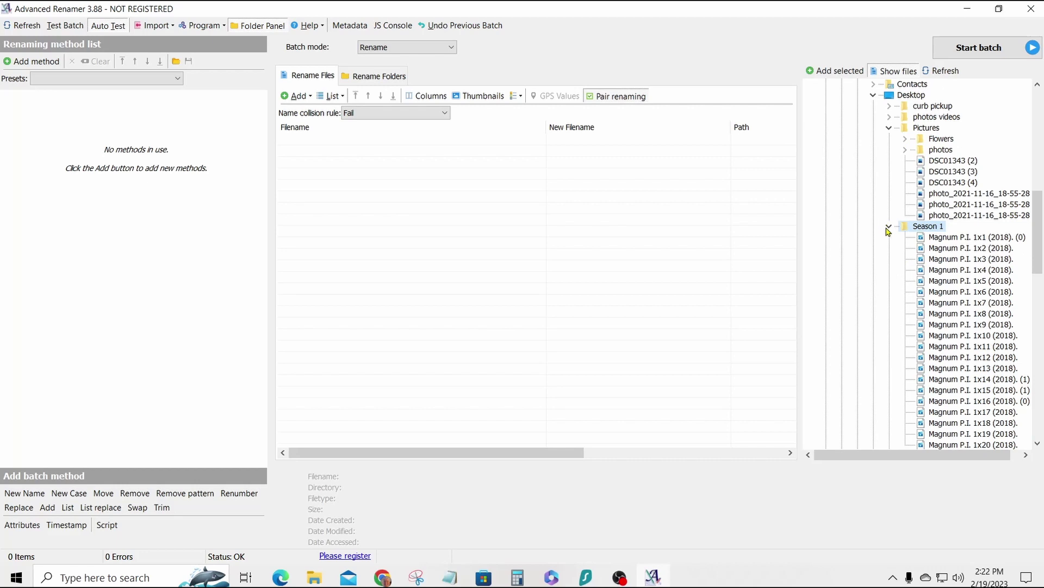
pyautogui.click(889, 227)
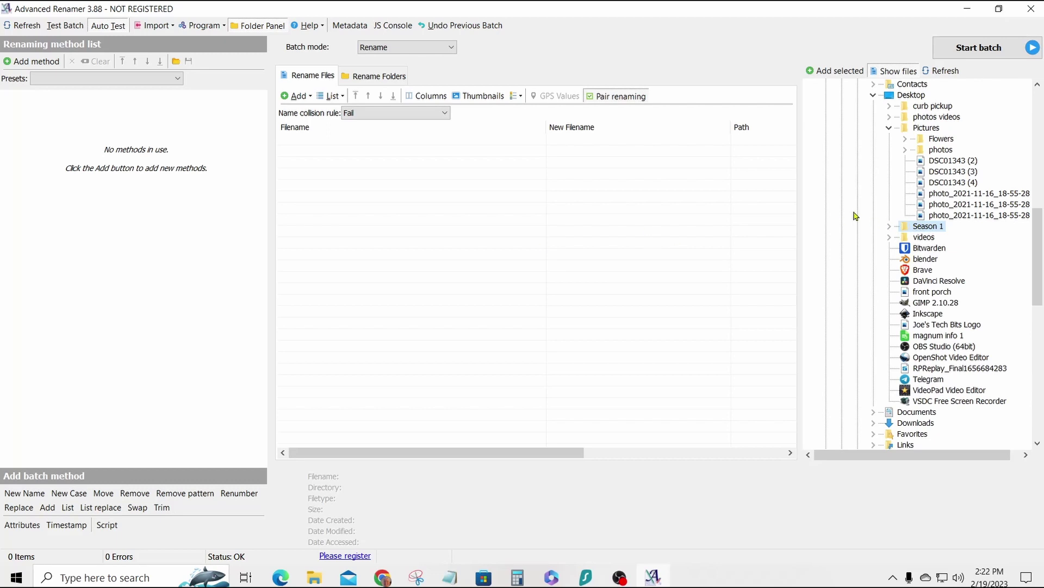
pyautogui.click(890, 226)
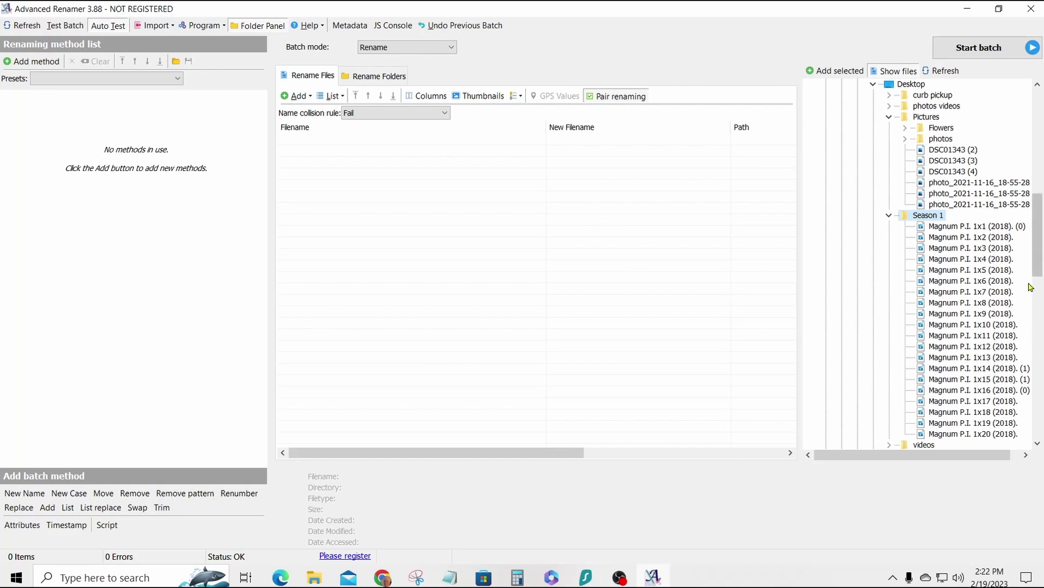
pyautogui.moveTo(1038, 266)
pyautogui.mouseDown()
pyautogui.moveTo(1038, 386)
pyautogui.moveTo(1037, 282)
pyautogui.mouseUp()
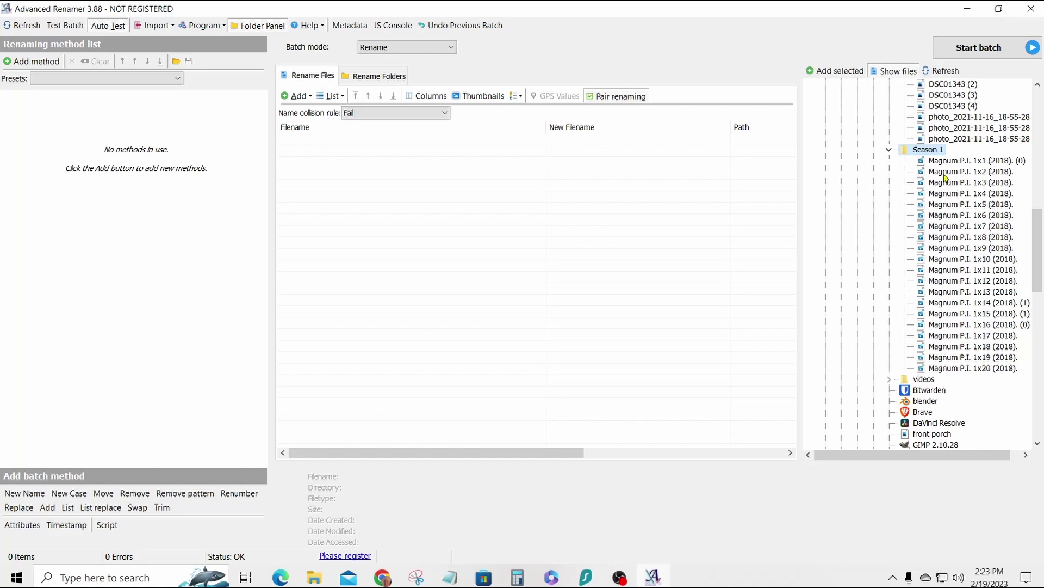
# - Add all Magnum P.I. video files from 1x1 to 1x20 in the Season 1 folder to the rename list
pyautogui.click(299, 96)
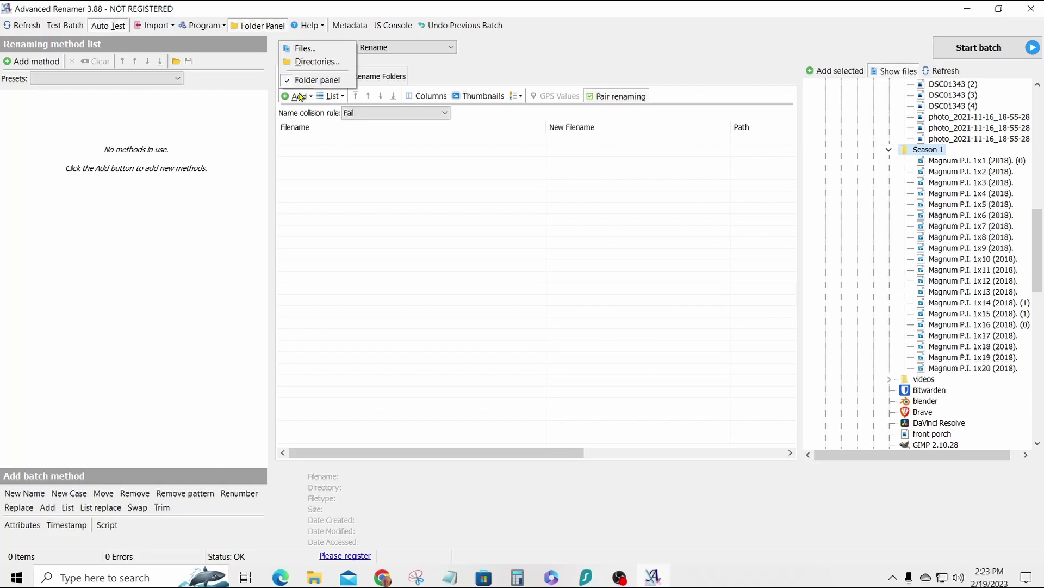
pyautogui.click(304, 49)
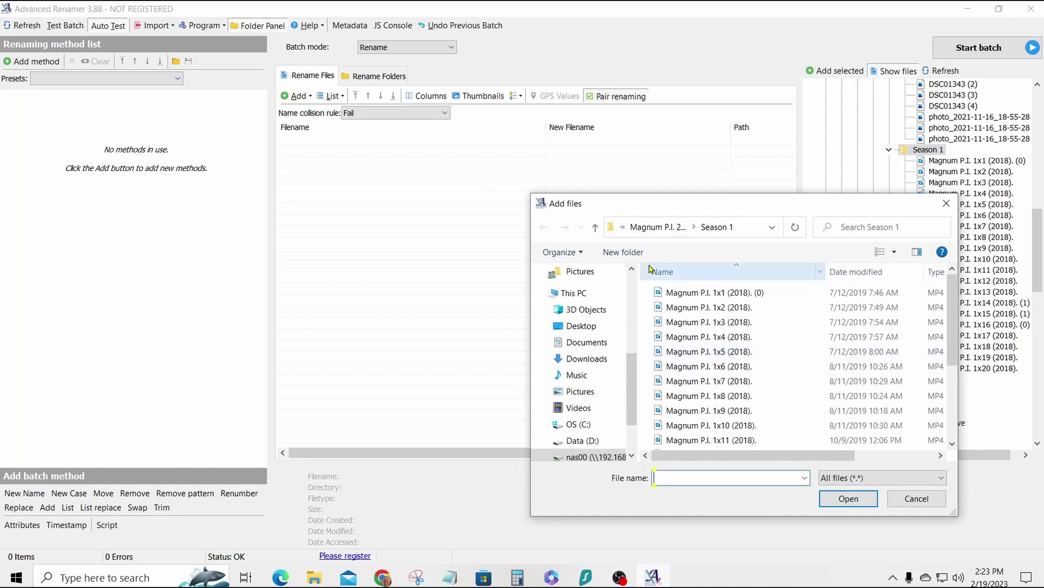
pyautogui.click(678, 294)
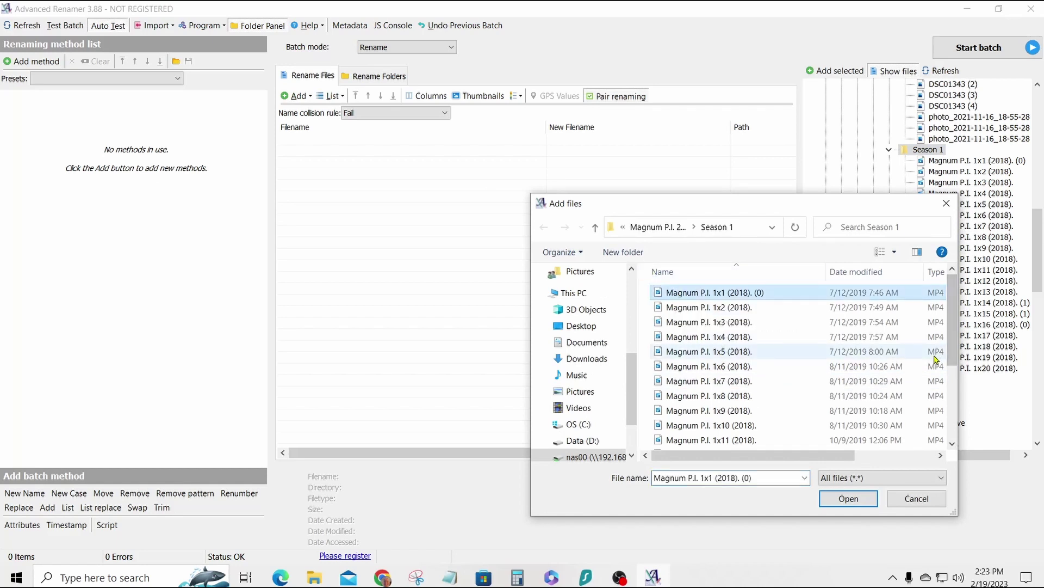
pyautogui.scroll(-3, 953, 366)
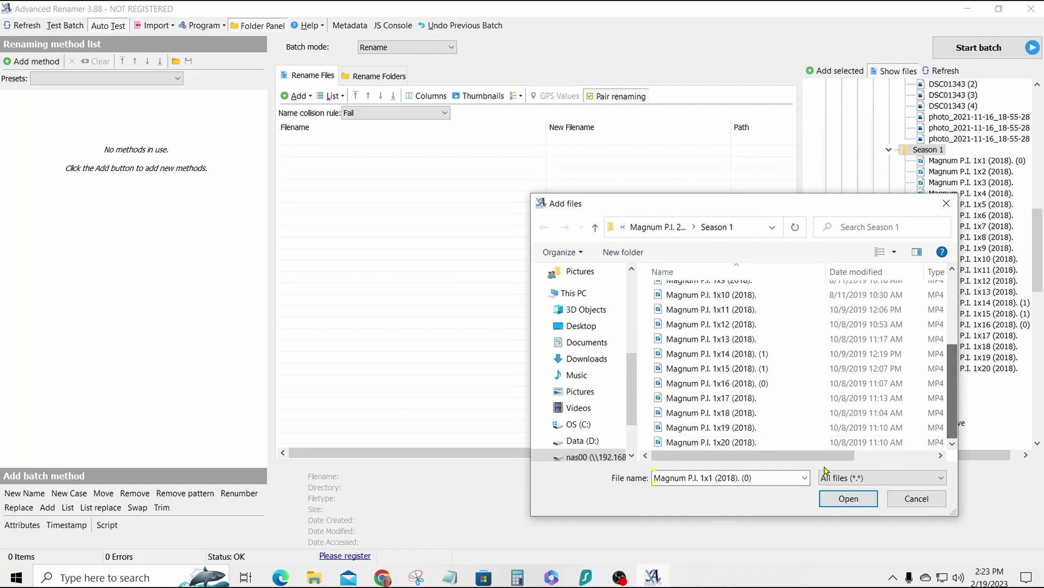
pyautogui.keyDown('shift'); pyautogui.click(720, 444); pyautogui.keyUp('shift')
pyautogui.click(842, 499)
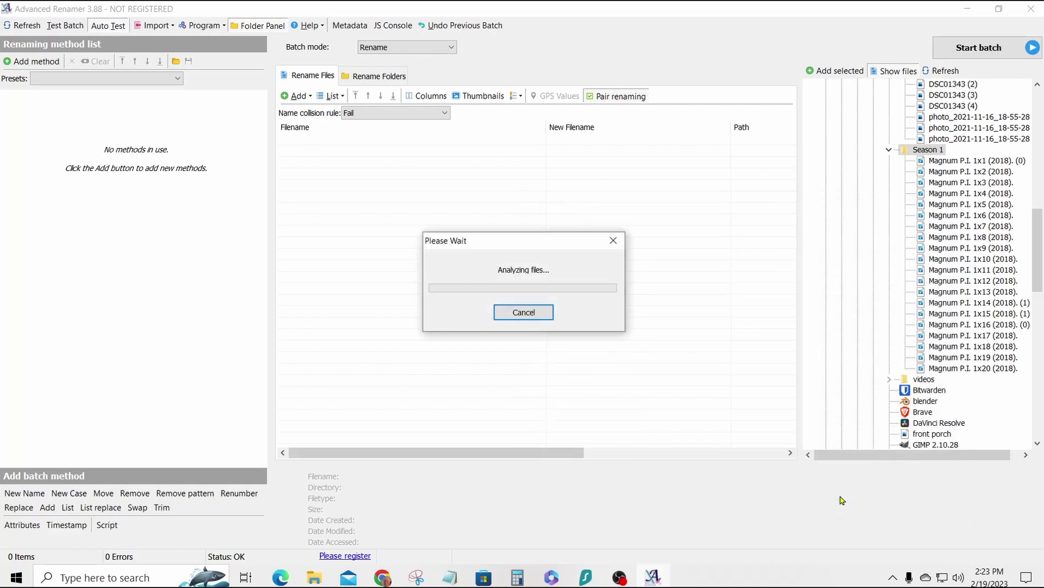
# - Hide the folder tree and sort the files by filename in ascending order, from 1x1 to 1x20
pyautogui.click(255, 25)
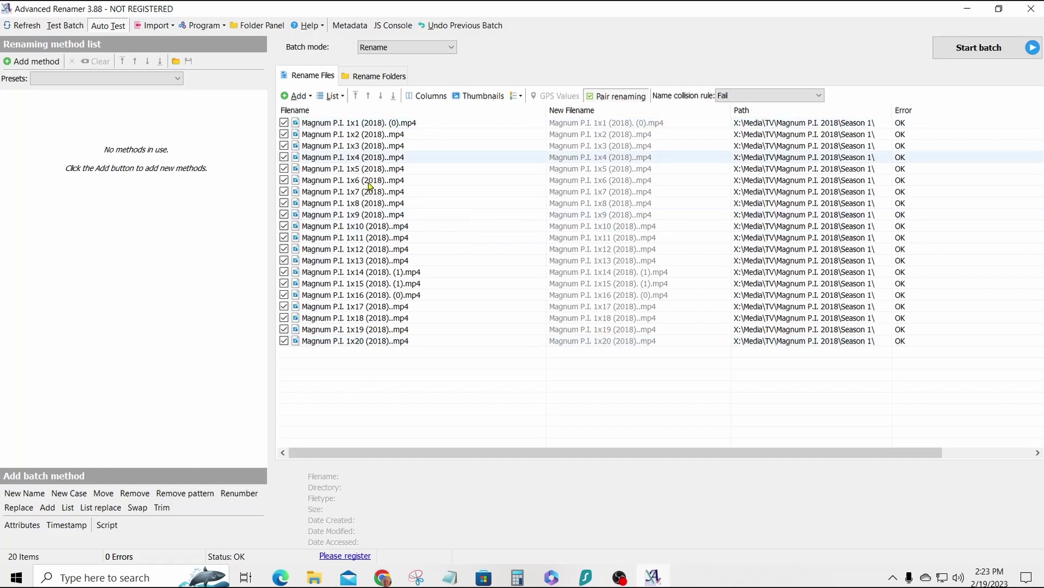
pyautogui.click(313, 113)
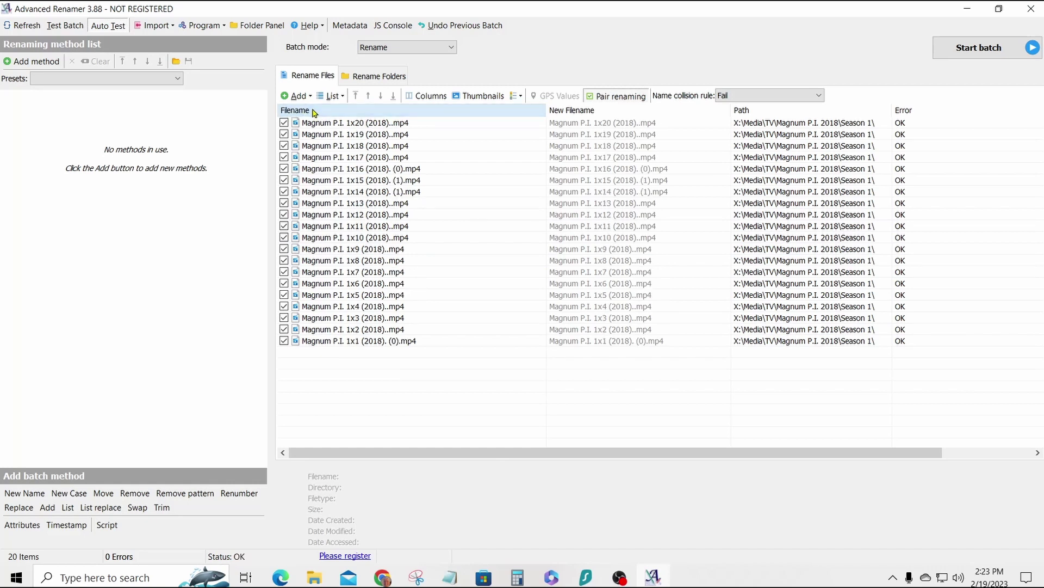
pyautogui.click(431, 113)
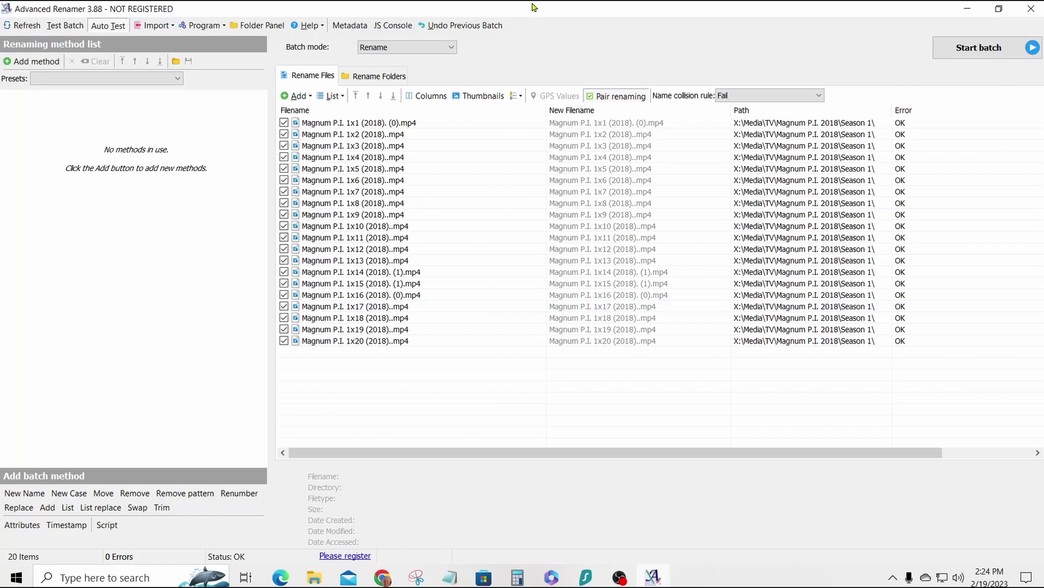
# - Import the data from the Desktop file "magnum info 1.csv", keeping the comma separator and UTF-8 encoding
pyautogui.click(169, 27)
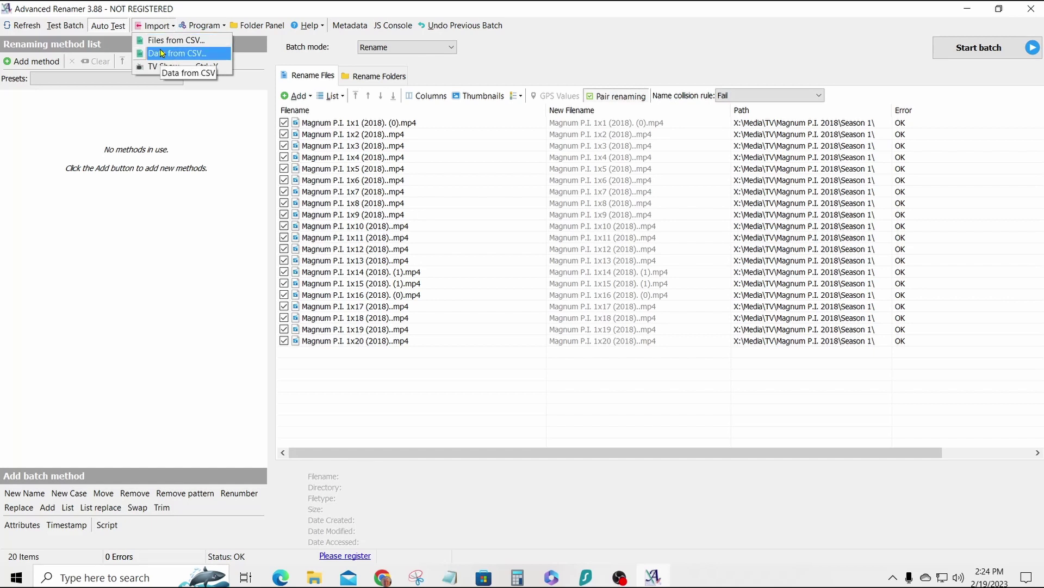
pyautogui.click(162, 52)
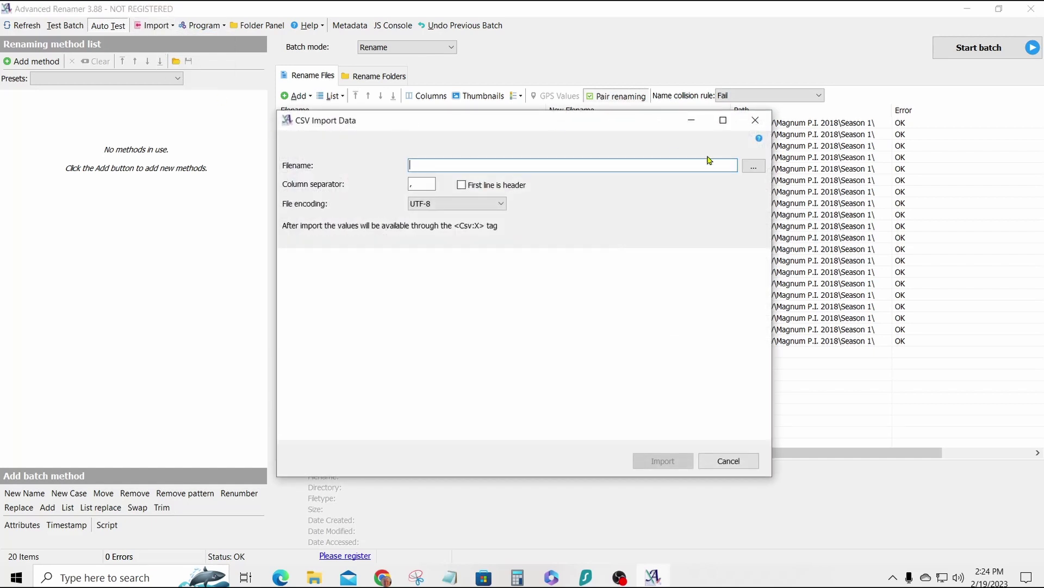
pyautogui.click(753, 167)
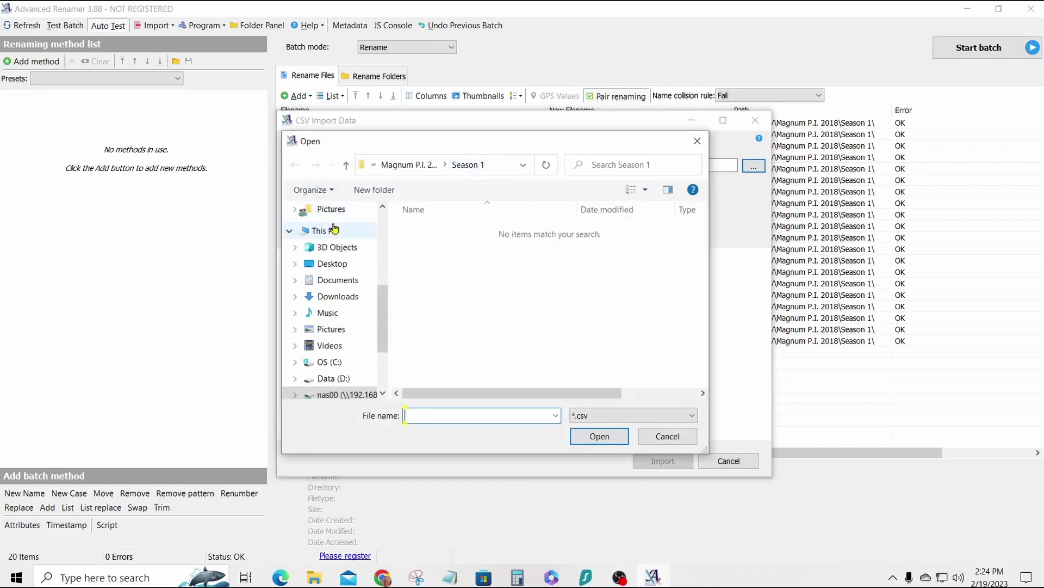
pyautogui.click(324, 265)
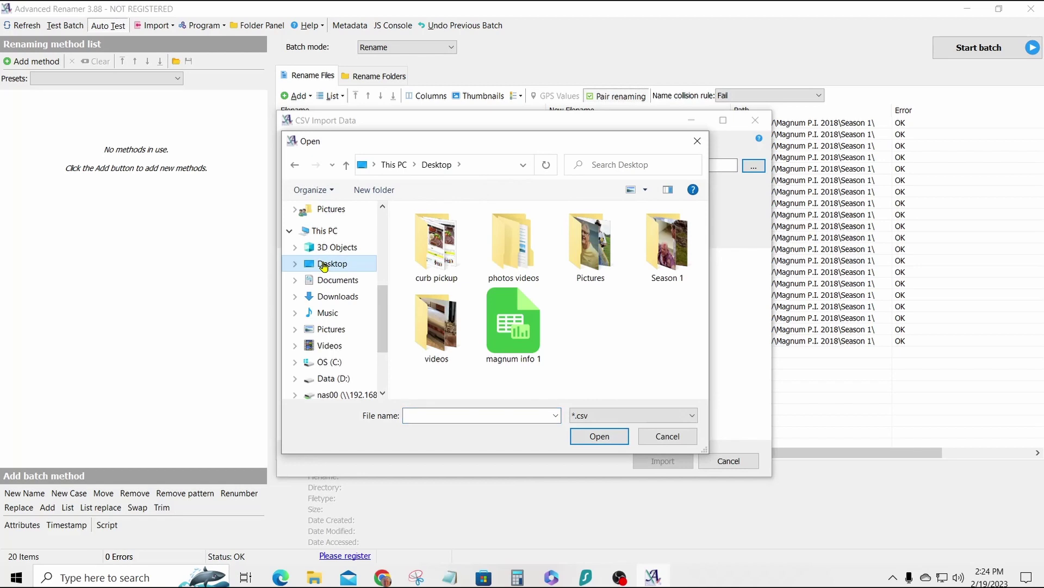
pyautogui.click(510, 325)
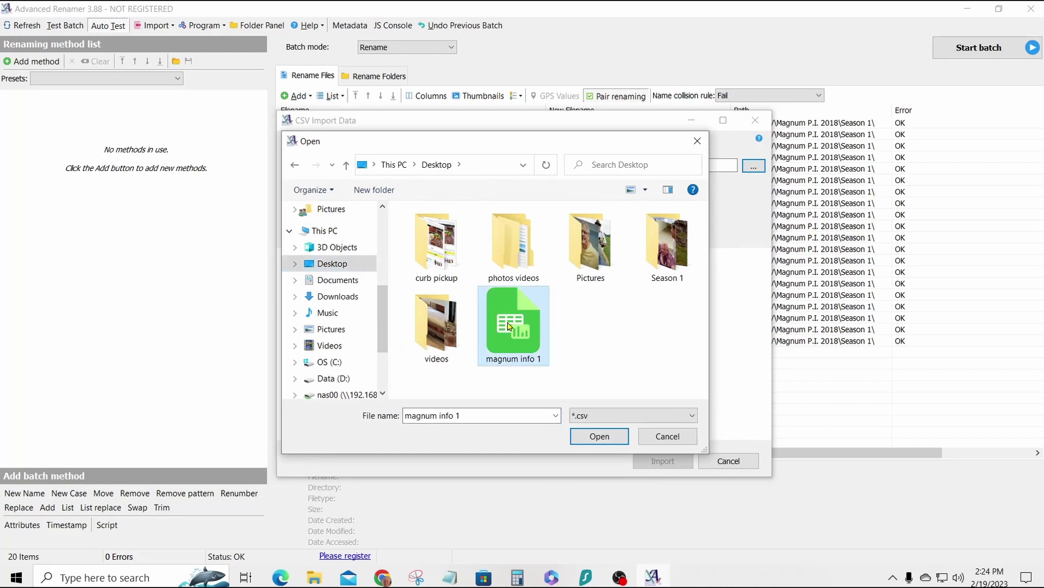
pyautogui.click(607, 438)
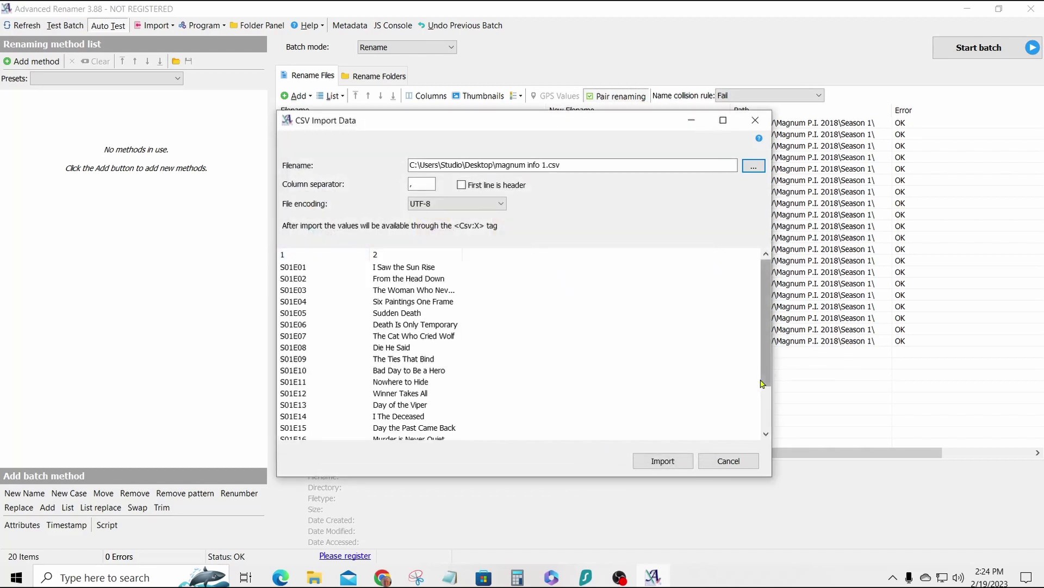
pyautogui.moveTo(764, 381); pyautogui.dragTo(783, 303)
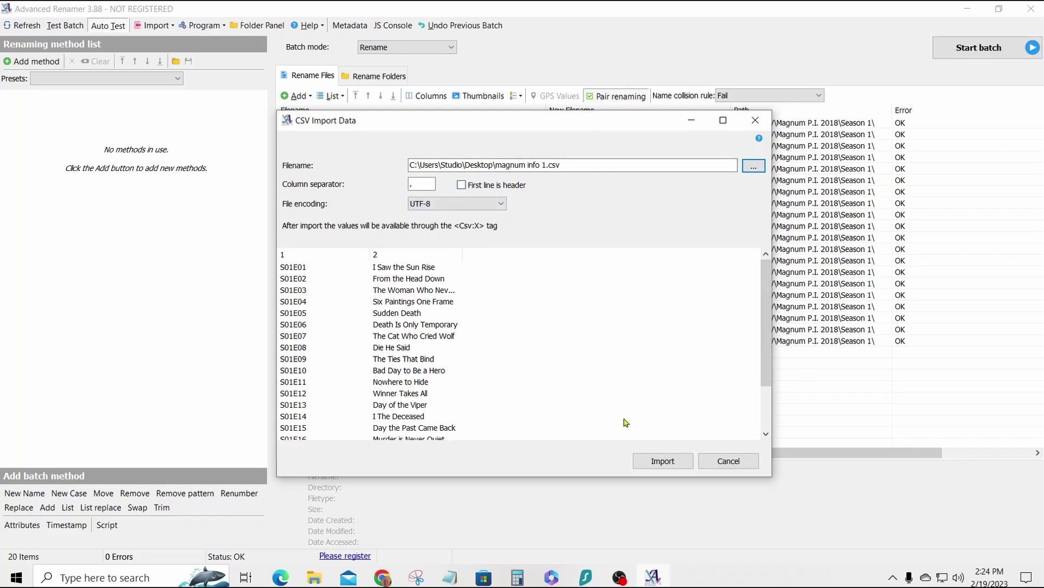
pyautogui.click(660, 461)
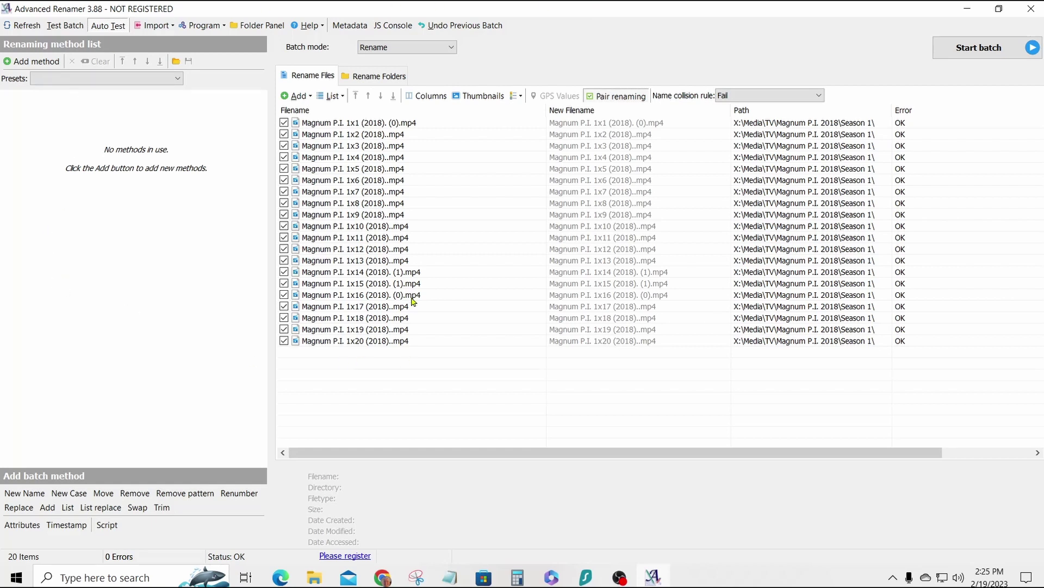
# - Add a New Name renaming method with the text "Magnum Season 1 "
pyautogui.click(20, 60)
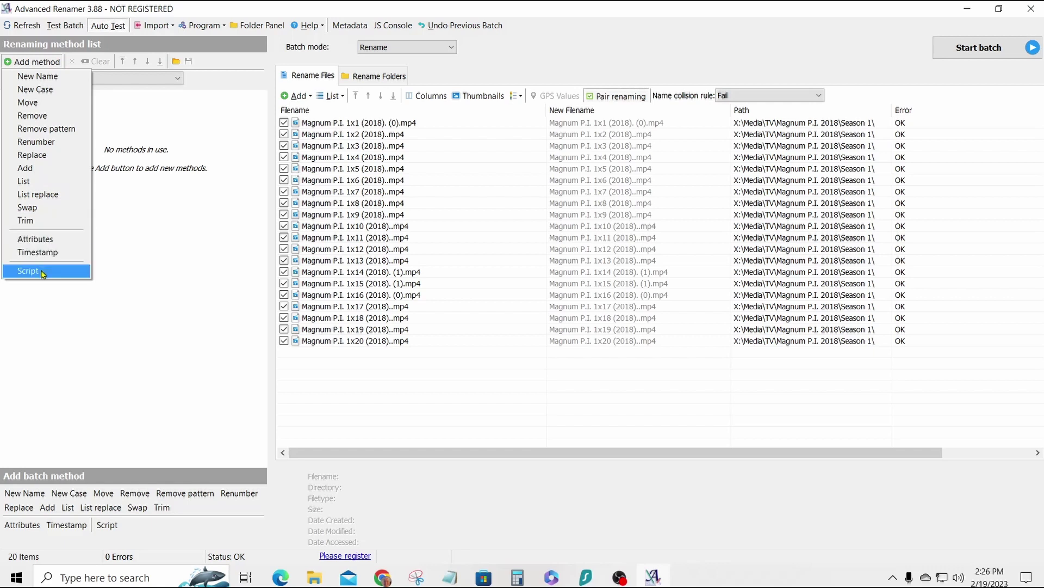
pyautogui.click(29, 78)
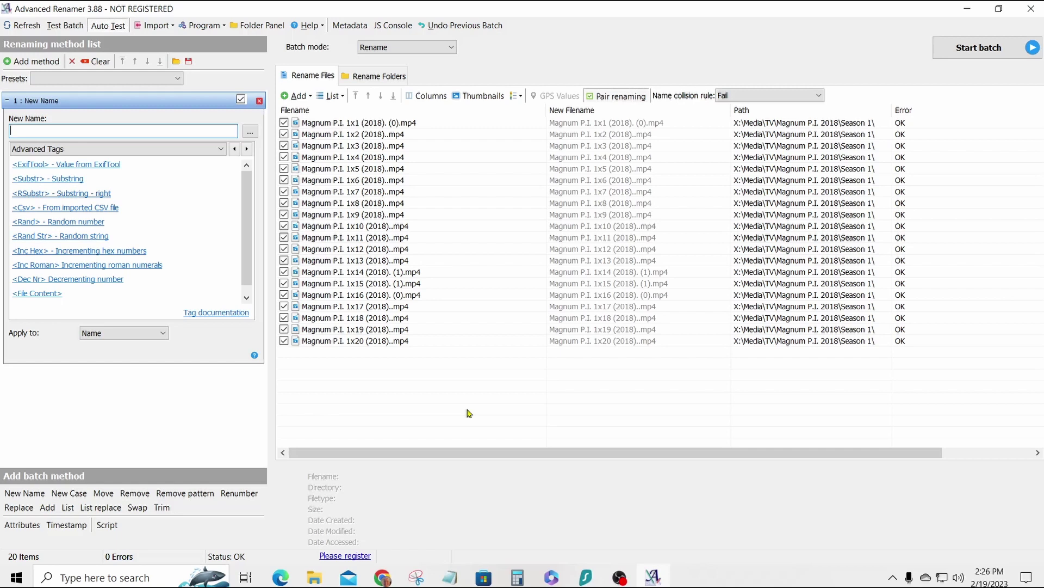
pyautogui.write('Magnum')
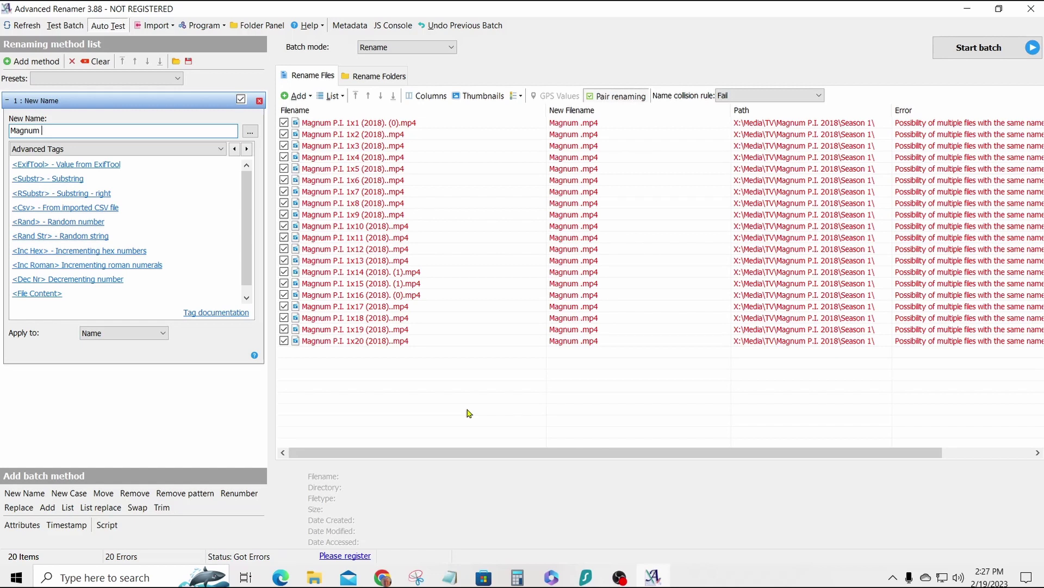
pyautogui.write('Seaso')
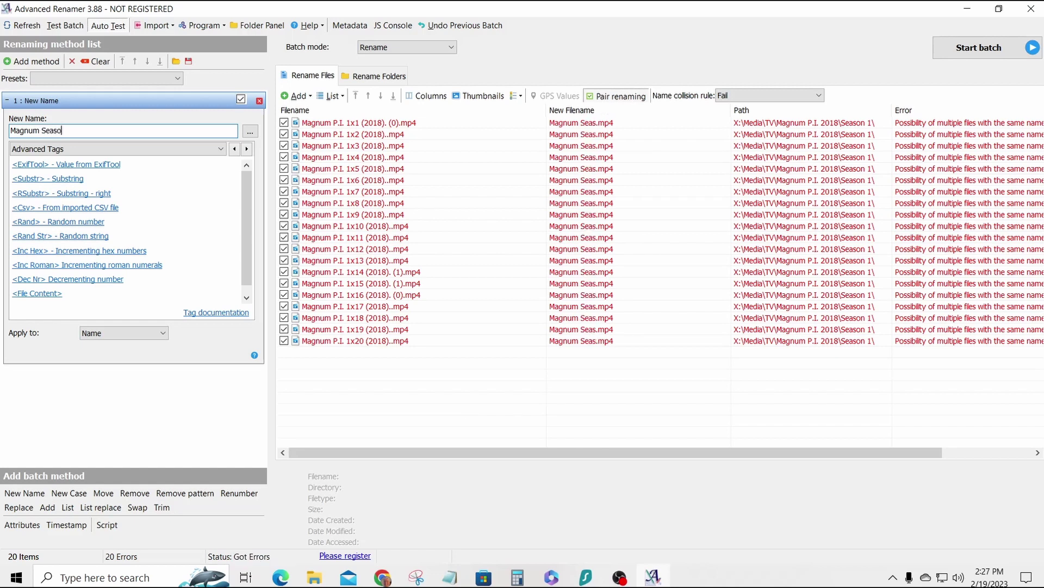
pyautogui.write('n 1')
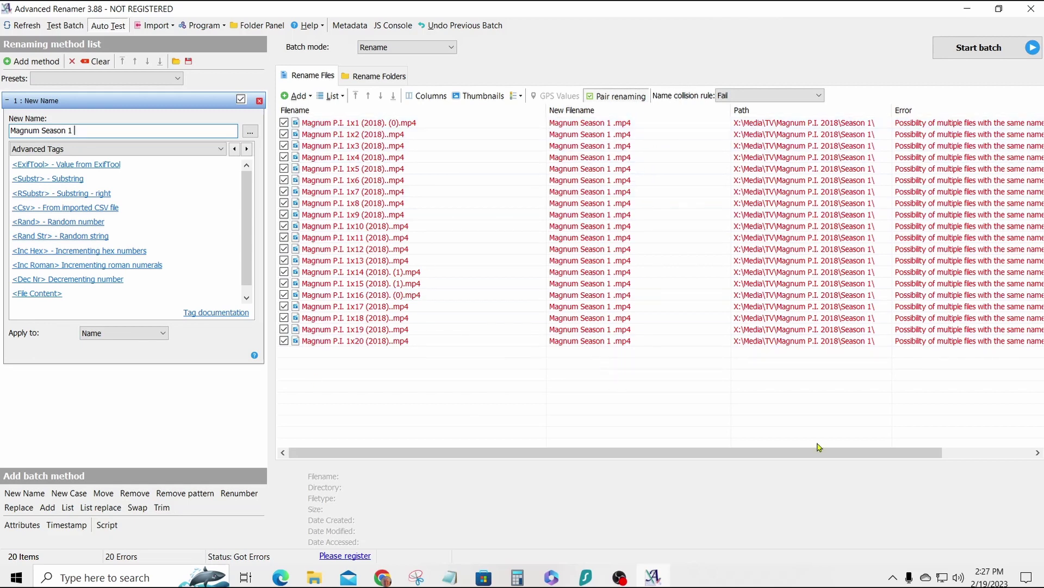
# - Append the <Csv:1> tag from the Advanced Tags to the new name, keeping the method applied to Name
pyautogui.click(1029, 454)
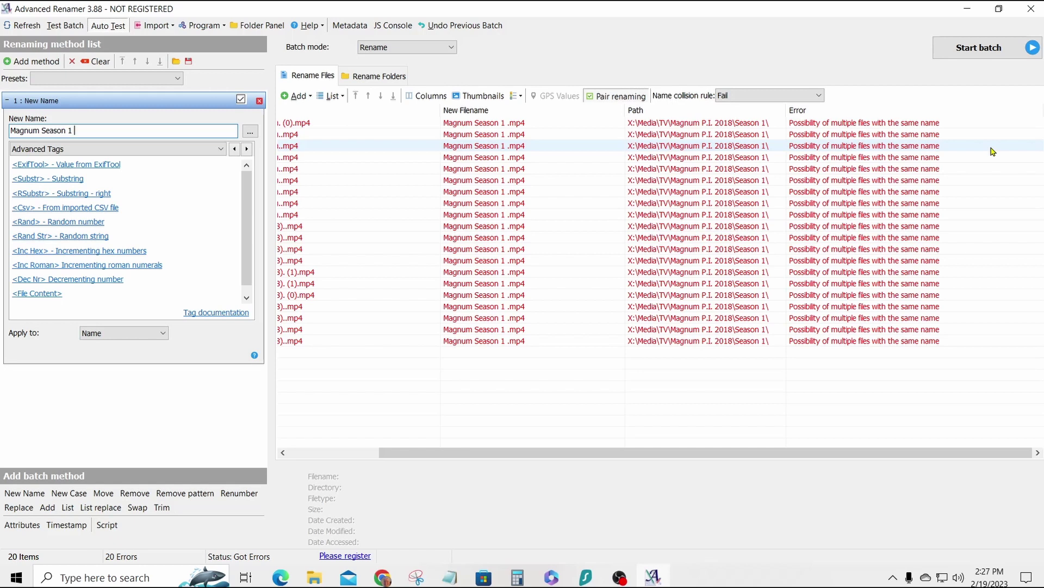
pyautogui.click(294, 456)
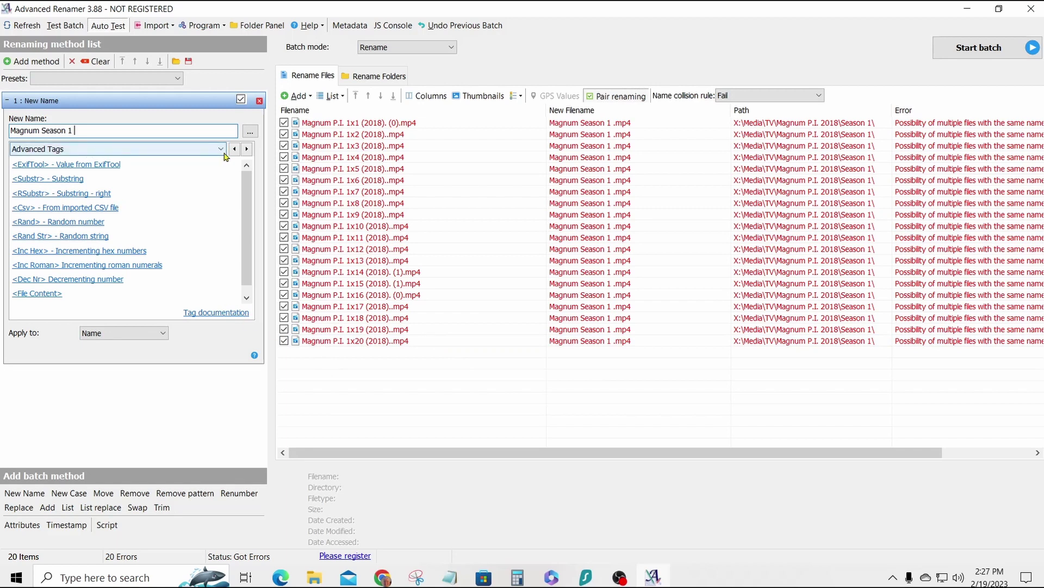
pyautogui.click(247, 150)
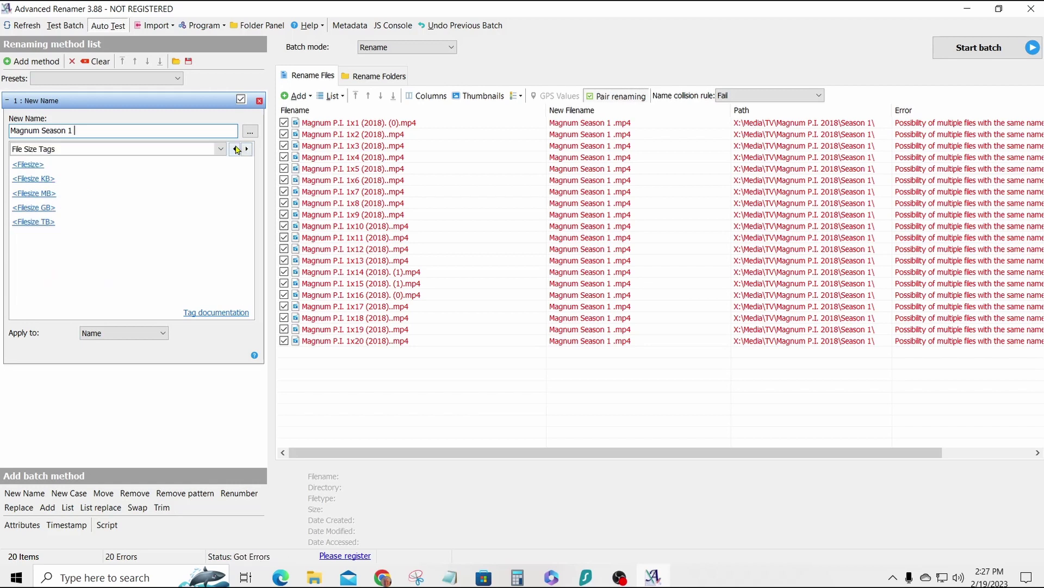
pyautogui.click(236, 150)
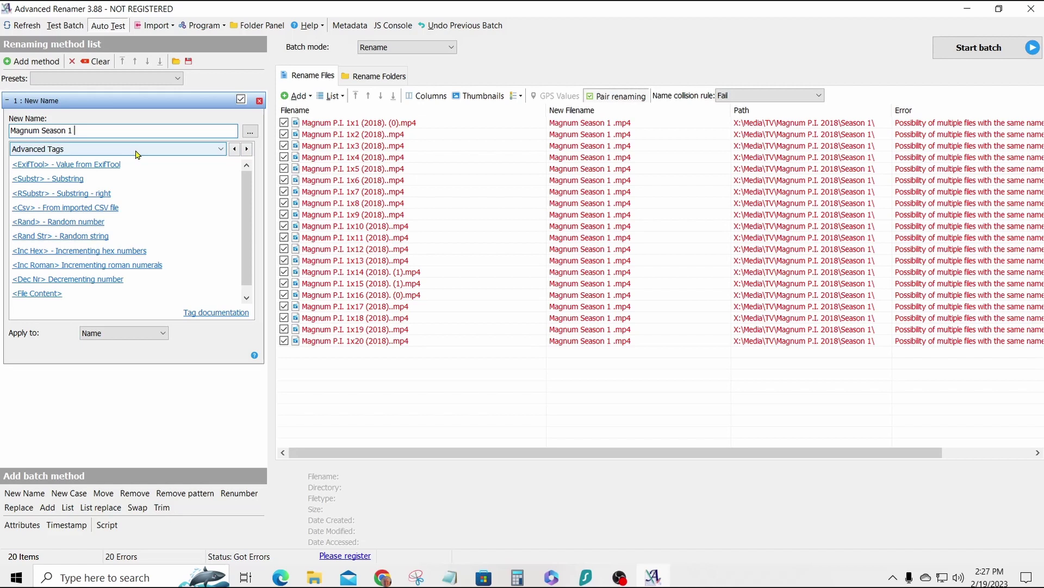
pyautogui.click(50, 208)
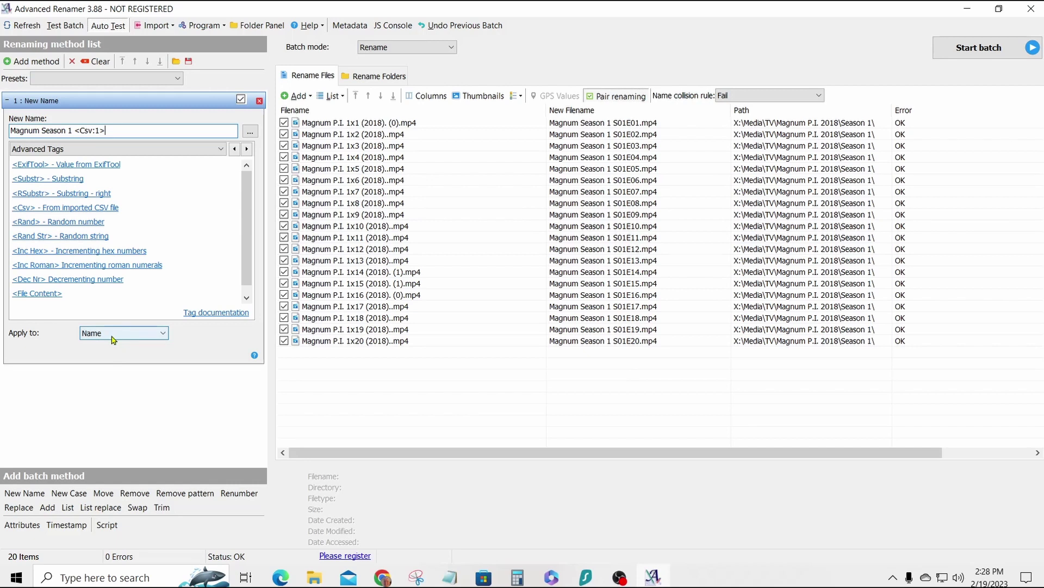
pyautogui.click(164, 333)
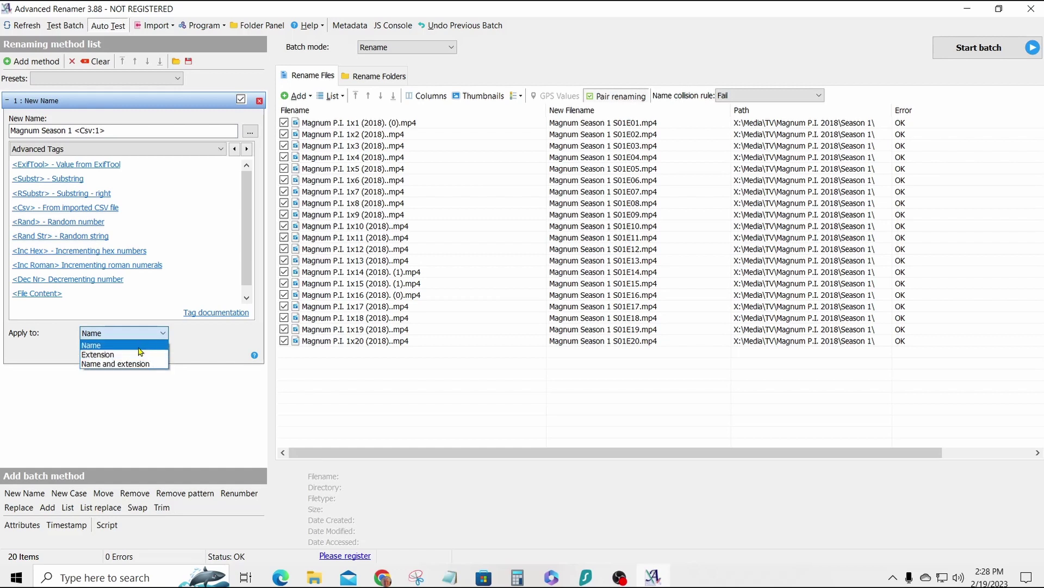
pyautogui.click(139, 347)
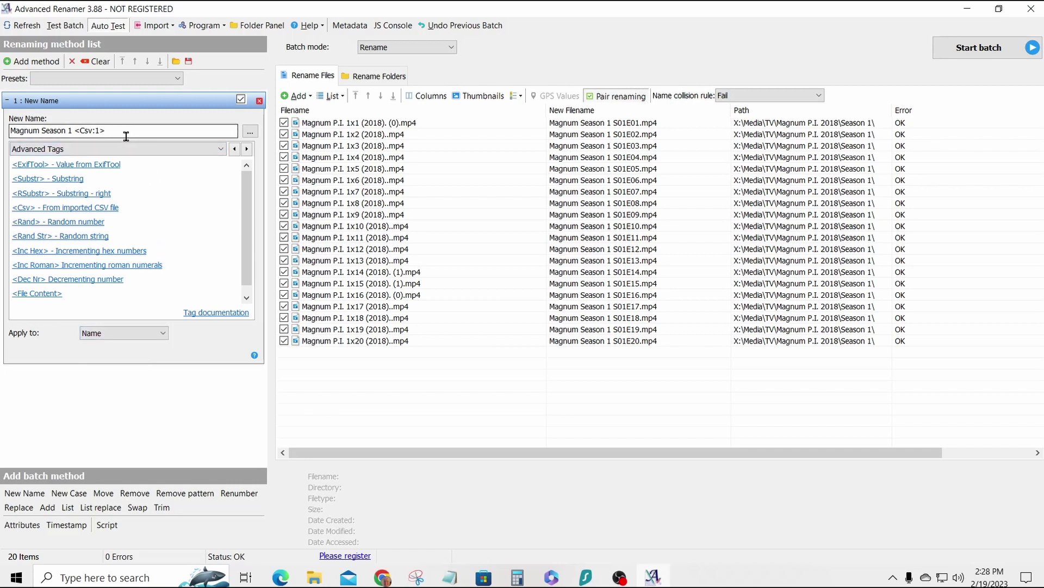
# - Append a second CSV tag to the new name, separated by a space and pointing to column 2, <Csv:2>
pyautogui.click(65, 210)
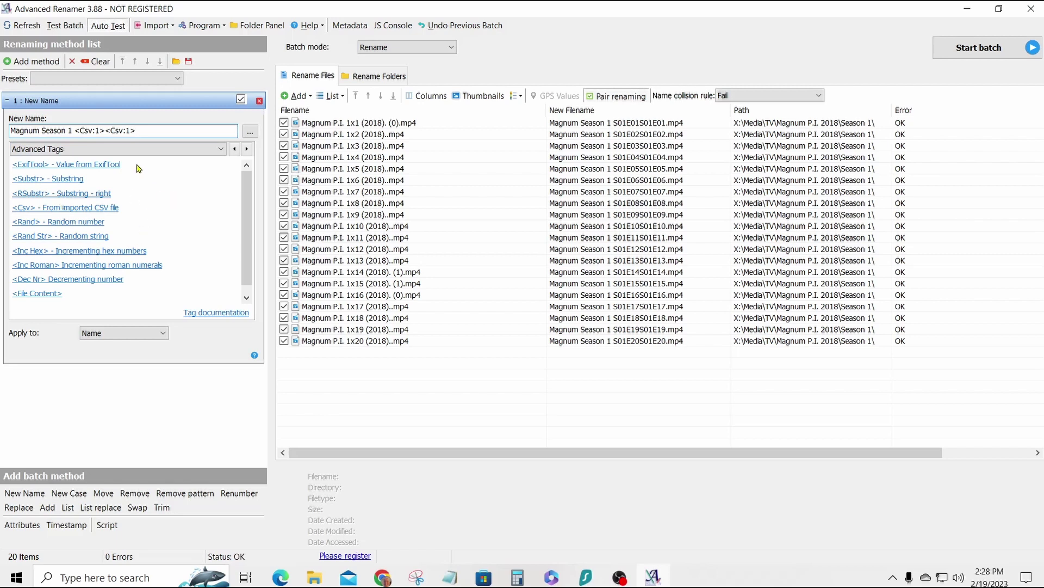
pyautogui.click(133, 131)
pyautogui.press('BackSpace')
pyautogui.write('2')
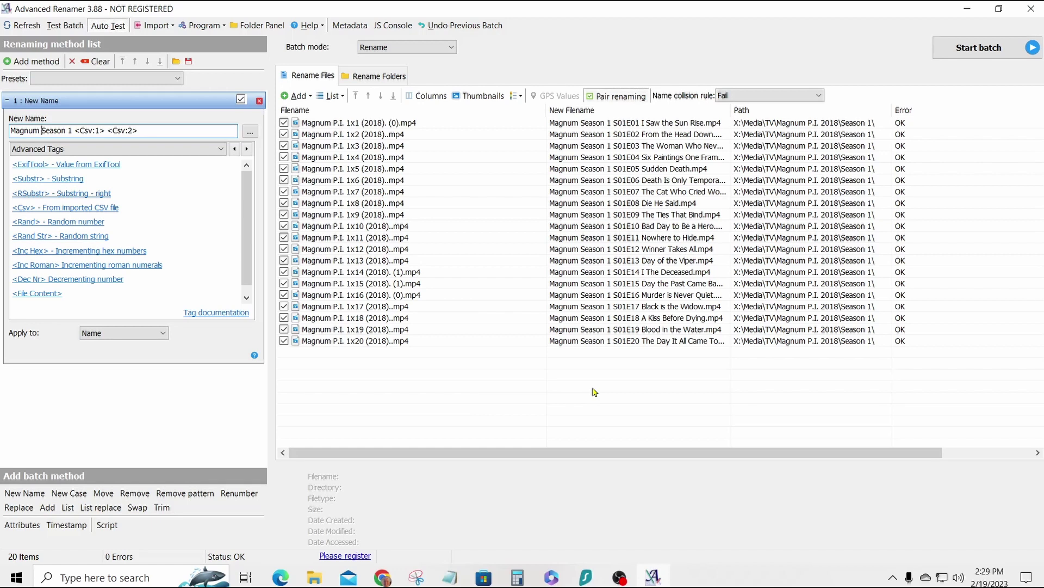
# - Insert "(2118) " between "Magnum" and "Season 1" in the new name
pyautogui.write('(')
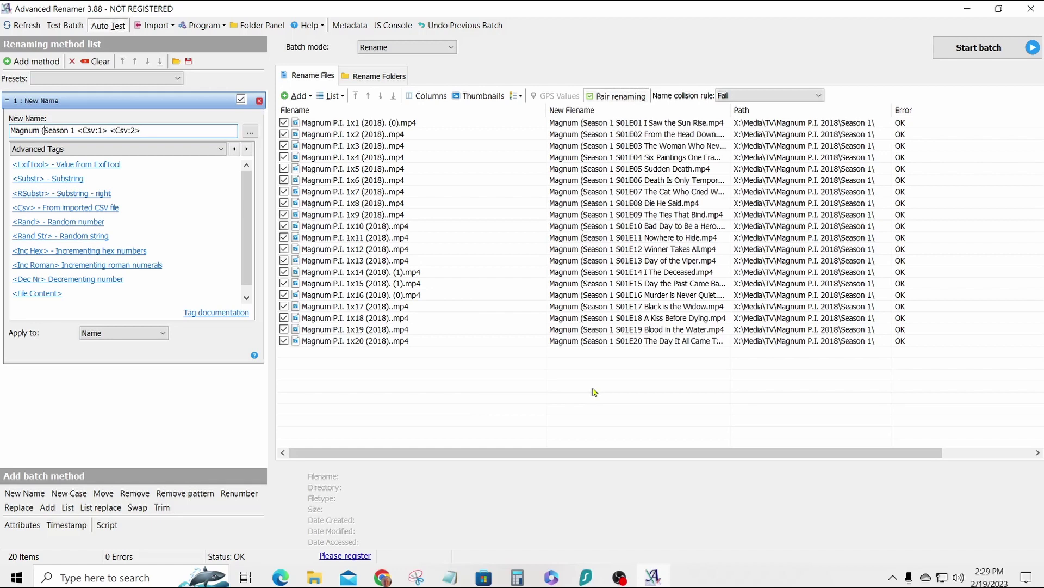
pyautogui.write('218')
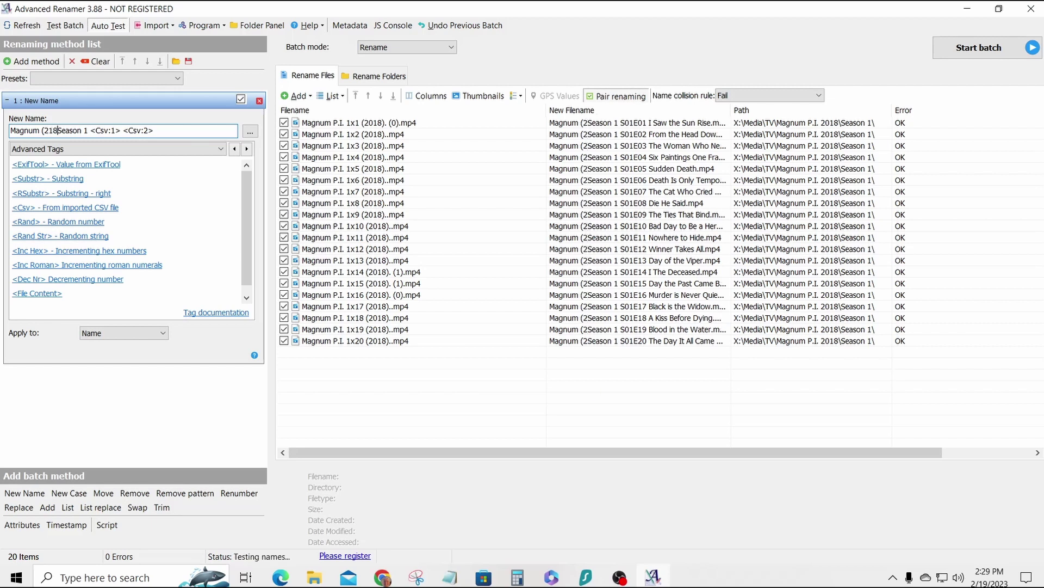
pyautogui.press('BackSpace')
pyautogui.write('18')
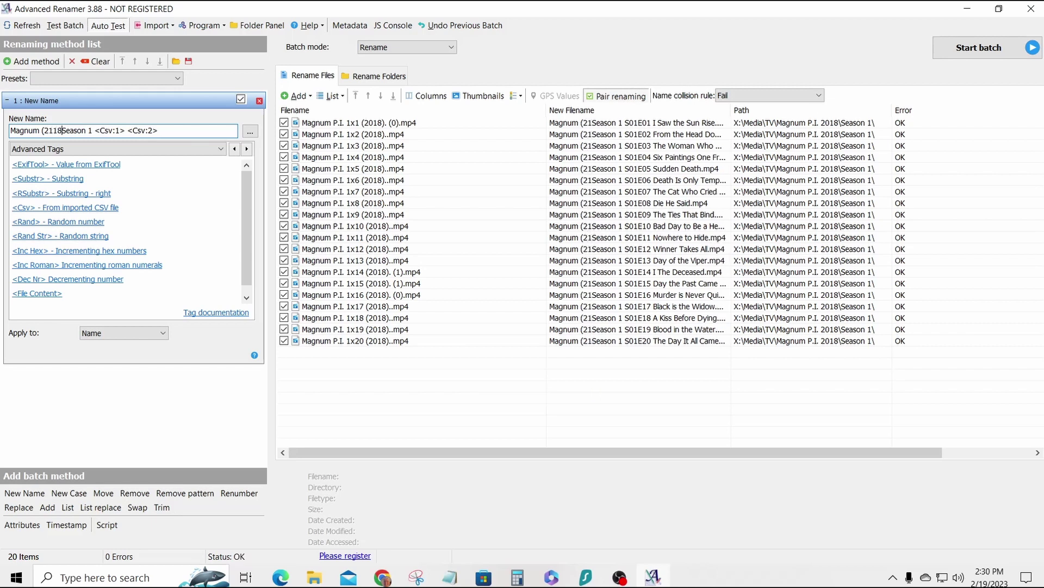
pyautogui.write(')')
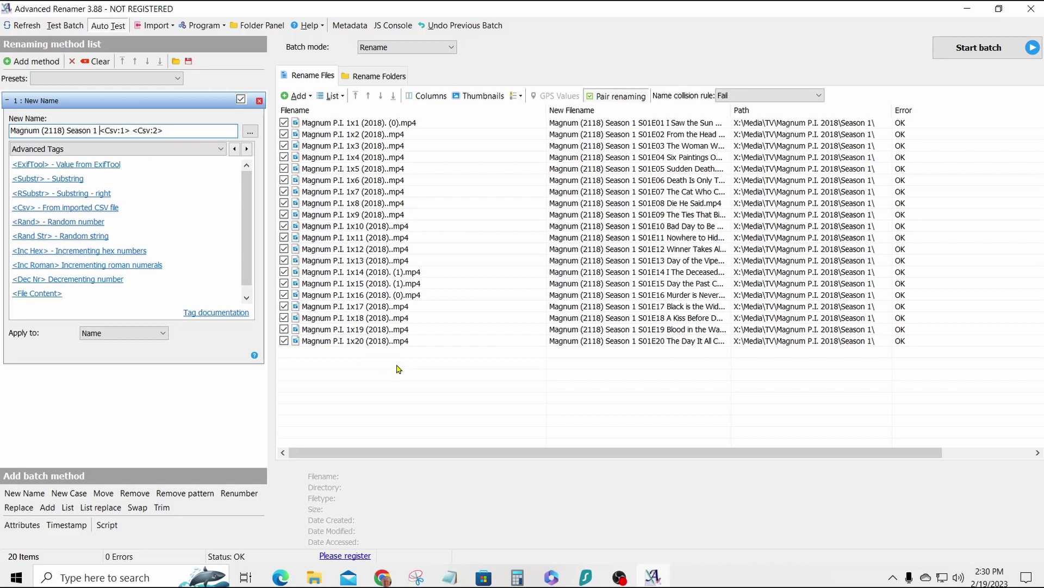
# - Replace the spaces before and after the <Csv:1> tag with hyphens in the new name
pyautogui.press('BackSpace')
pyautogui.write('-')
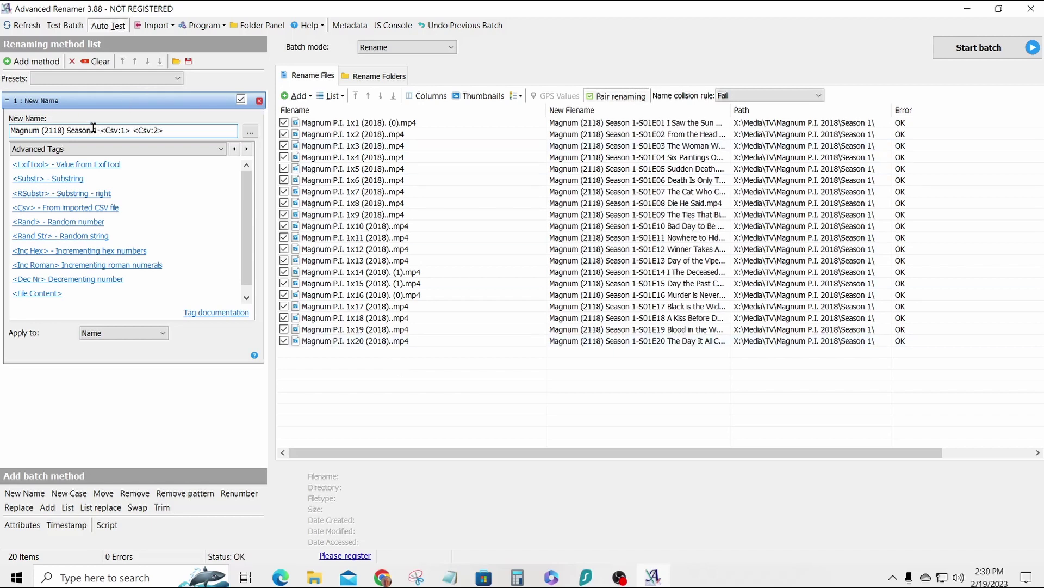
pyautogui.click(132, 130)
pyautogui.press('BackSpace')
pyautogui.write('-')
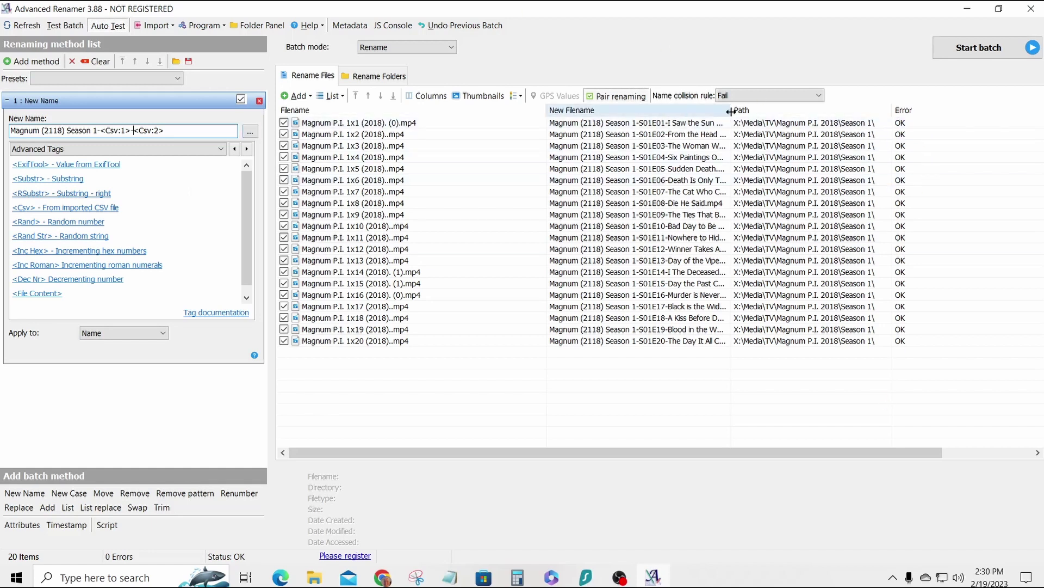
# - Widen the New Filename column to show the full names and run the rename batch on all listed files
pyautogui.moveTo(731, 110); pyautogui.dragTo(814, 109)
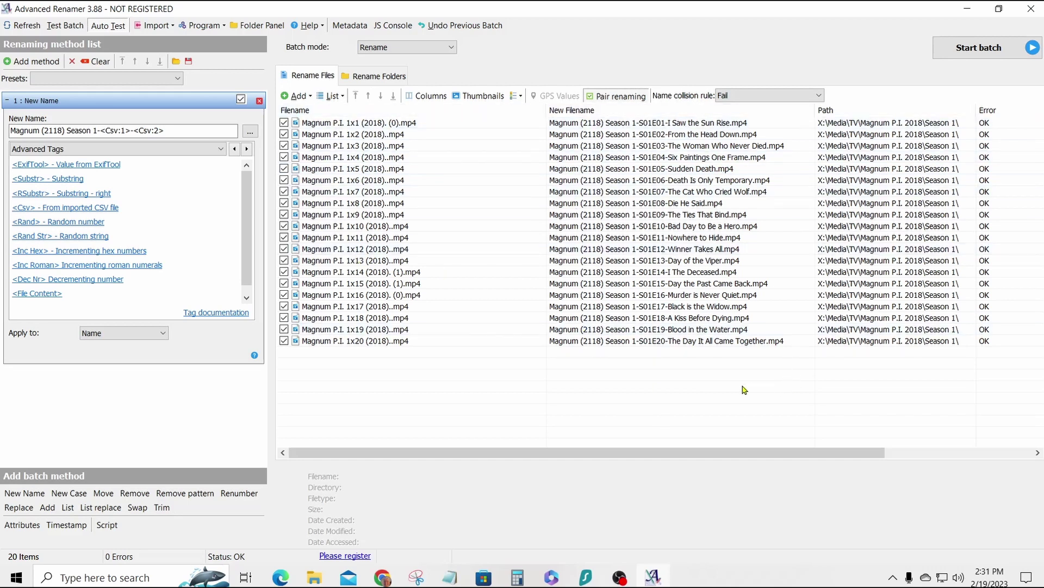
pyautogui.click(975, 46)
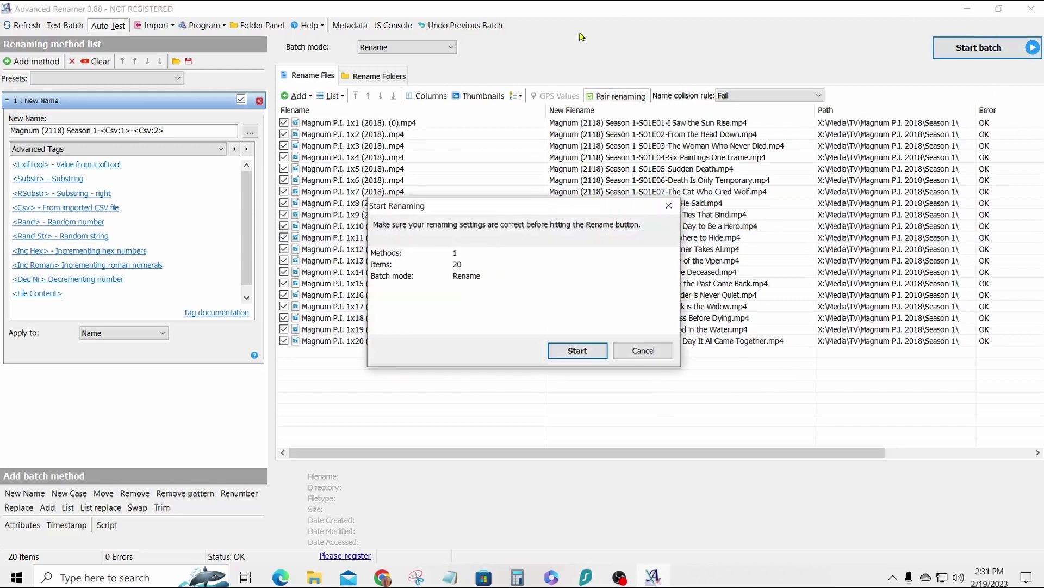
pyautogui.click(578, 350)
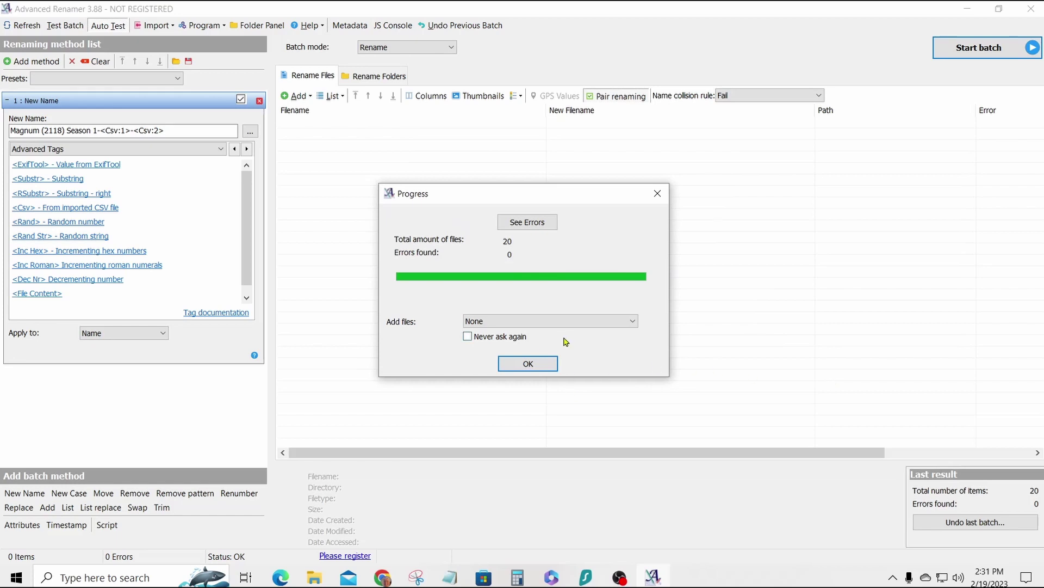
pyautogui.click(528, 363)
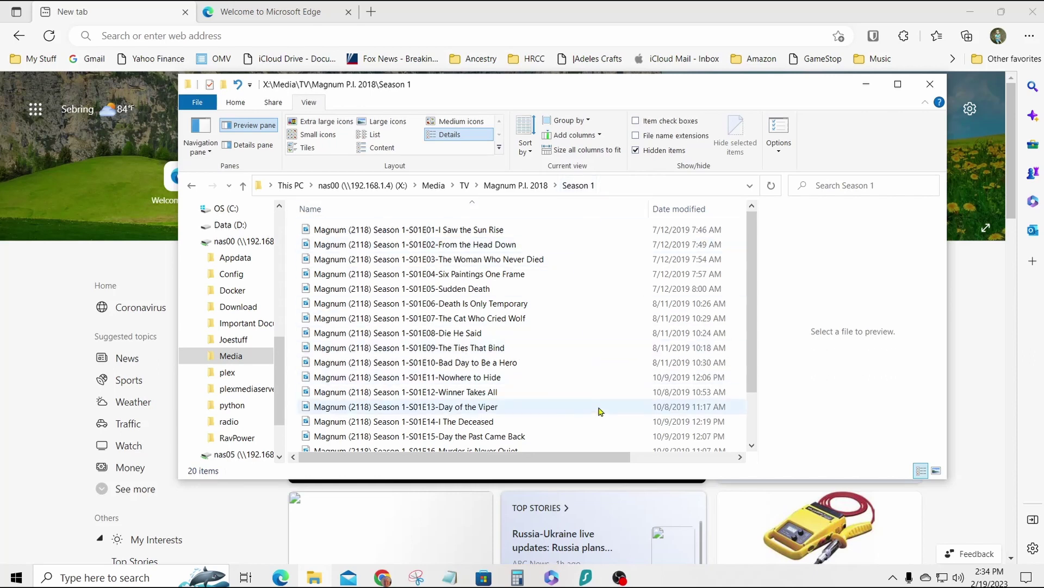
# - Examine the renamed episode files in the Magnum P.I. 2018 Season 1 folder in File Explorer
pyautogui.scroll(-2, 601, 294)
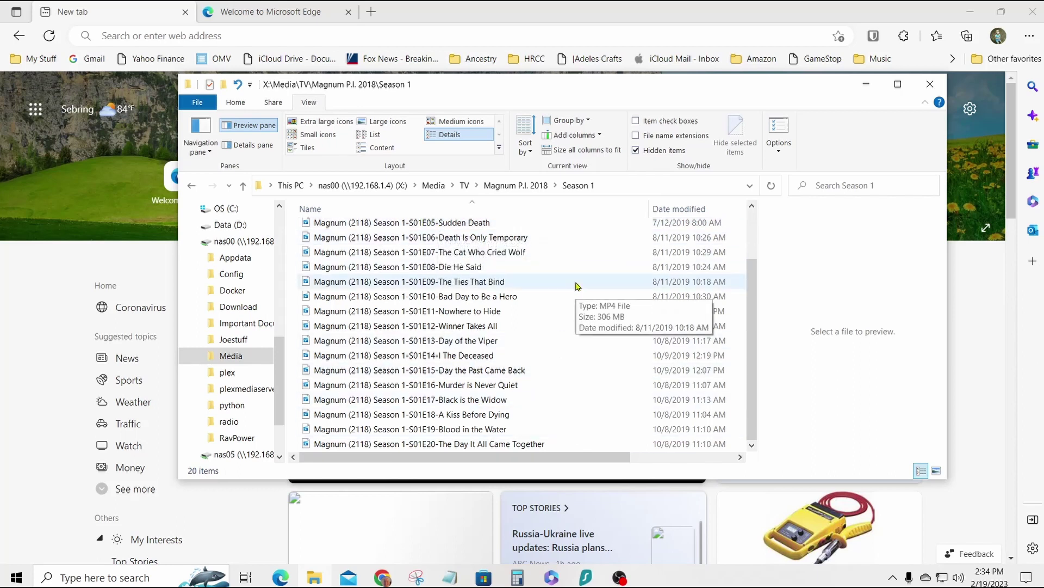
pyautogui.scroll(2, 573, 285)
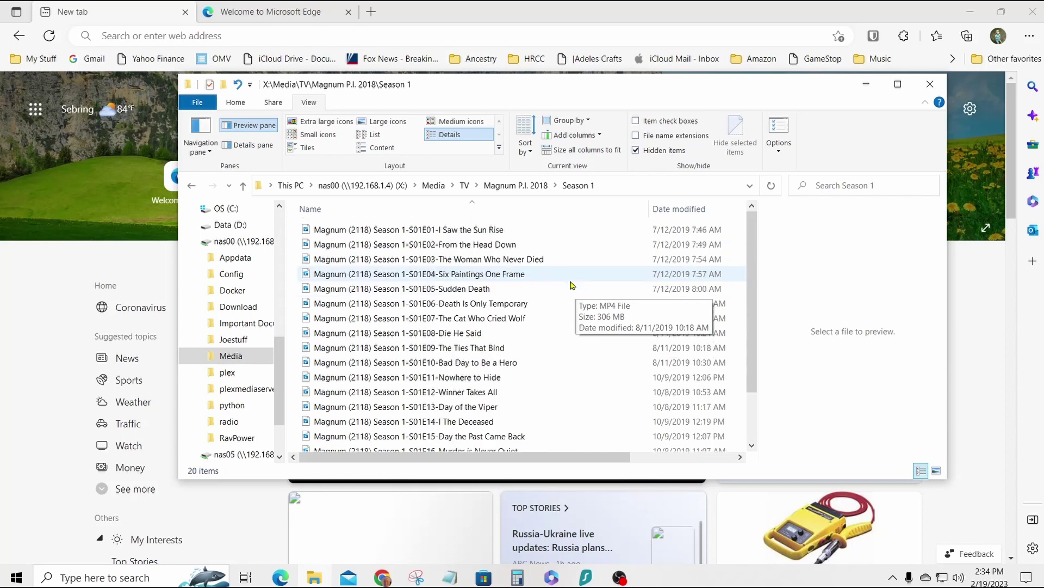
pyautogui.scroll(-2, 572, 285)
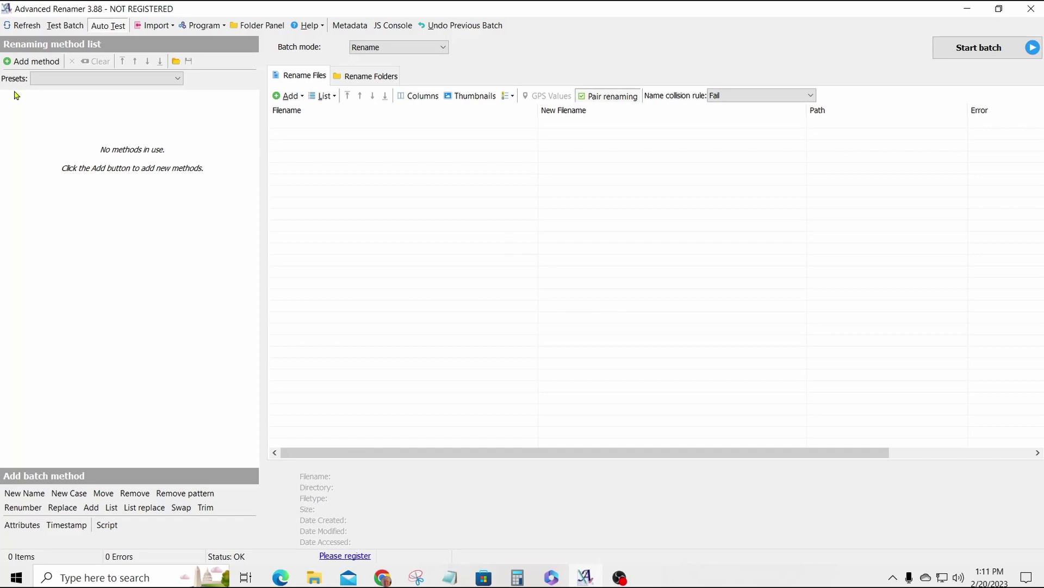
# - Open the TV Show import guide in Advanced Renamer, and look over the TVmaze.com home page in Chrome
pyautogui.click(157, 26)
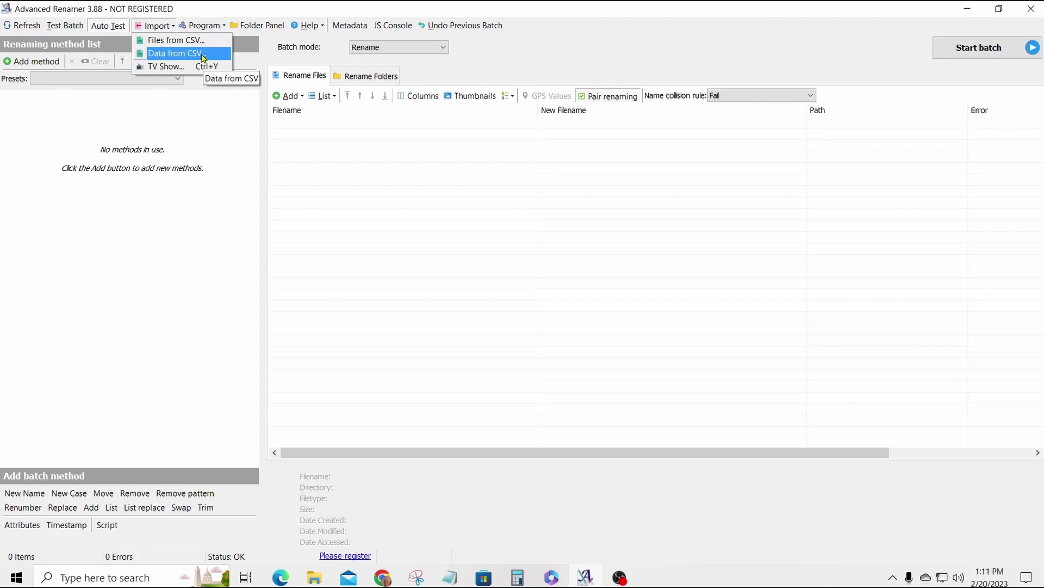
pyautogui.click(175, 68)
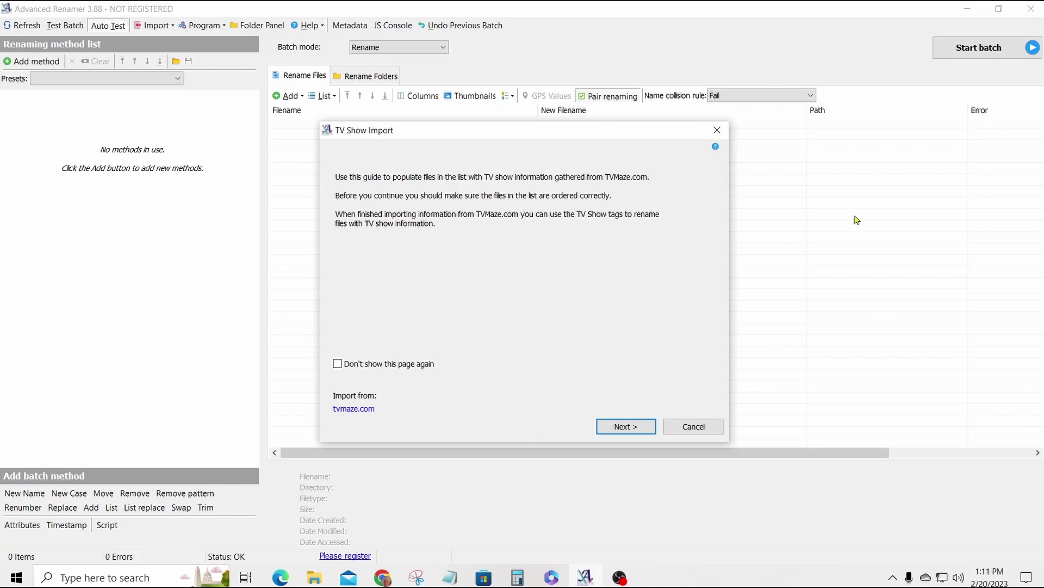
pyautogui.click(386, 580)
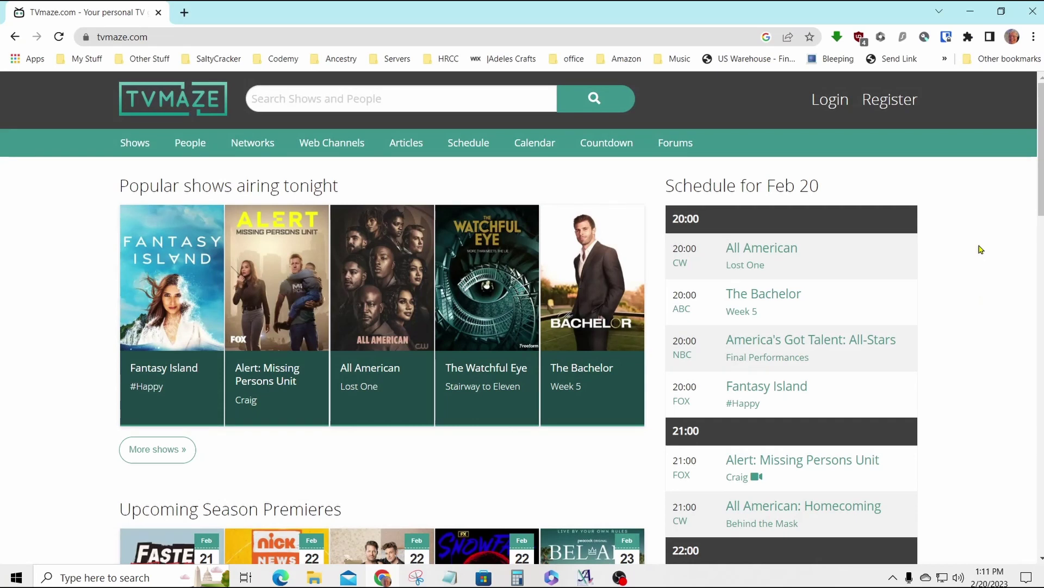
pyautogui.scroll(-15, 981, 249)
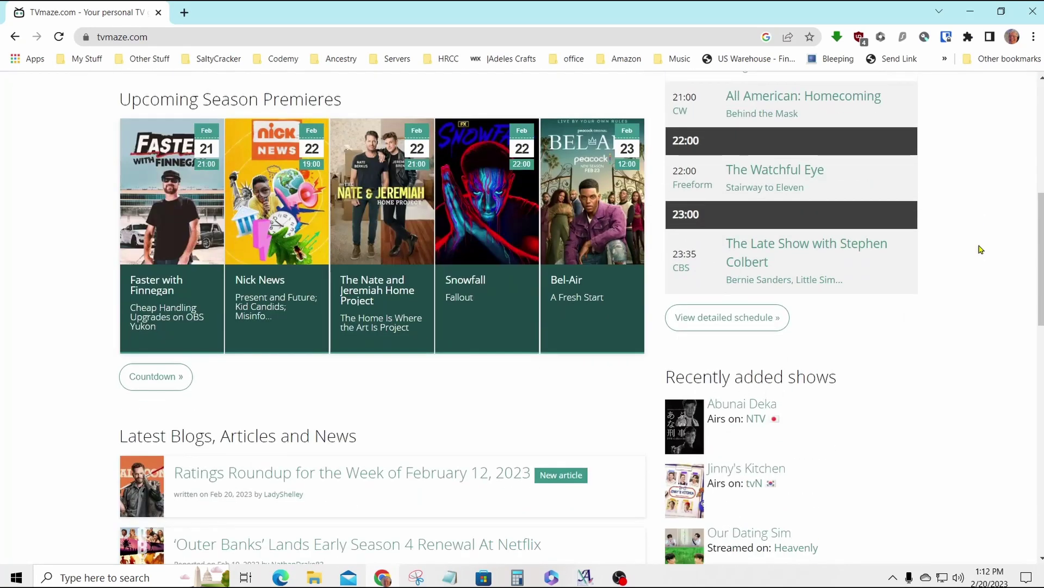
pyautogui.scroll(15, 981, 249)
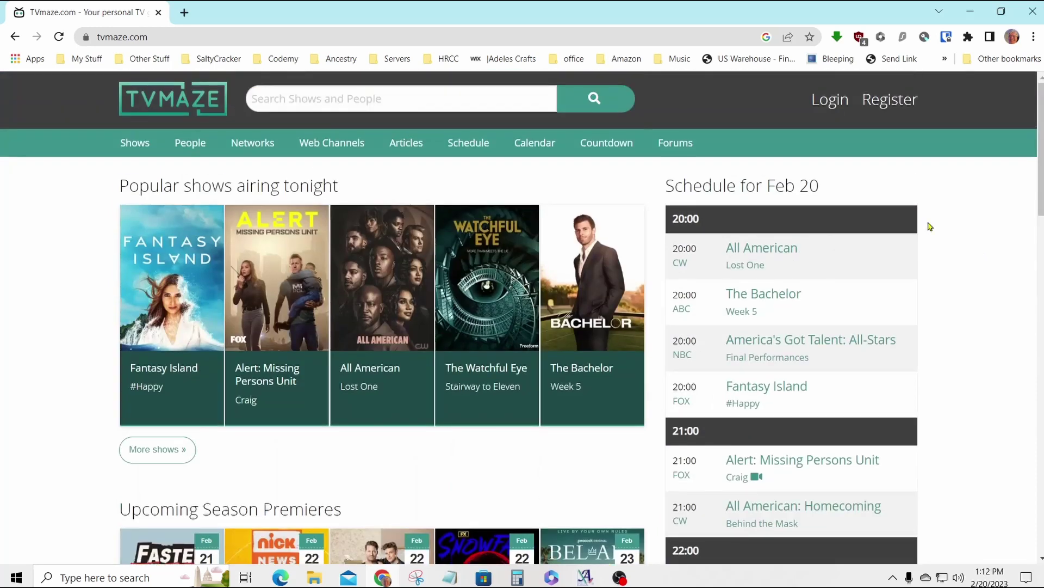
# - Search TVmaze for "magnum" and look through the matching shows
pyautogui.click(351, 103)
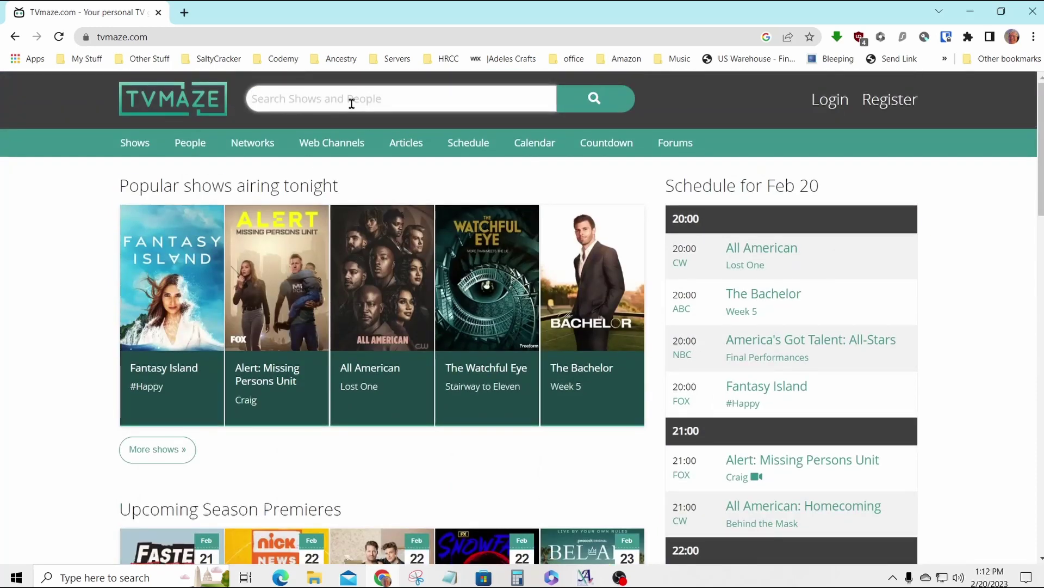
pyautogui.write('magnum')
pyautogui.click(588, 103)
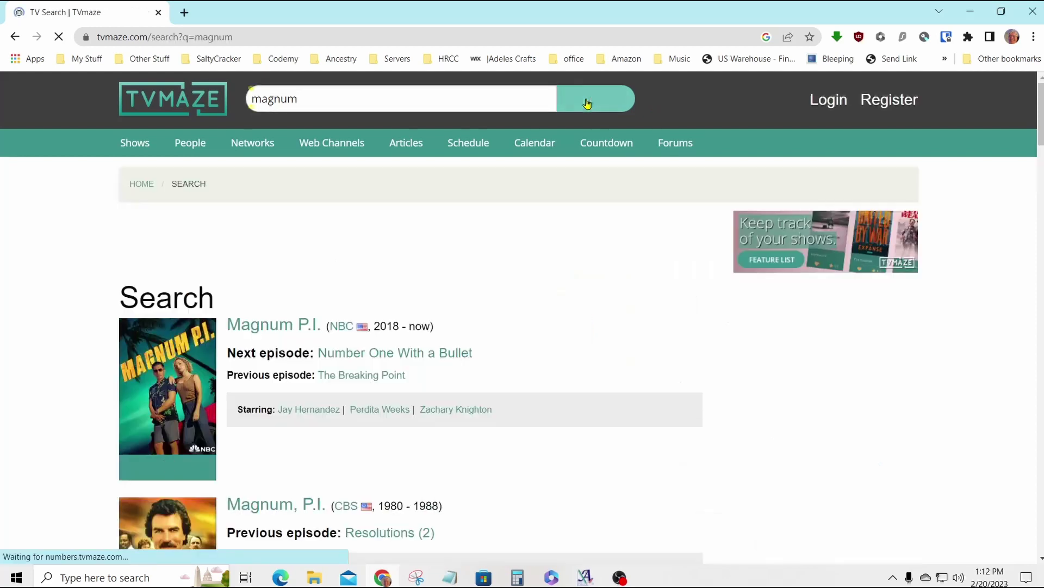
pyautogui.scroll(-3, 651, 292)
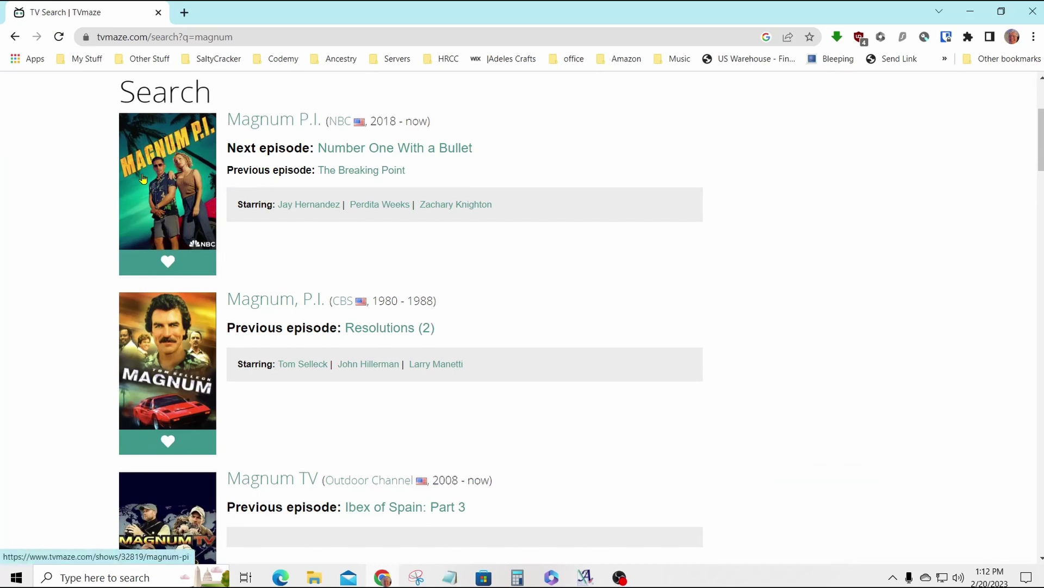
# - Open the 2018 Magnum P.I. show on TVmaze and look over its Season 1 page and main cast
pyautogui.click(142, 179)
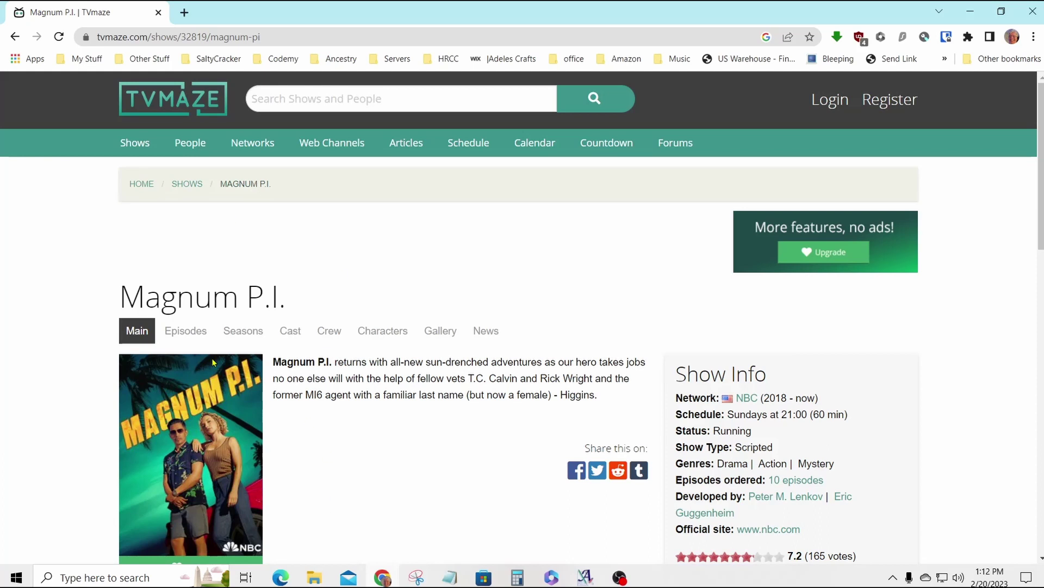
pyautogui.click(231, 338)
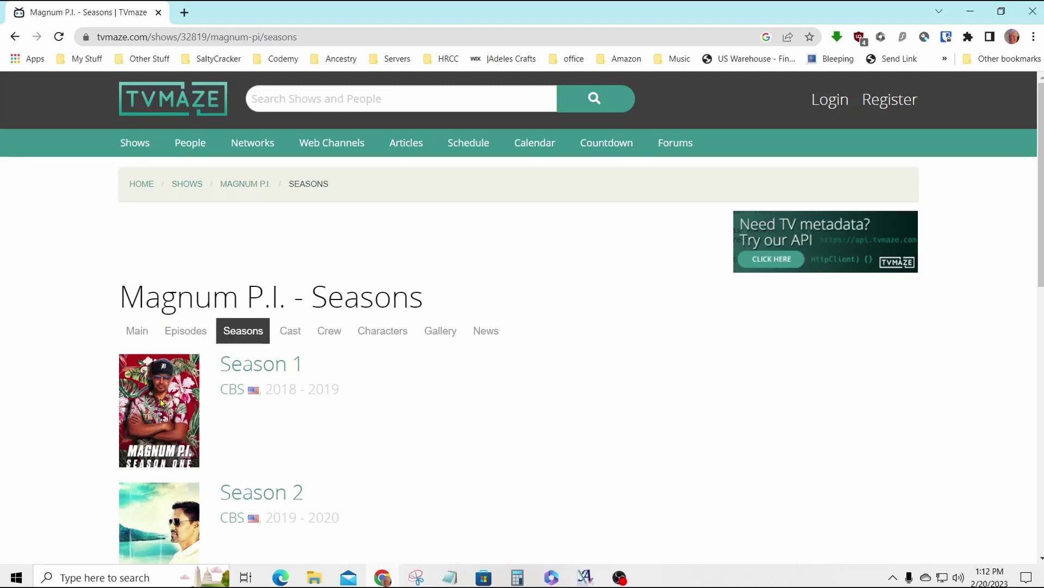
pyautogui.click(261, 365)
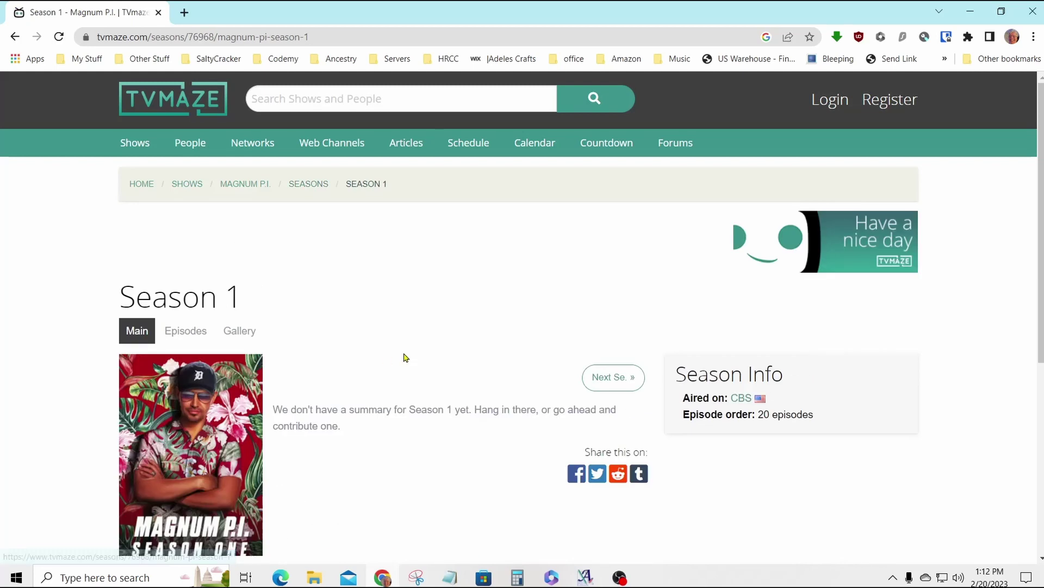
pyautogui.scroll(-5, 439, 286)
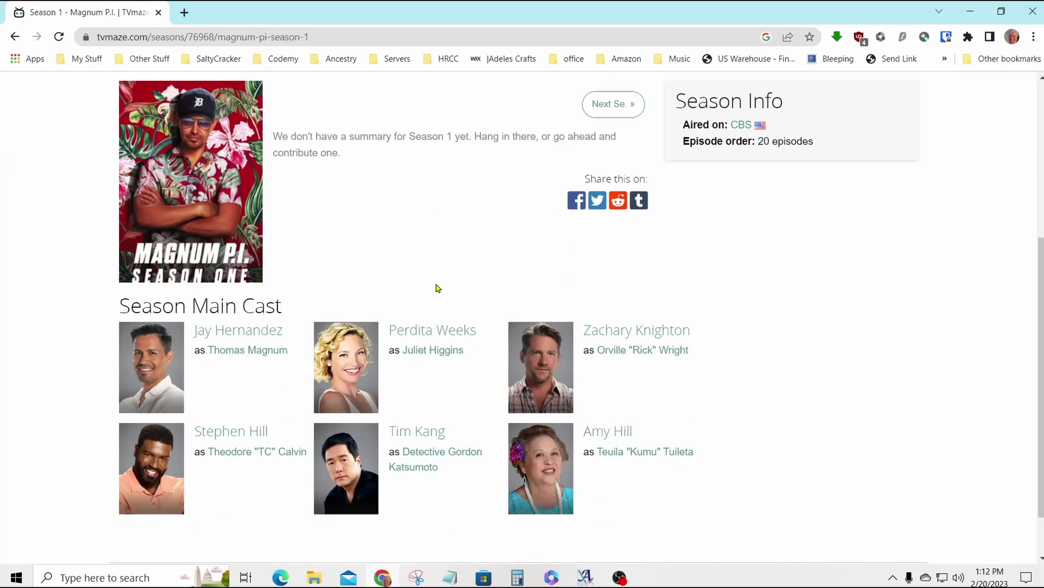
pyautogui.scroll(-2, 435, 256)
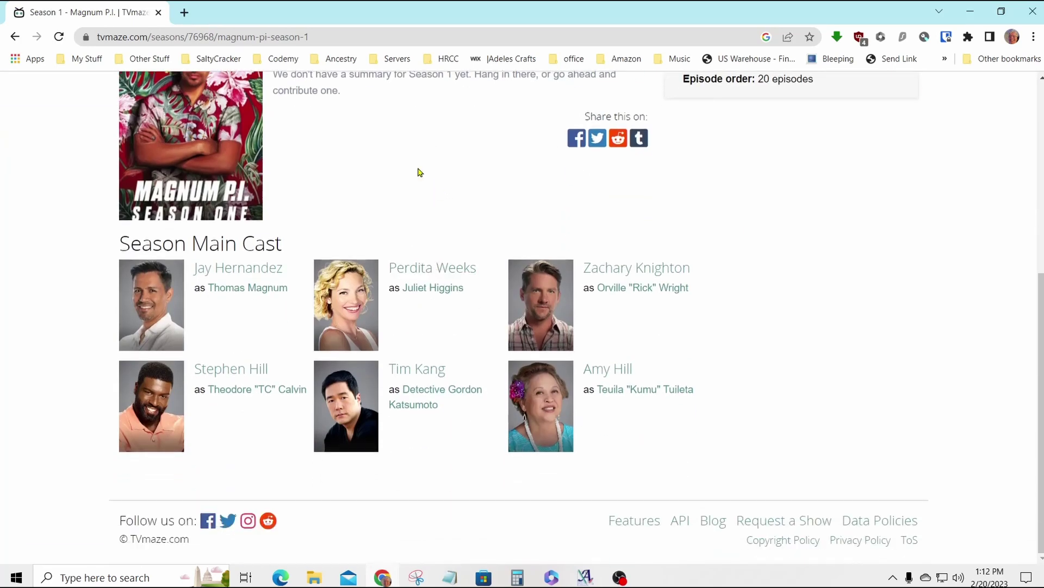
pyautogui.scroll(4, 418, 172)
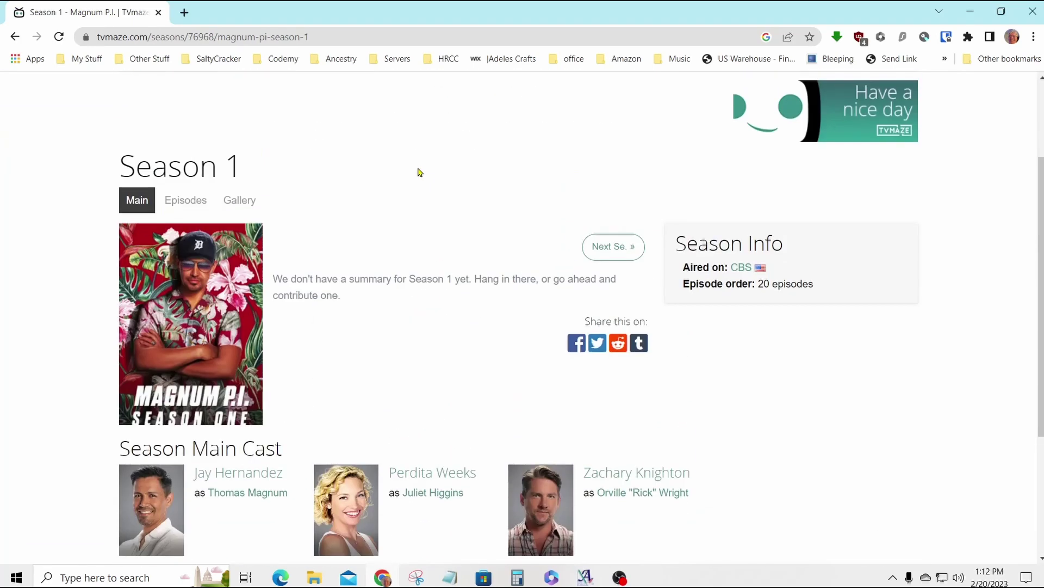
# - View the Season 1 episode list and highlight all its rows, from episode 20 down to episode 1
pyautogui.click(180, 195)
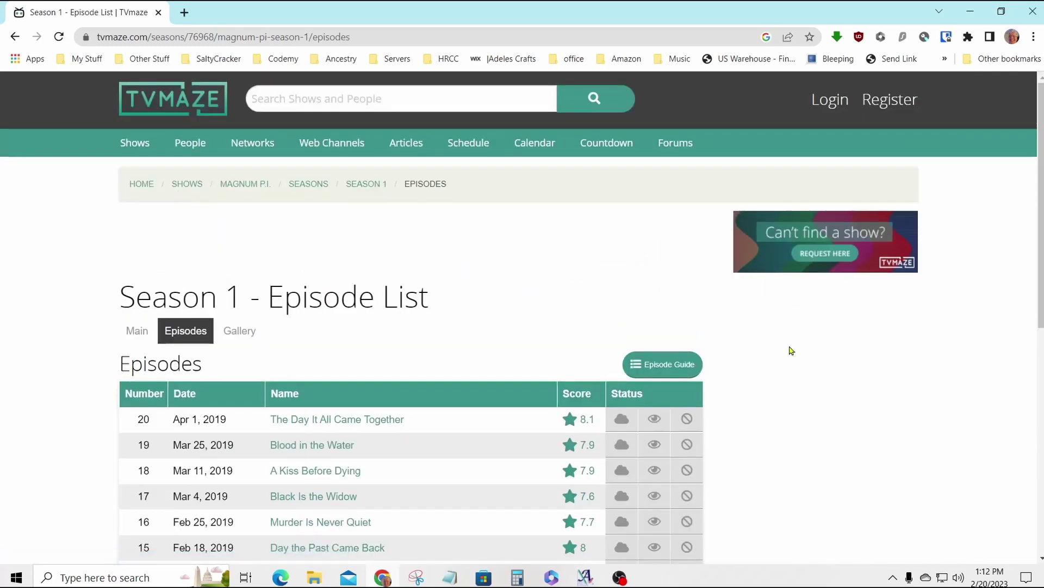
pyautogui.scroll(-6, 791, 363)
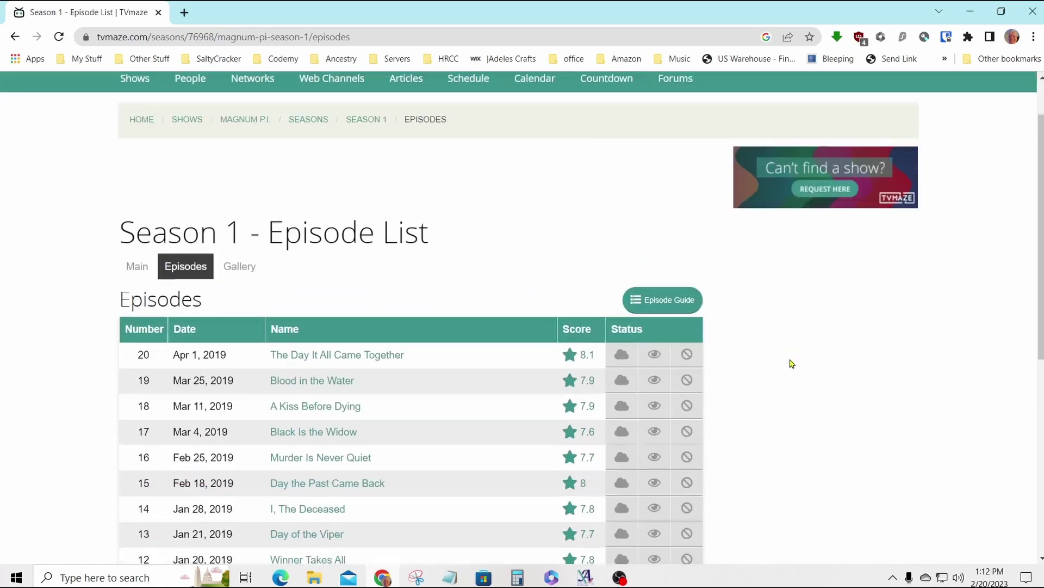
pyautogui.scroll(5, 792, 363)
pyautogui.scroll(-2, 791, 363)
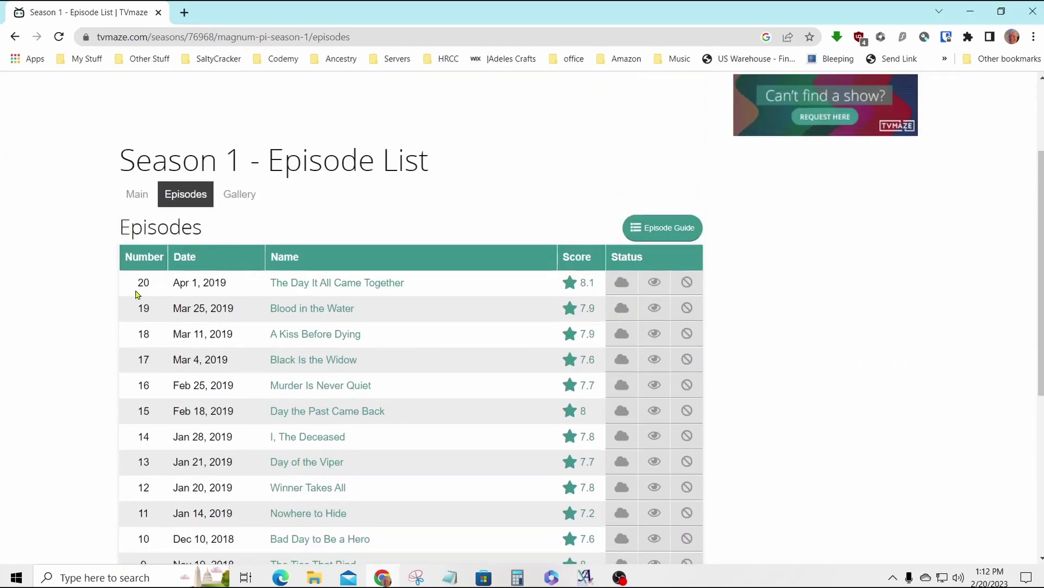
pyautogui.moveTo(139, 283); pyautogui.dragTo(560, 460)
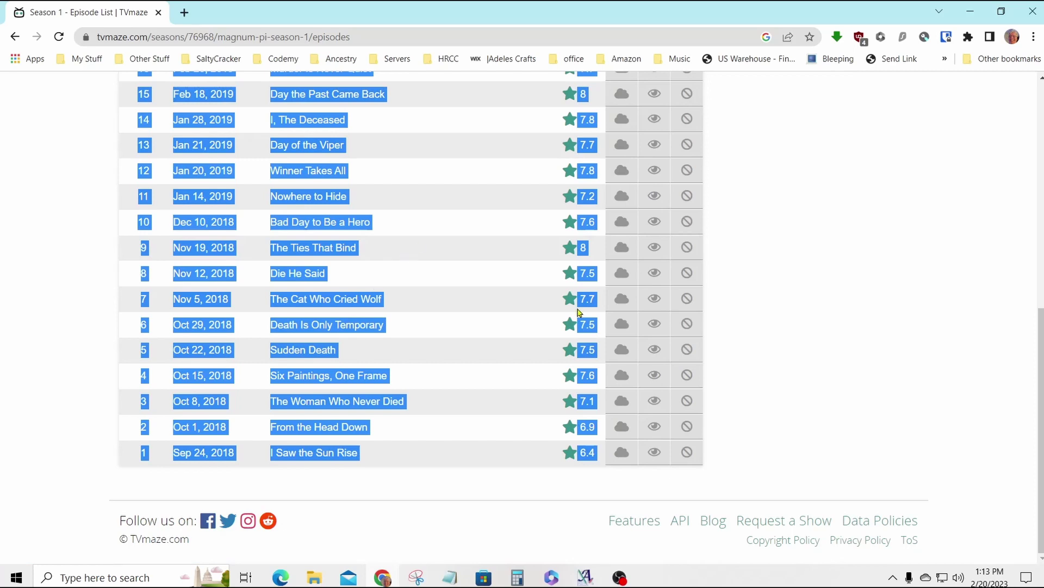
# - Switch to Advanced Renamer, search the TV Show import for "magnum" and choose Magnum P.I. (2018)
pyautogui.click(585, 577)
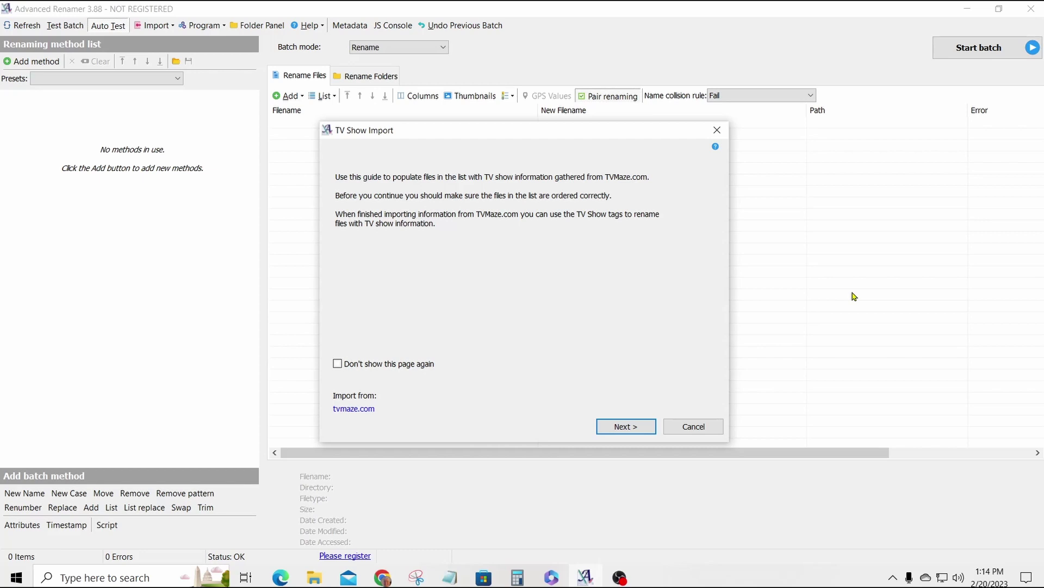
pyautogui.click(618, 432)
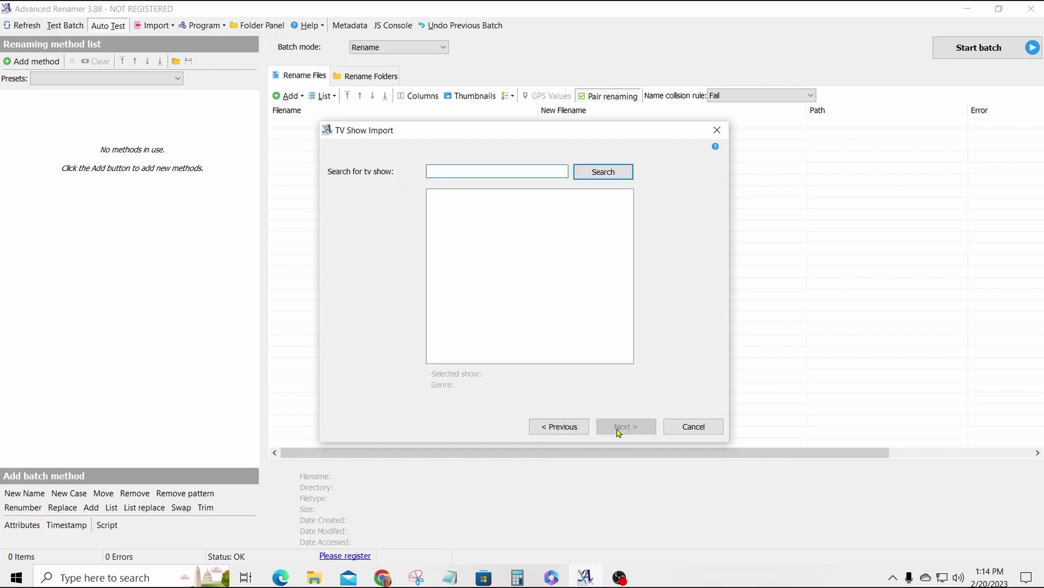
pyautogui.write('magnum')
pyautogui.click(597, 173)
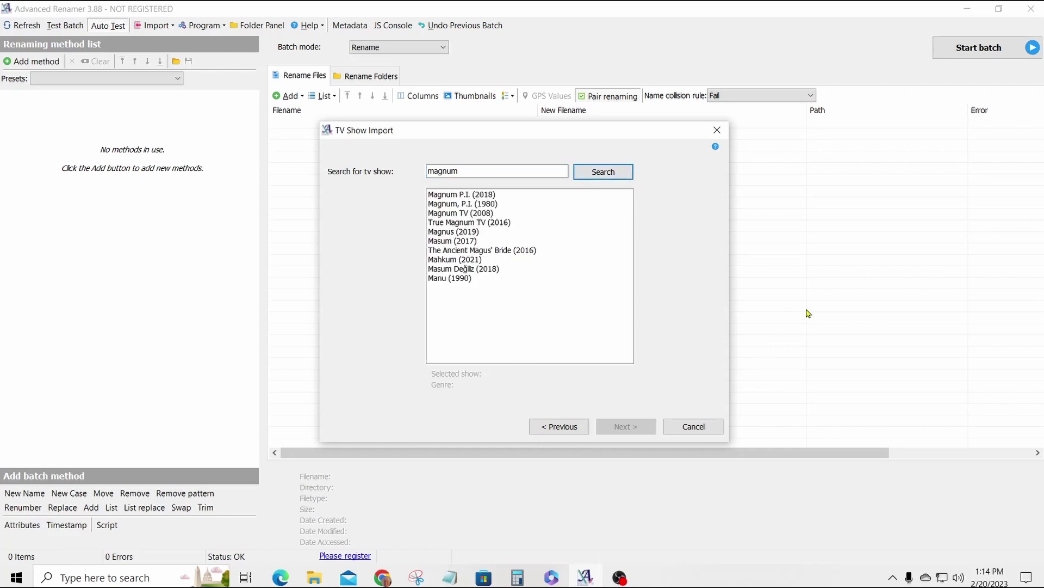
pyautogui.click(440, 195)
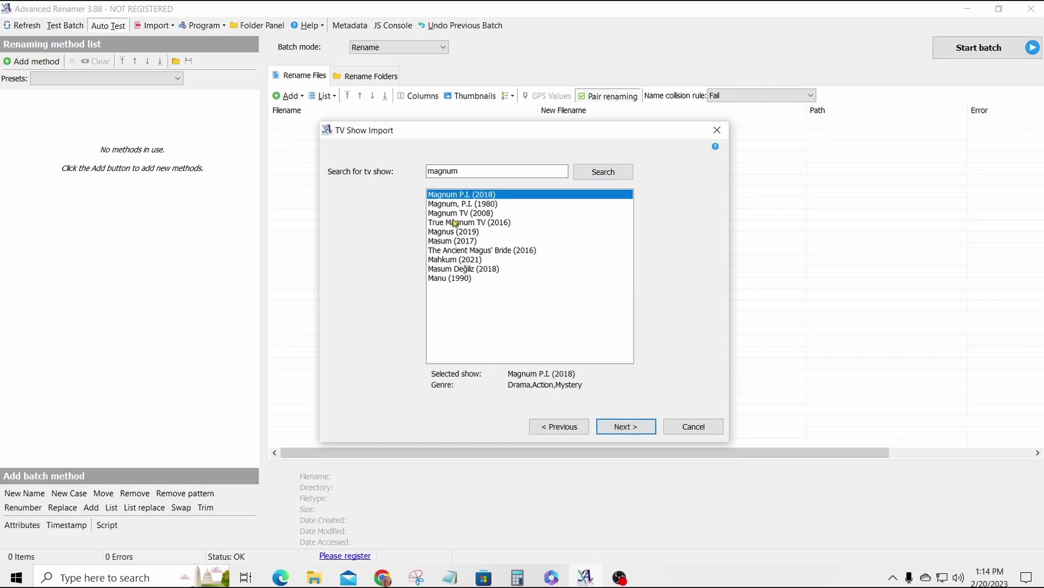
pyautogui.click(626, 427)
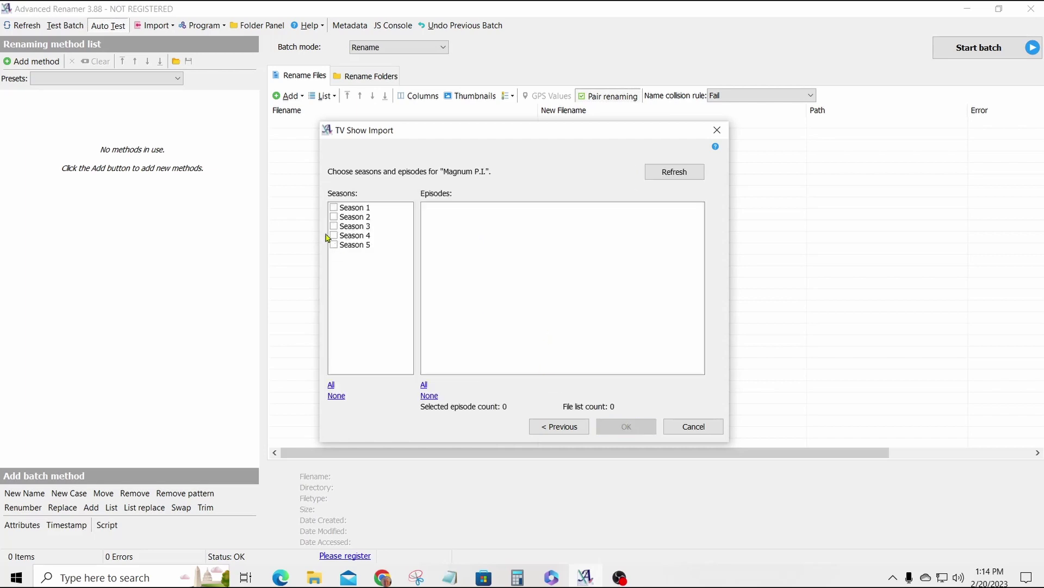
# - Include all Season 1 episodes in the TV Show import and accept the import
pyautogui.click(333, 209)
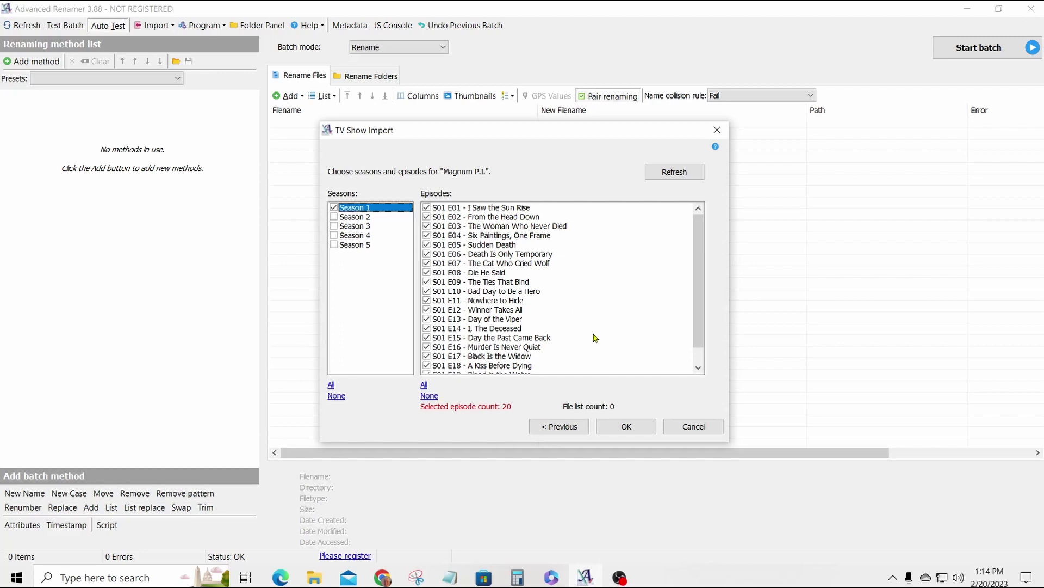
pyautogui.scroll(-1, 596, 338)
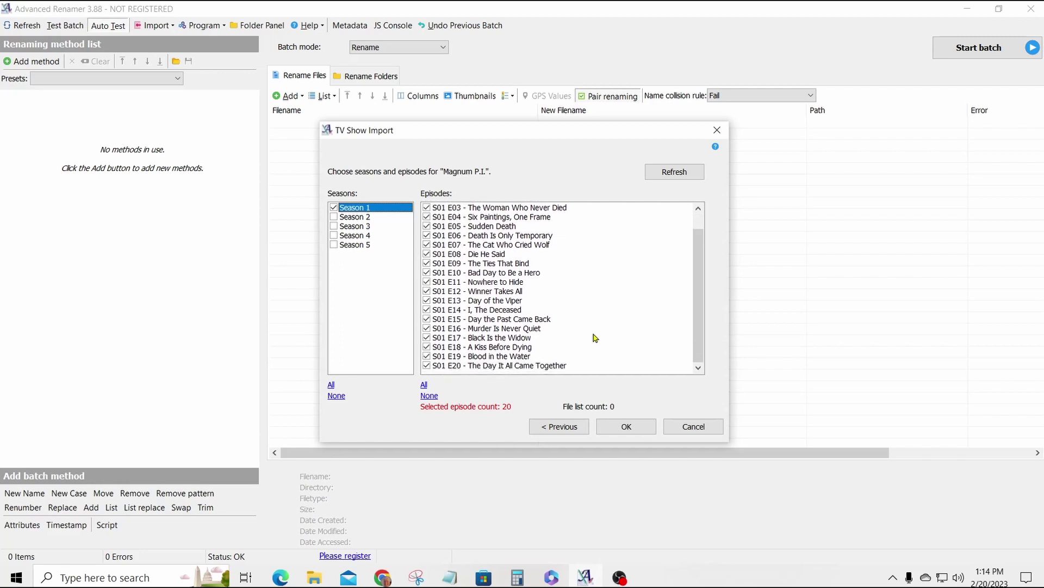
pyautogui.click(625, 427)
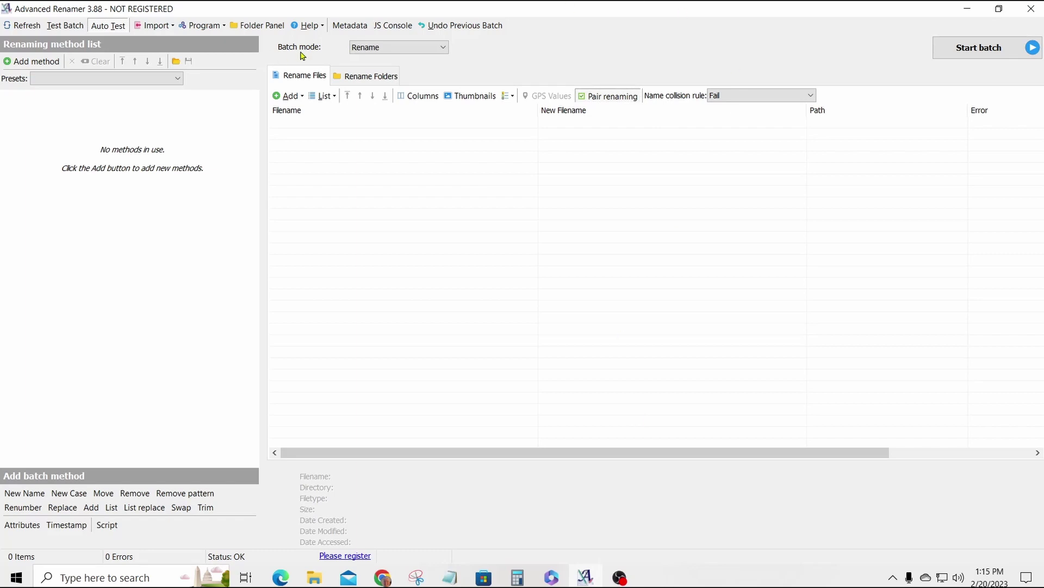
# - Open the online Getting started guide from Advanced Renamer and view its Using Advanced Renamer section
pyautogui.click(314, 27)
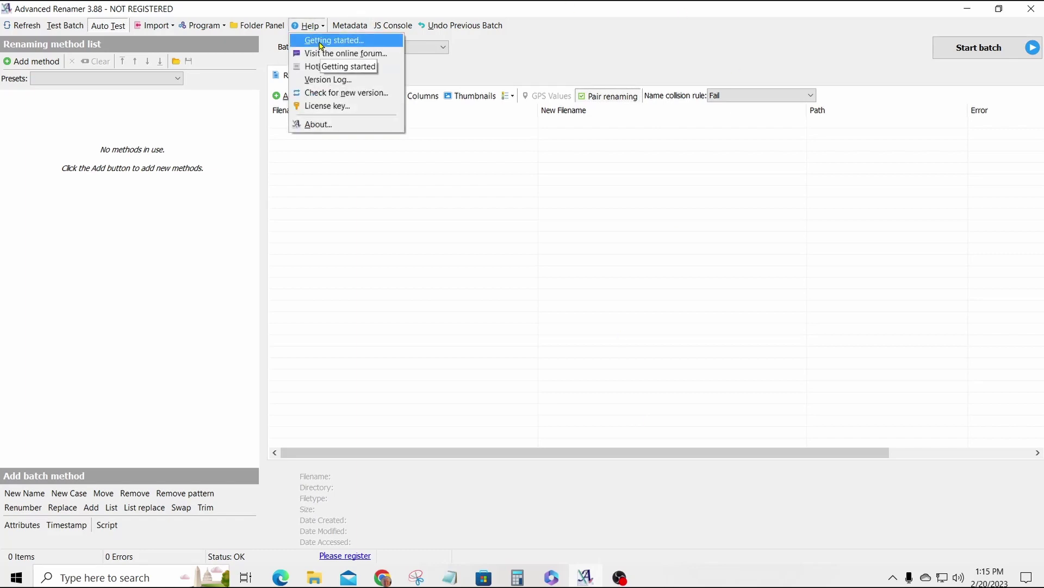
pyautogui.click(323, 43)
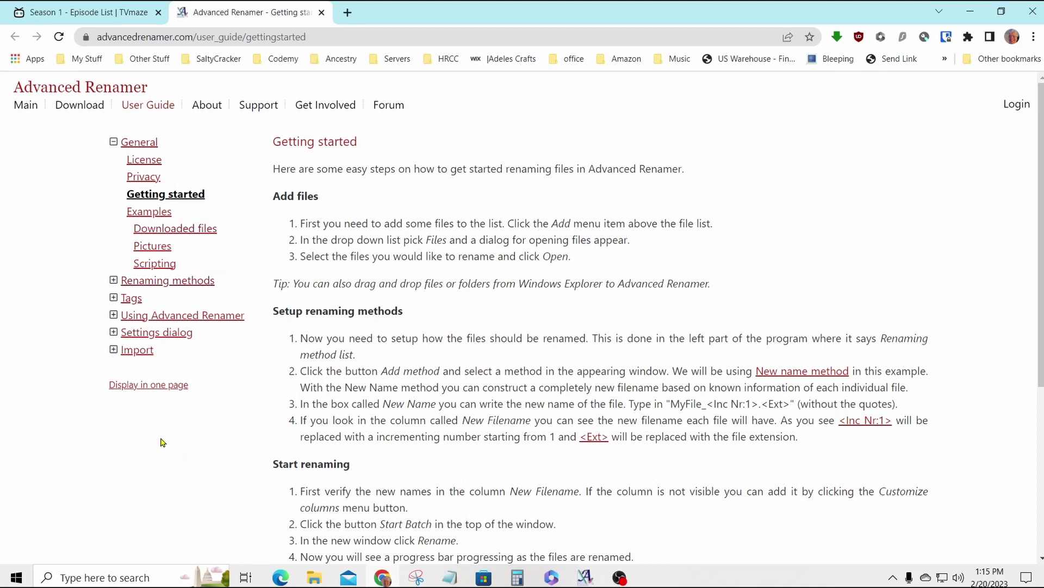
pyautogui.click(174, 317)
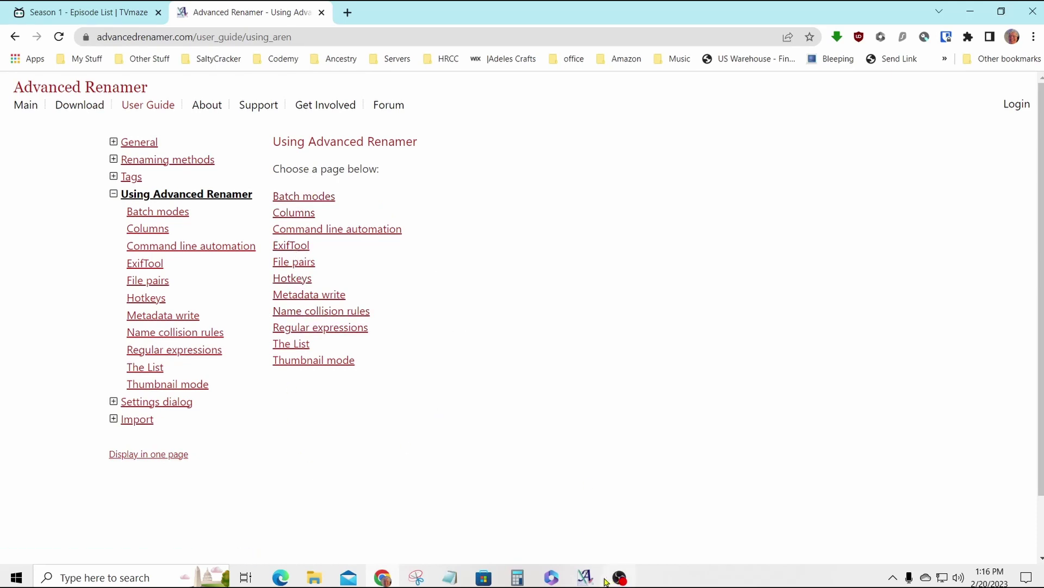
# - Return to Advanced Renamer, open its online forum and look through the list of discussion topics
pyautogui.click(585, 579)
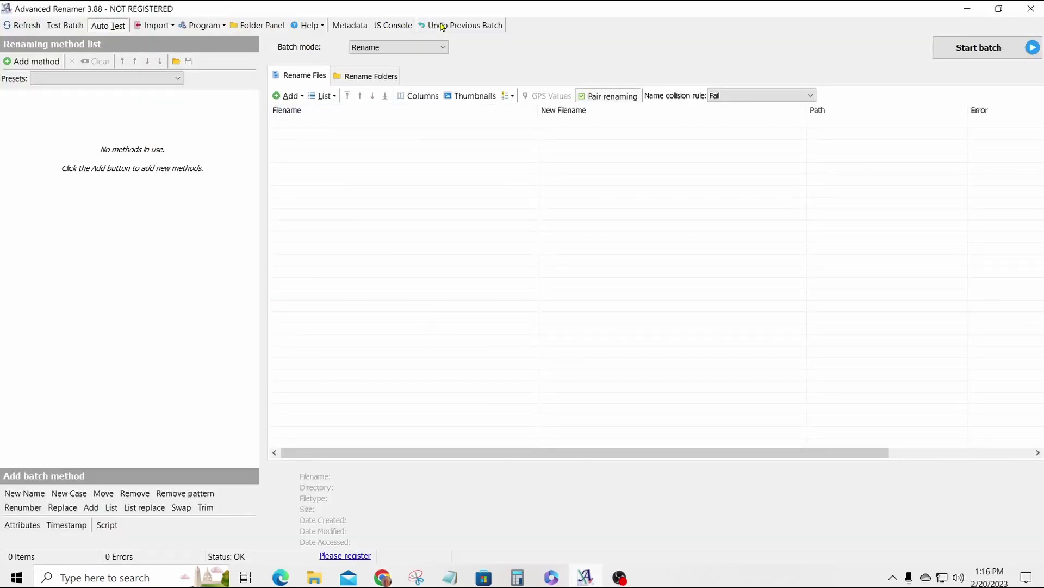
pyautogui.click(319, 26)
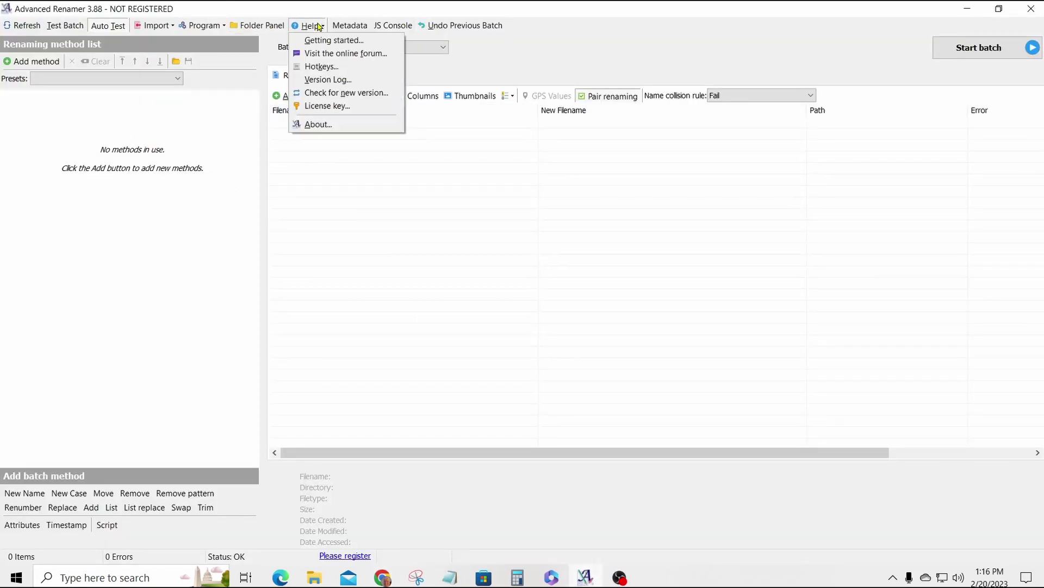
pyautogui.click(319, 52)
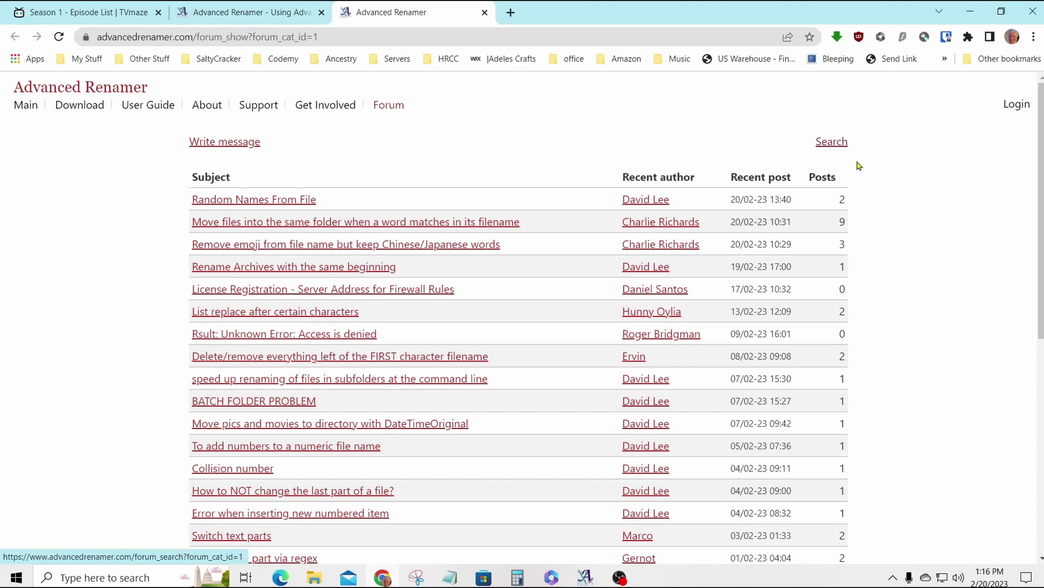
pyautogui.scroll(-7, 925, 256)
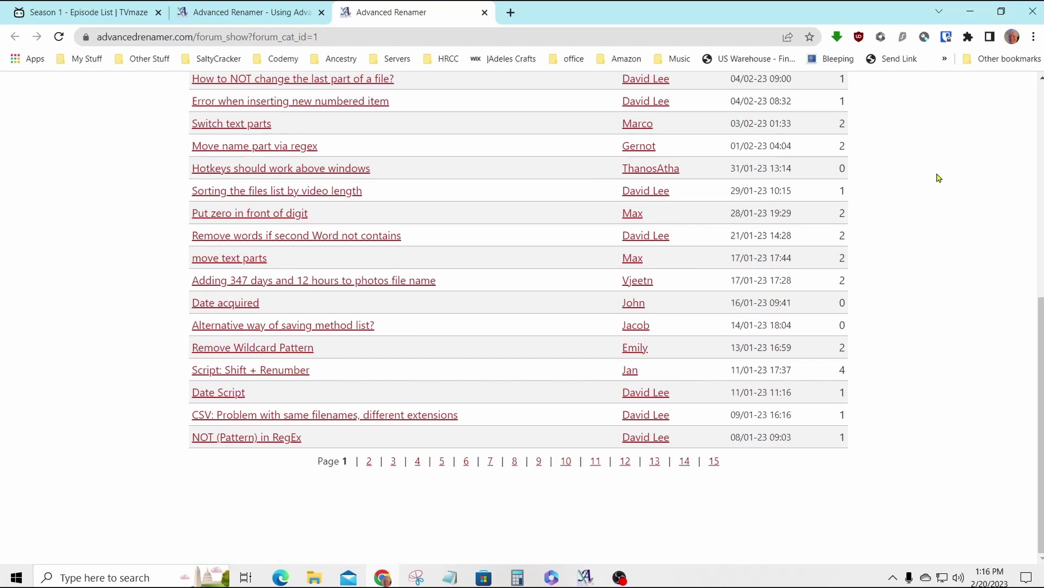
pyautogui.scroll(7, 954, 210)
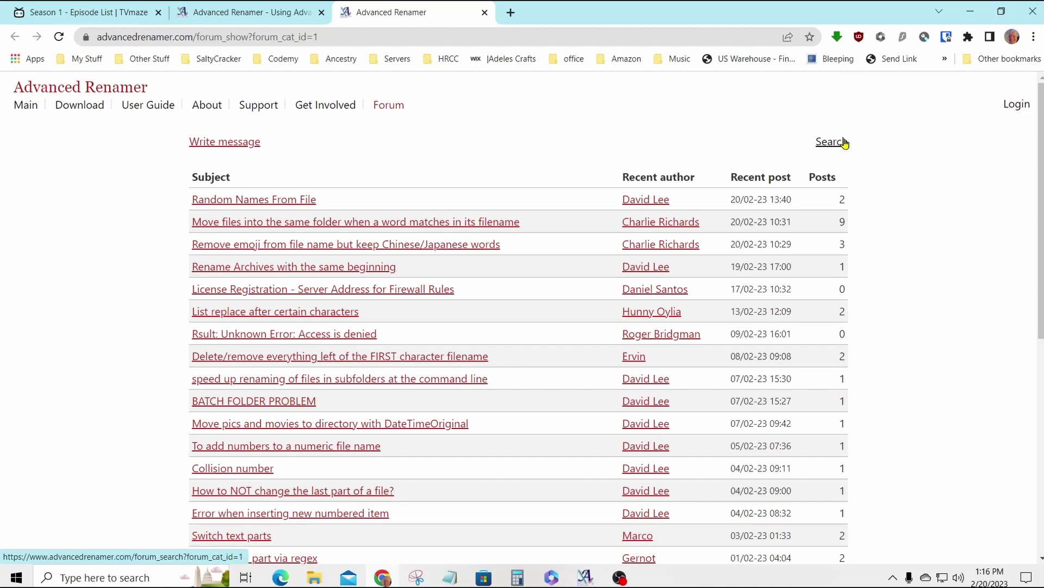
# - Switch back to Advanced Renamer, look at the Season 1 files in the folder panel and hide it again
pyautogui.click(585, 577)
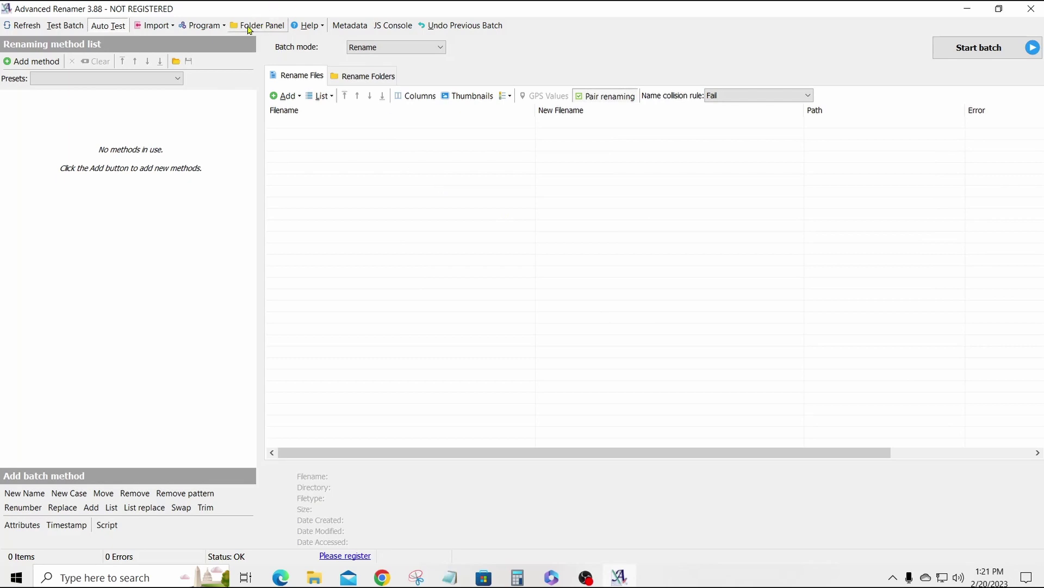
pyautogui.click(249, 27)
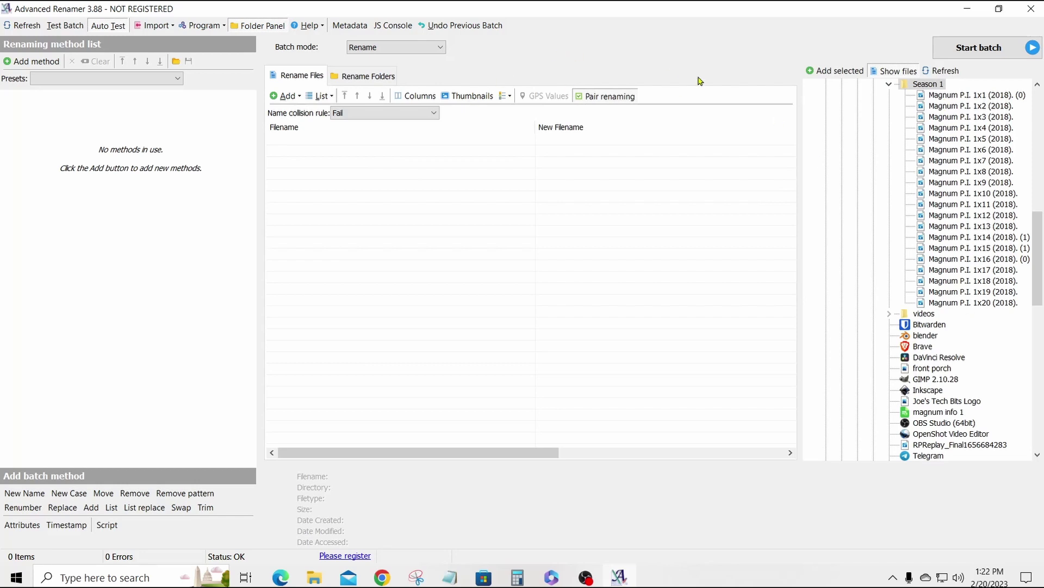
pyautogui.click(252, 25)
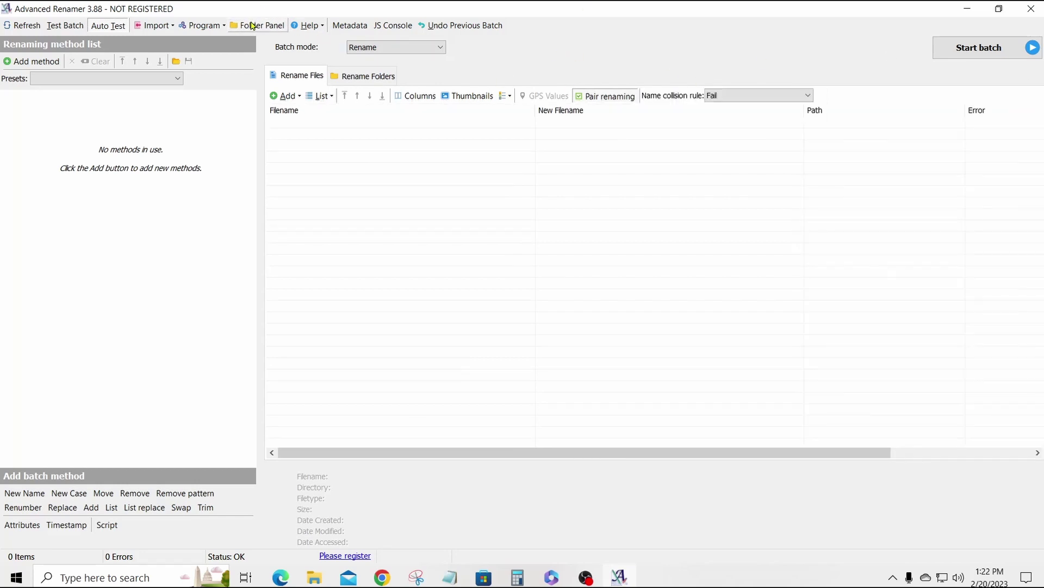
# - Add all the Magnum P.I. files, 1x1 through 1x20, from the desktop Season 1 folder to the rename list
pyautogui.click(287, 96)
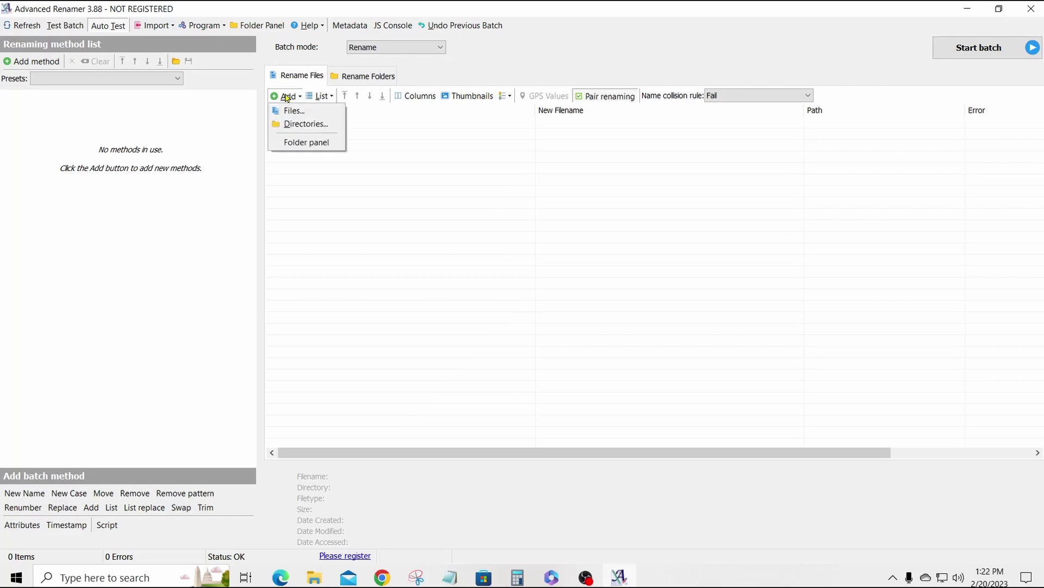
pyautogui.click(288, 112)
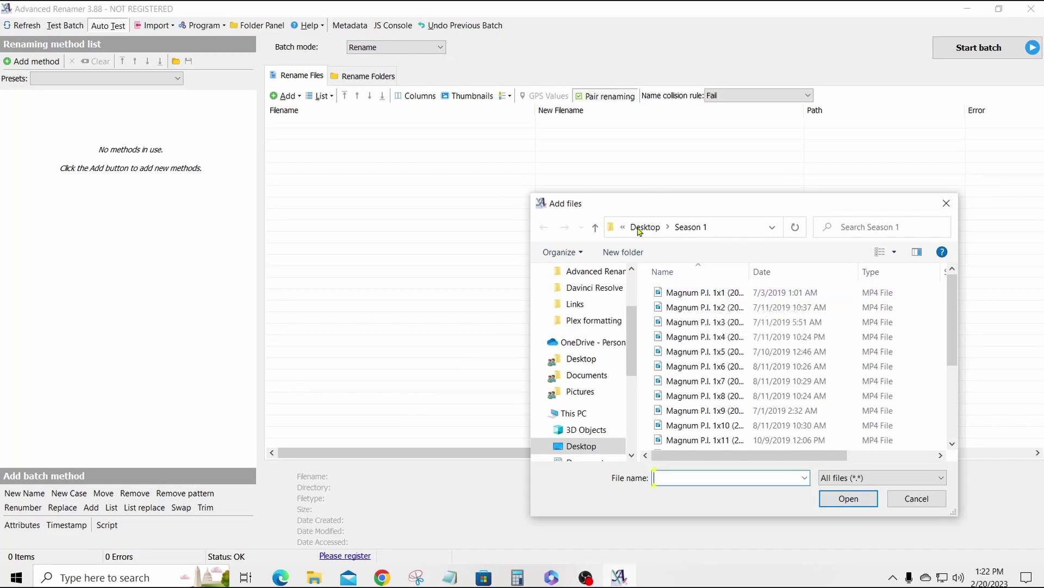
pyautogui.click(687, 293)
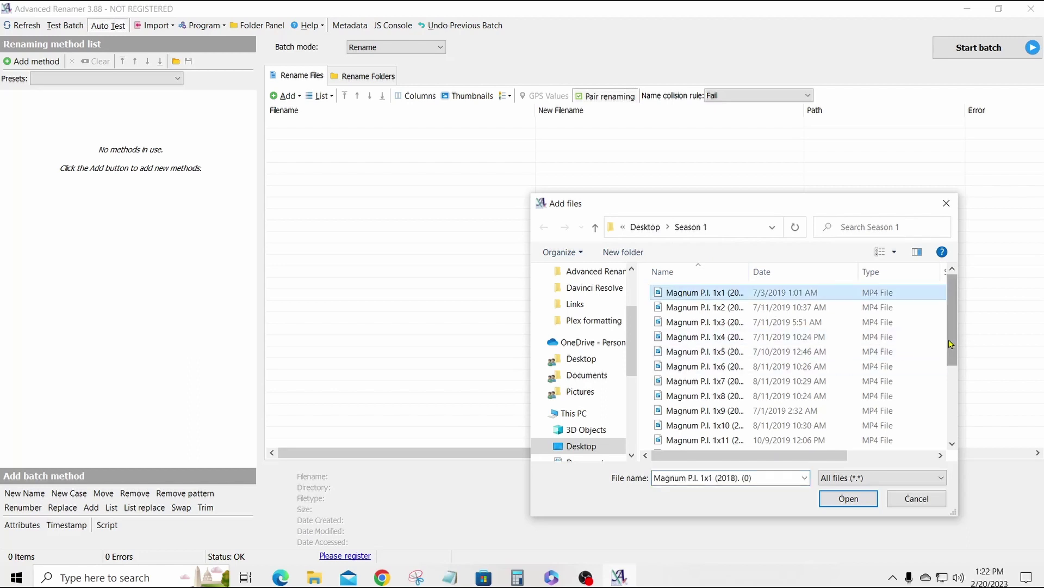
pyautogui.moveTo(950, 344); pyautogui.dragTo(949, 413)
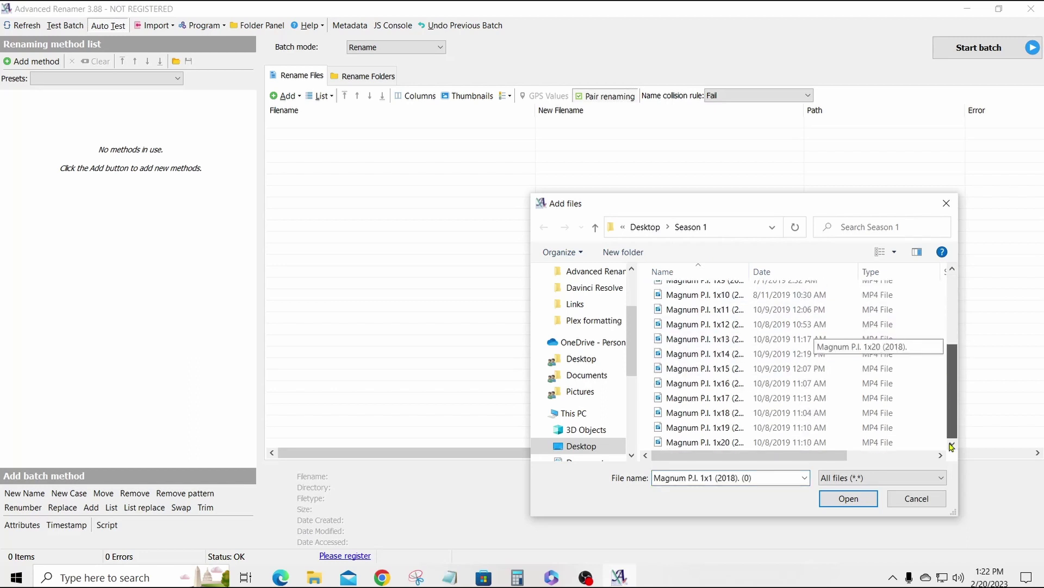
pyautogui.keyDown('shift'); pyautogui.click(687, 443); pyautogui.keyUp('shift')
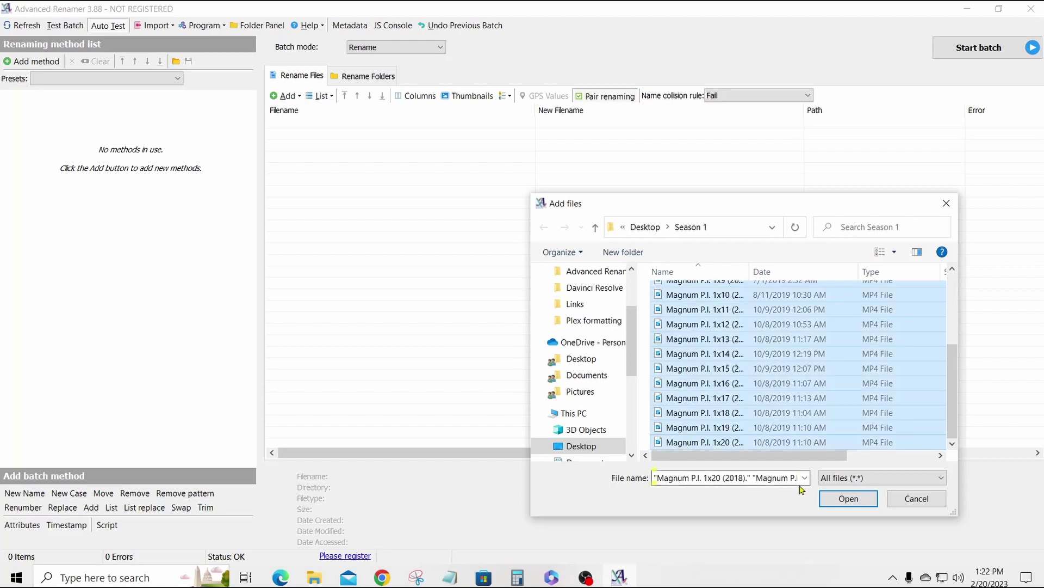
pyautogui.click(843, 499)
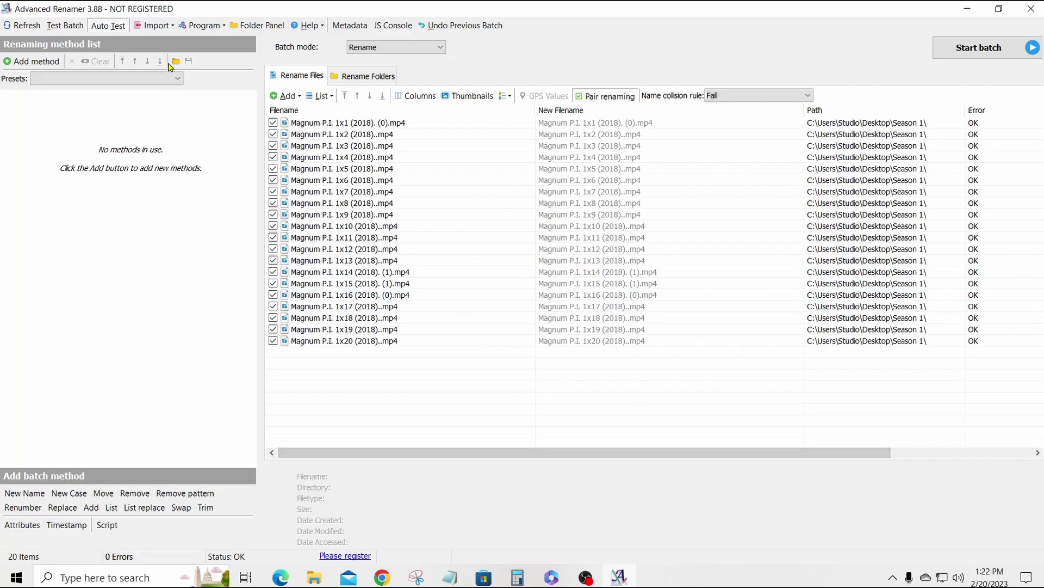
# - Start a TV Show import from TVMaze and search for the show magnum
pyautogui.click(172, 27)
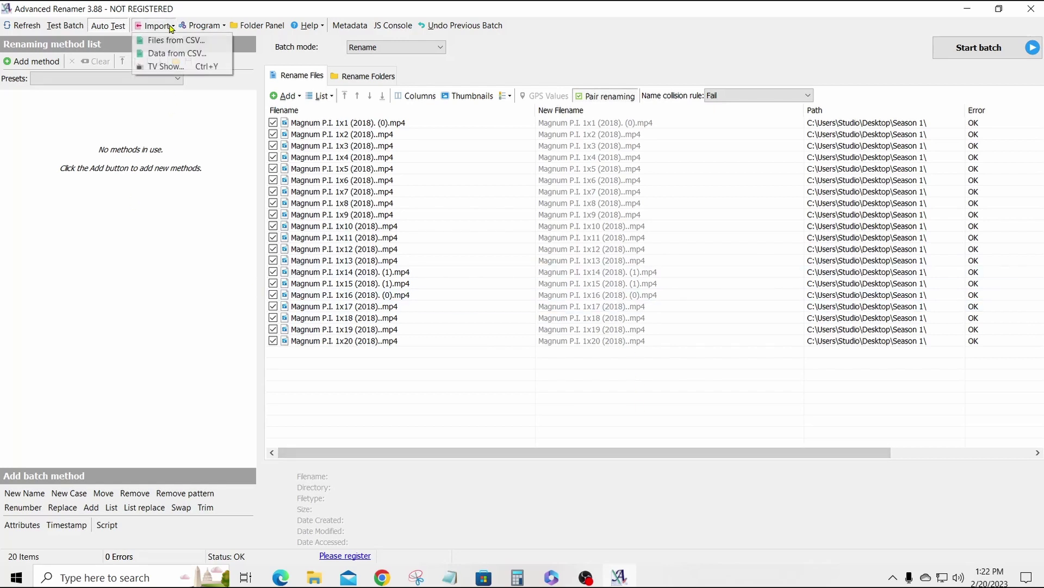
pyautogui.click(166, 66)
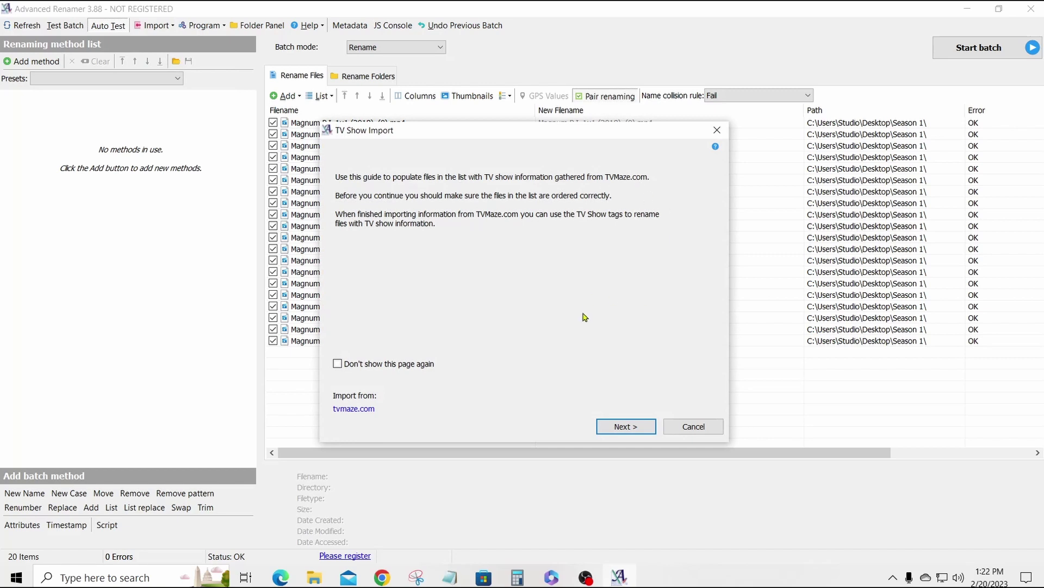
pyautogui.click(637, 429)
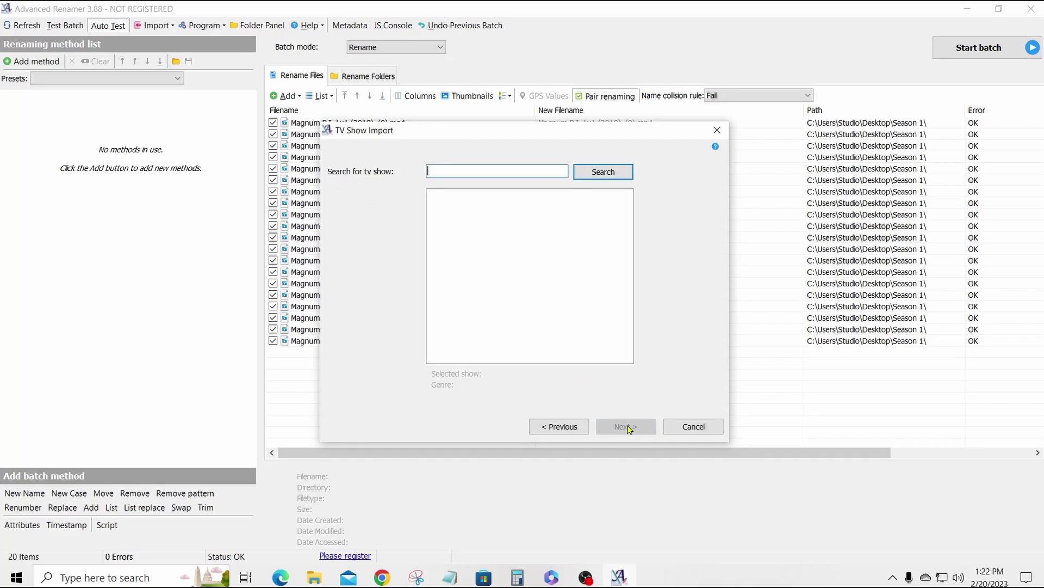
pyautogui.write('magnum')
pyautogui.press('Return')
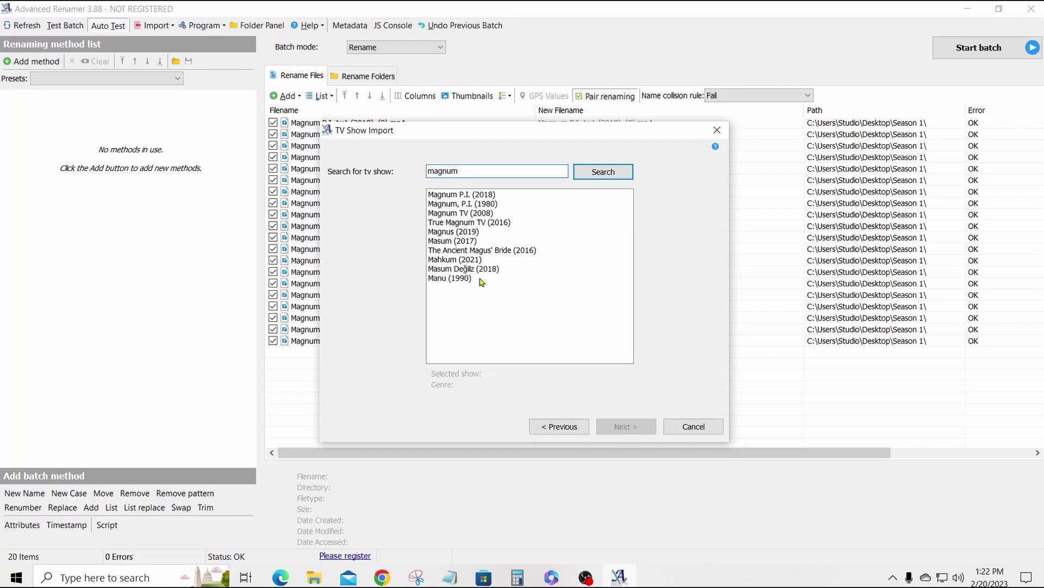
# - Choose Magnum P.I. (2018) and import all Season 1 episodes for the listed files
pyautogui.click(444, 195)
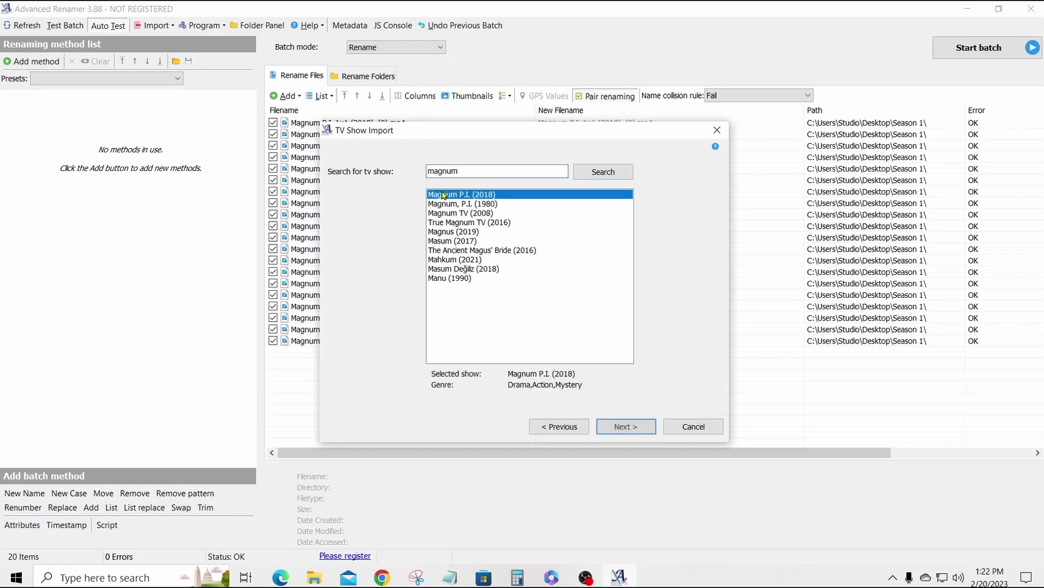
pyautogui.click(626, 428)
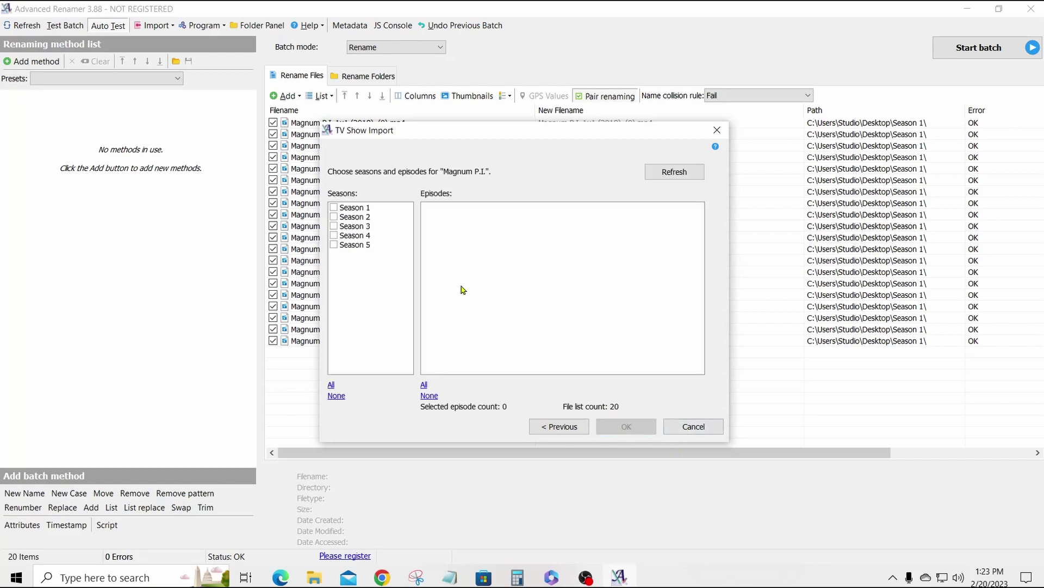
pyautogui.click(333, 207)
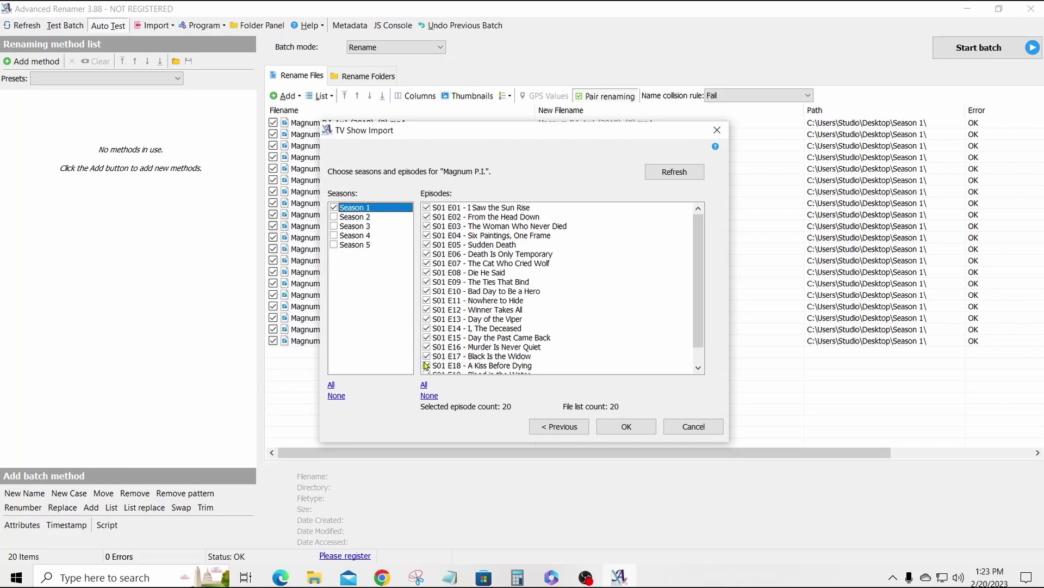
pyautogui.click(625, 428)
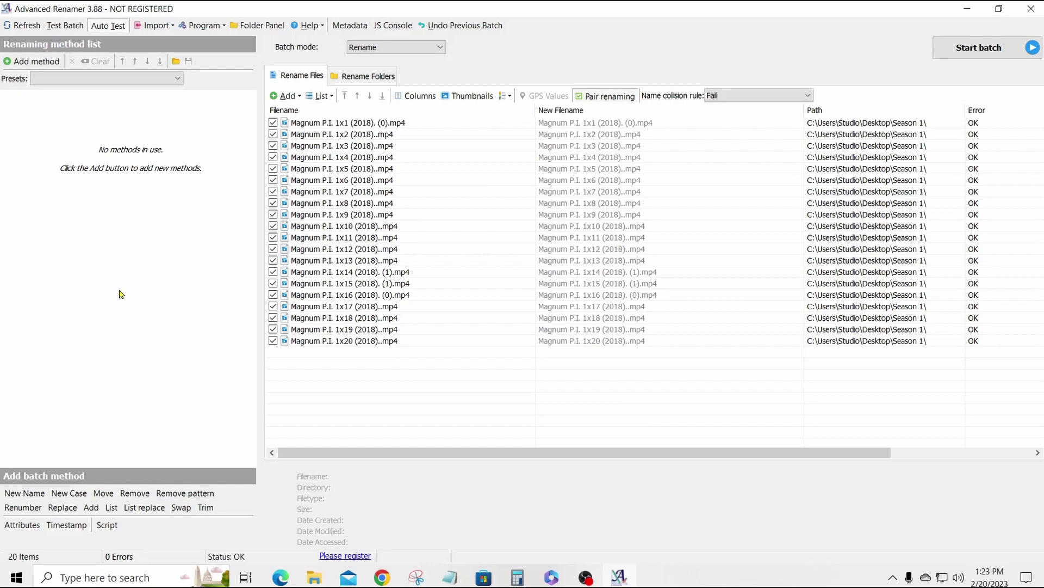
# - Add a New Name method and look through its tag categories back to Advanced Tags, returning to the TV Show tags
pyautogui.click(28, 61)
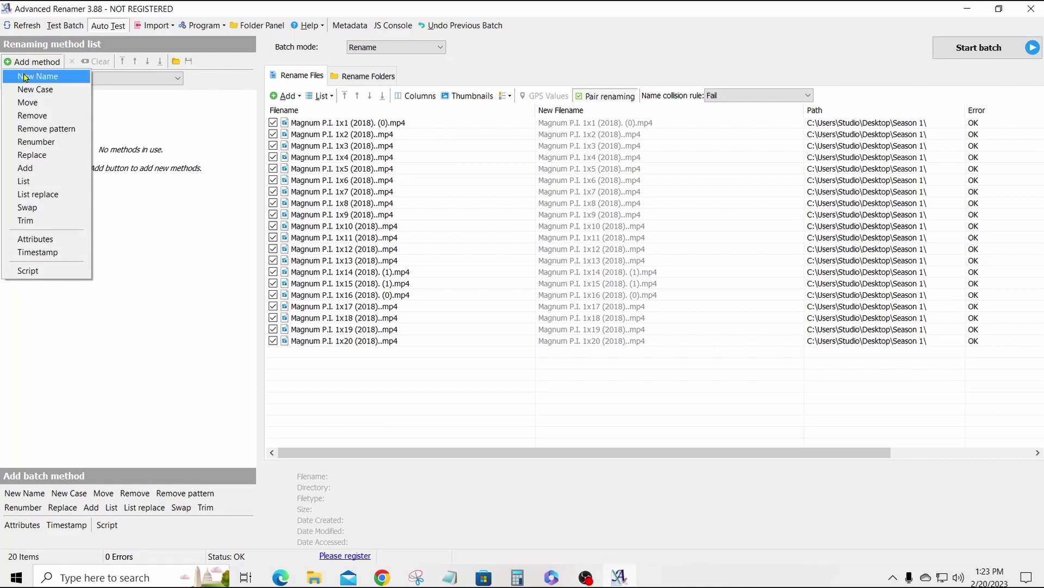
pyautogui.click(25, 77)
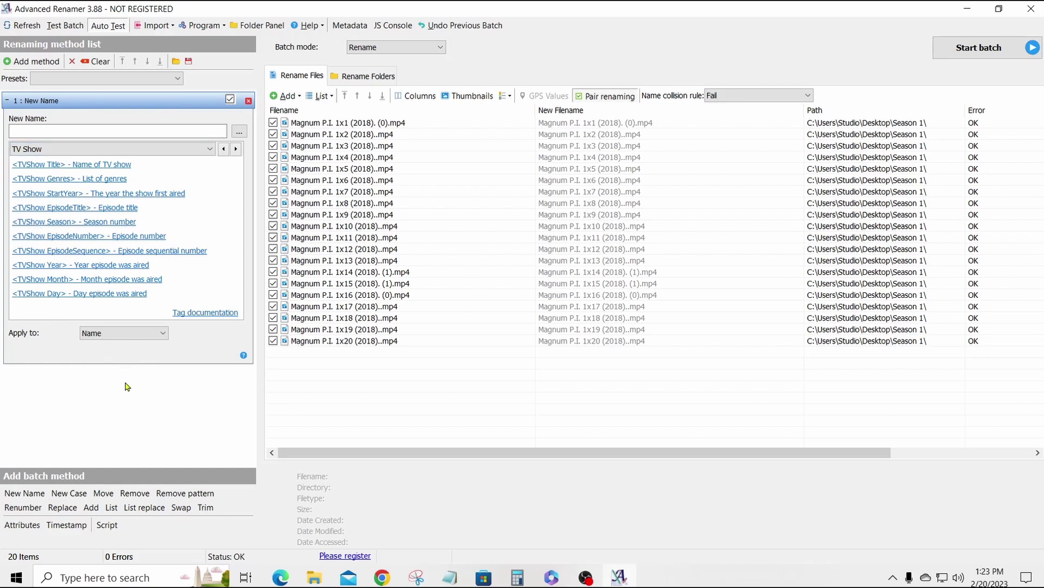
pyautogui.click(224, 149)
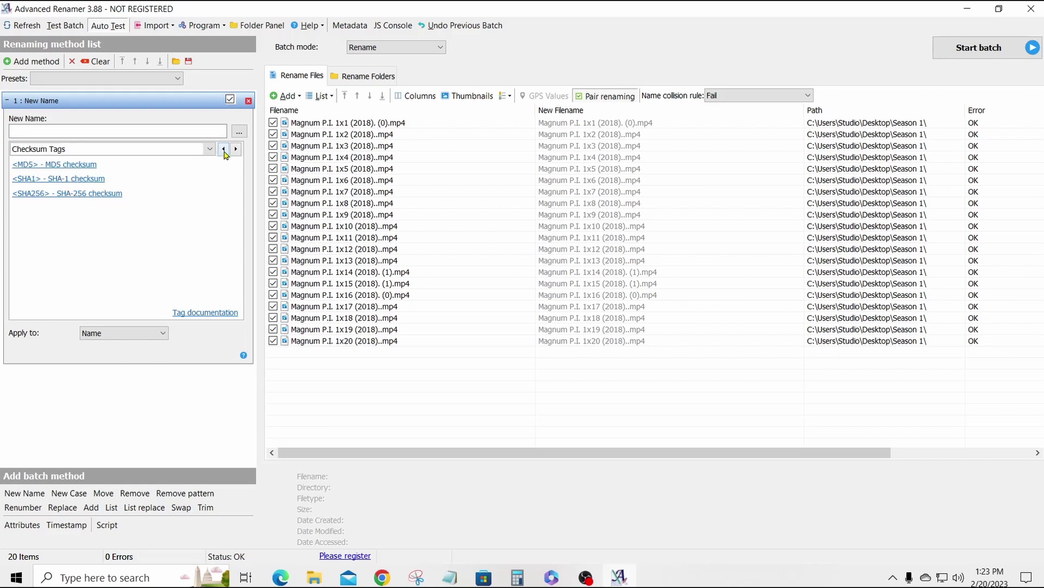
pyautogui.click(224, 149)
pyautogui.click(224, 149)
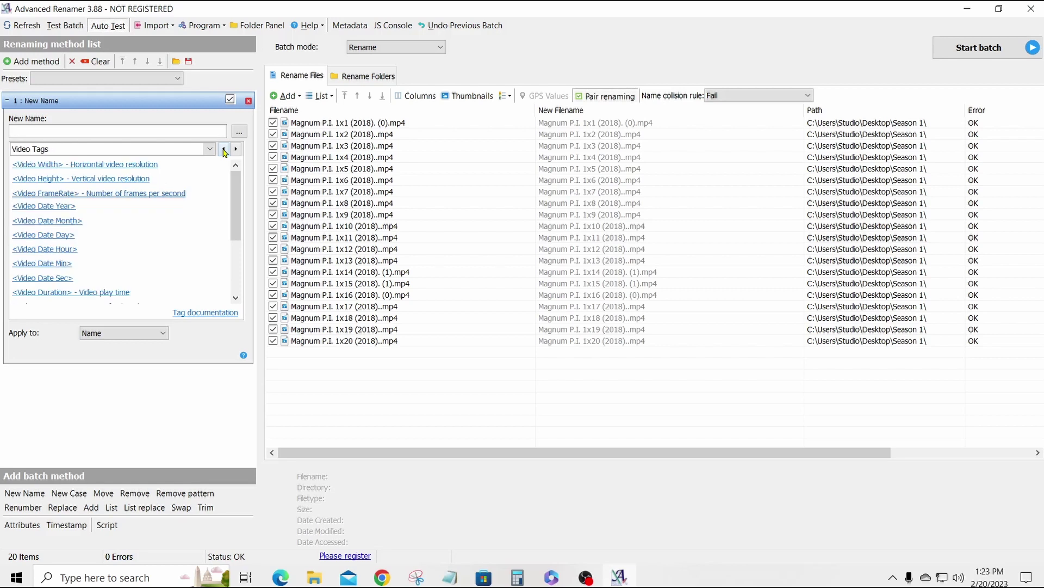
pyautogui.click(223, 149)
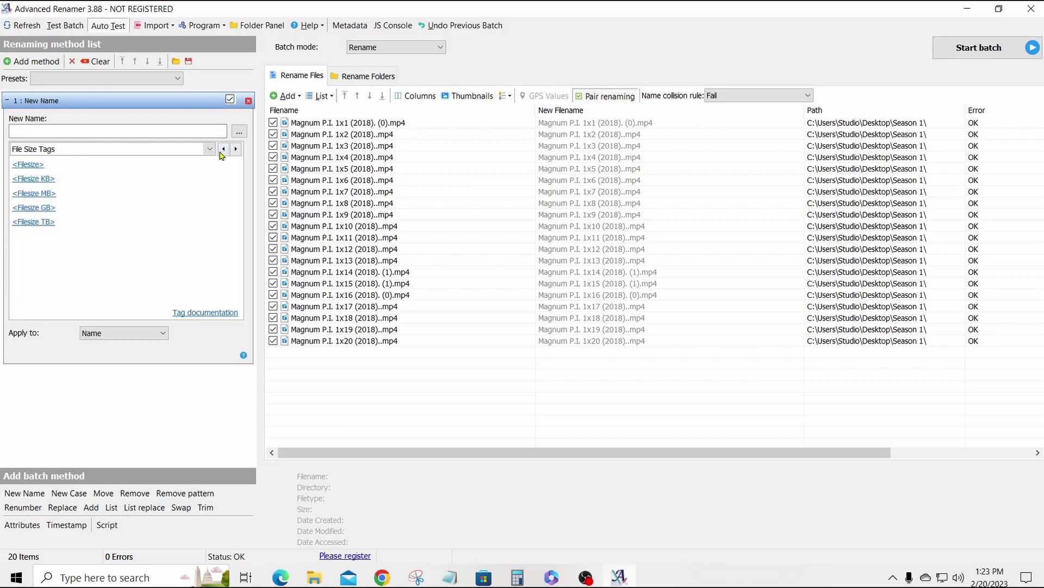
pyautogui.click(224, 149)
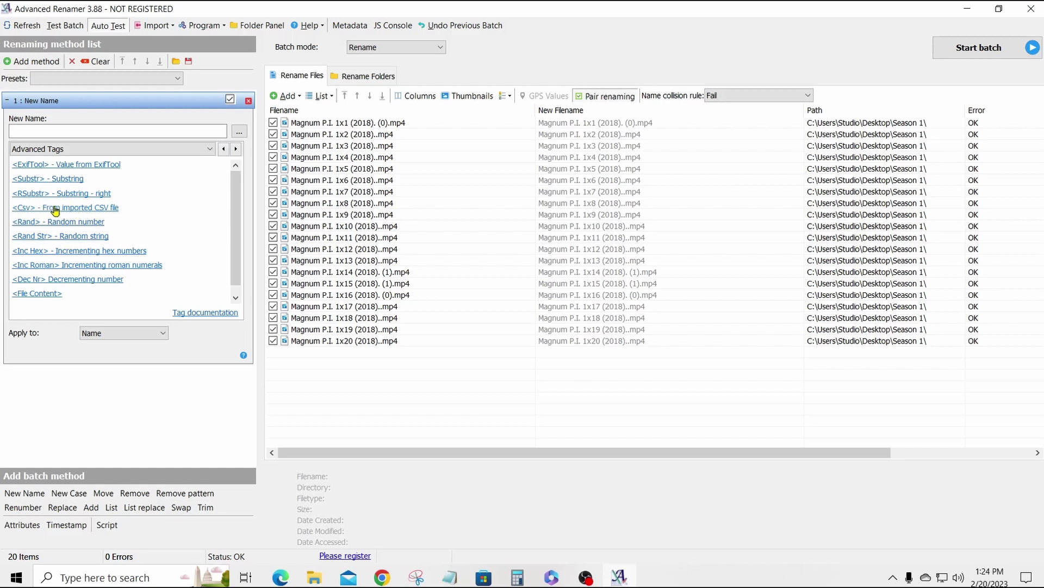
pyautogui.click(235, 149)
pyautogui.click(236, 150)
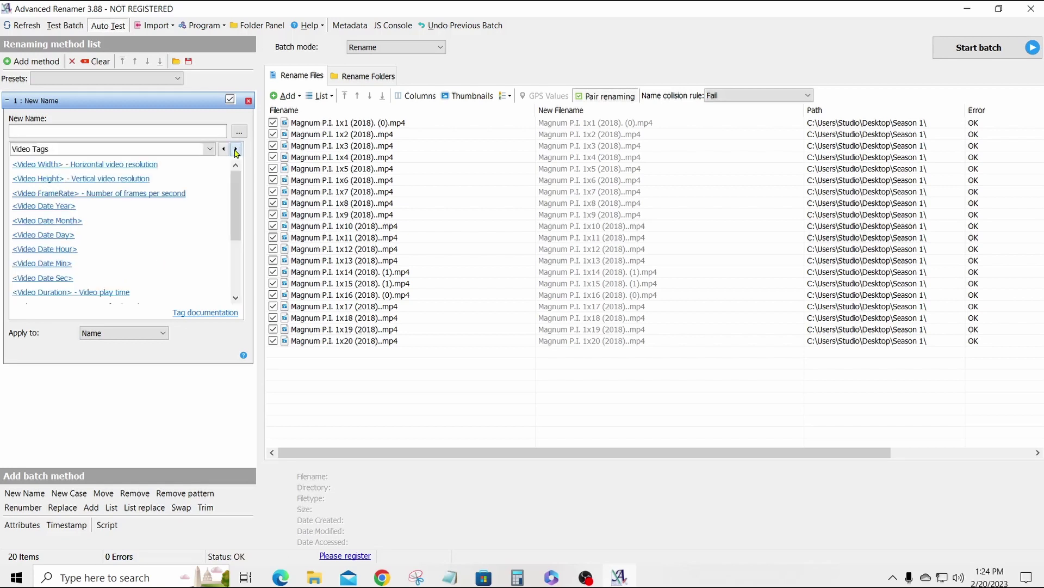
pyautogui.click(236, 150)
pyautogui.click(236, 149)
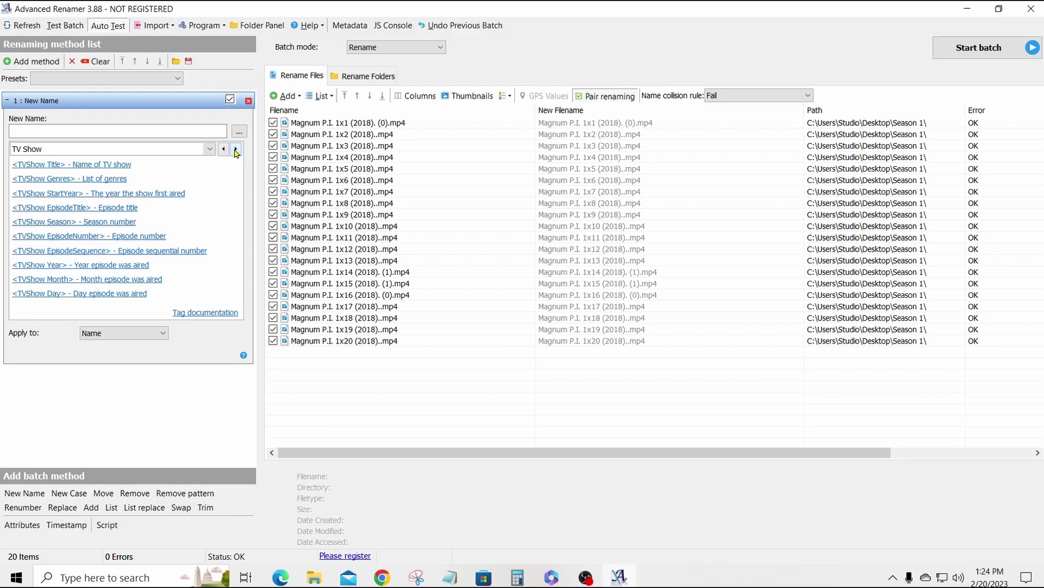
# - Insert the TVShow Title tag as the new name and check the full error text for the files
pyautogui.click(62, 166)
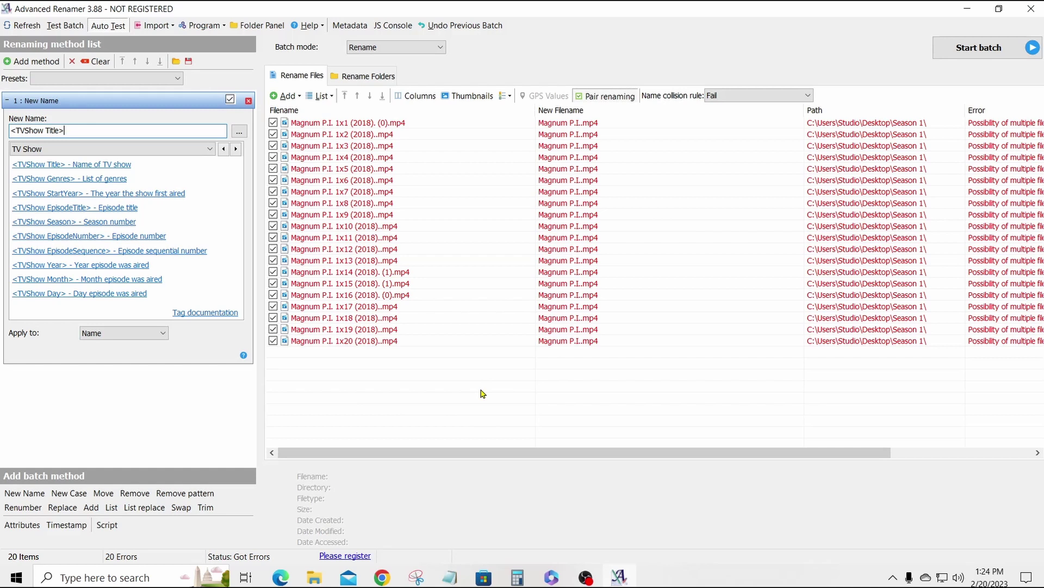
pyautogui.click(1014, 452)
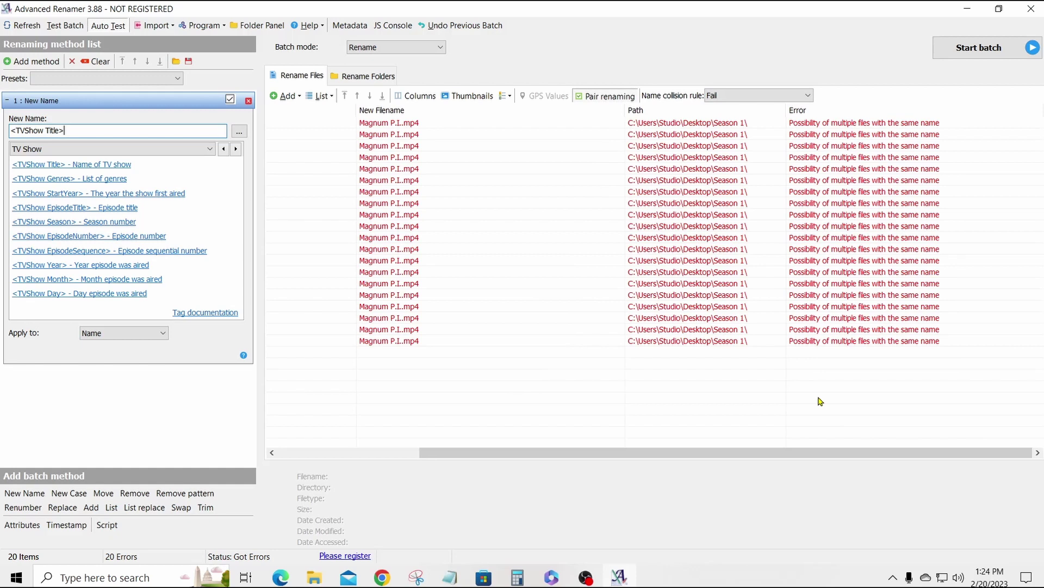
pyautogui.click(317, 453)
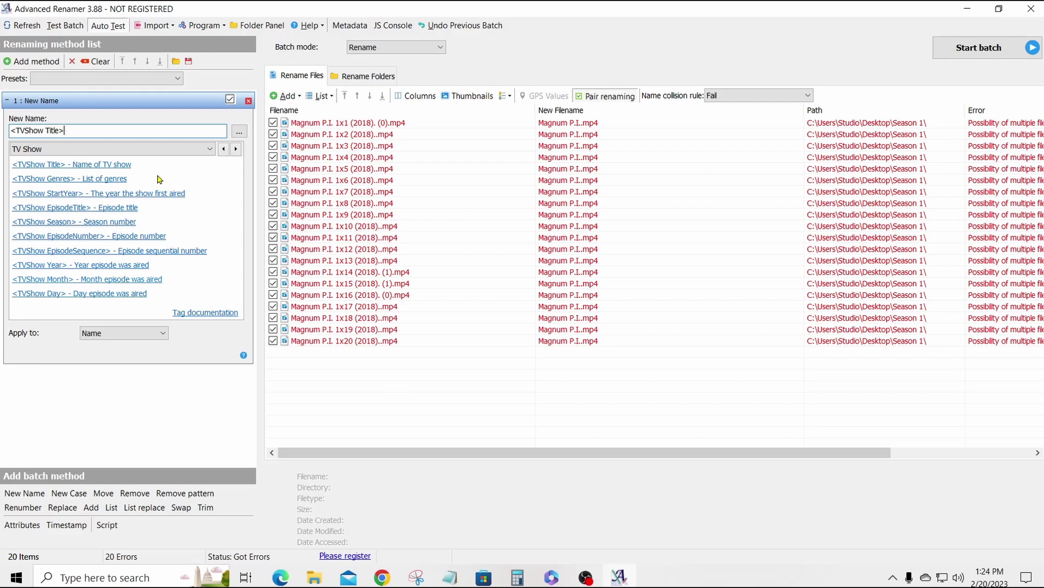
# - Append the TVShow StartYear tag in parentheses to the new name, with a space before and after the parentheses
pyautogui.click(133, 197)
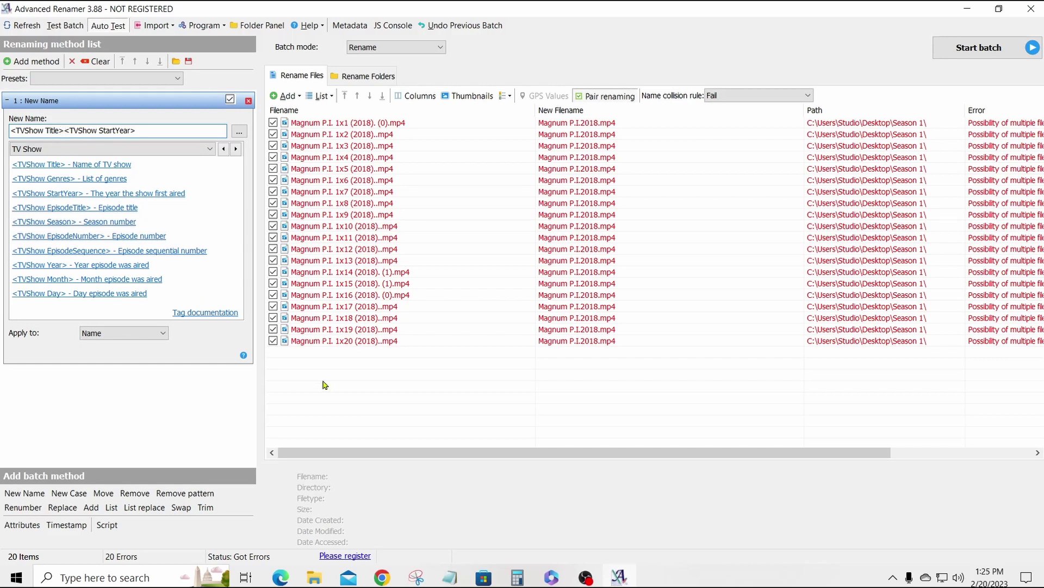
pyautogui.write('(')
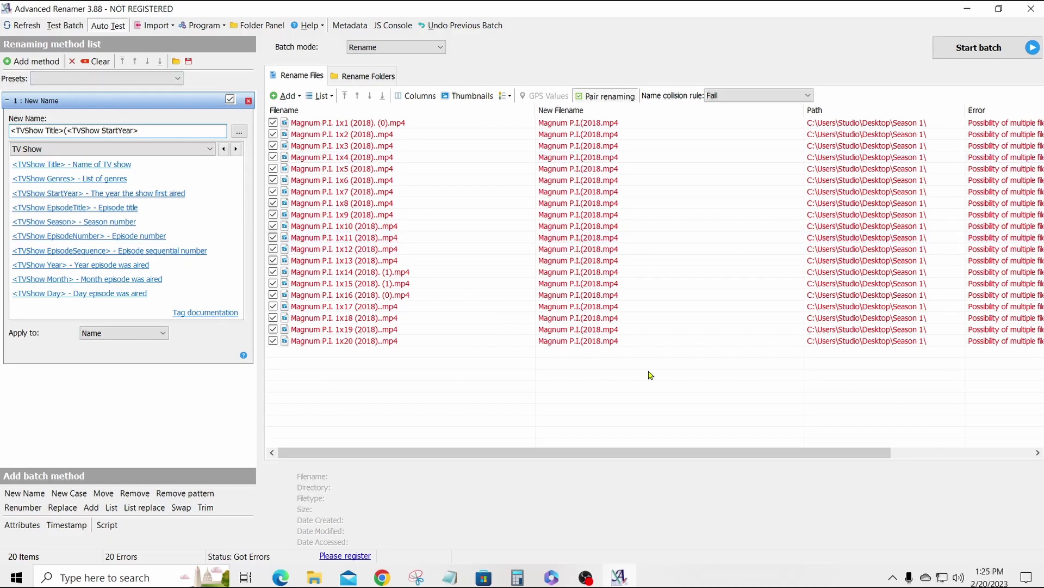
pyautogui.write(')')
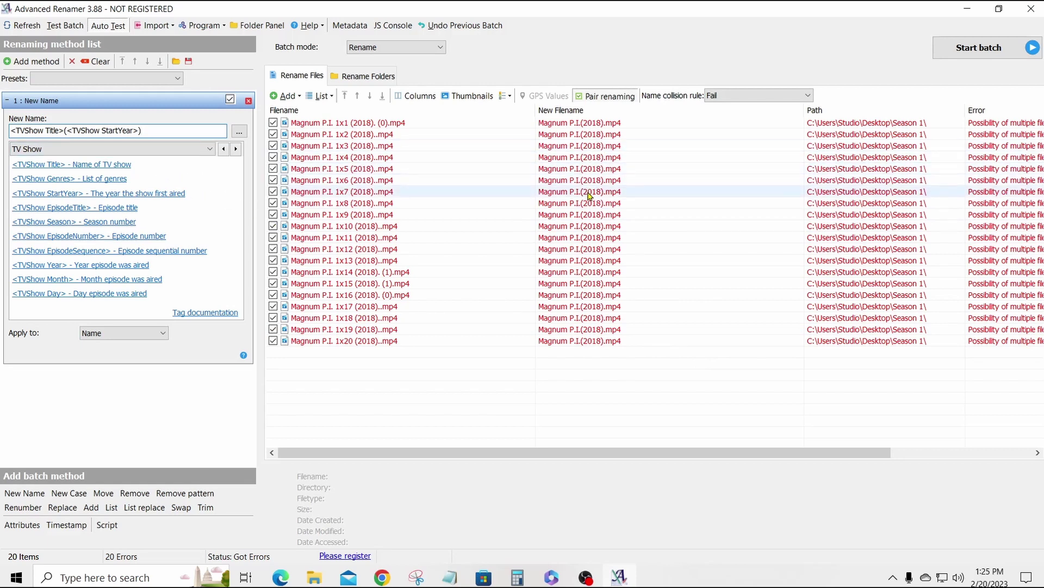
pyautogui.click(63, 130)
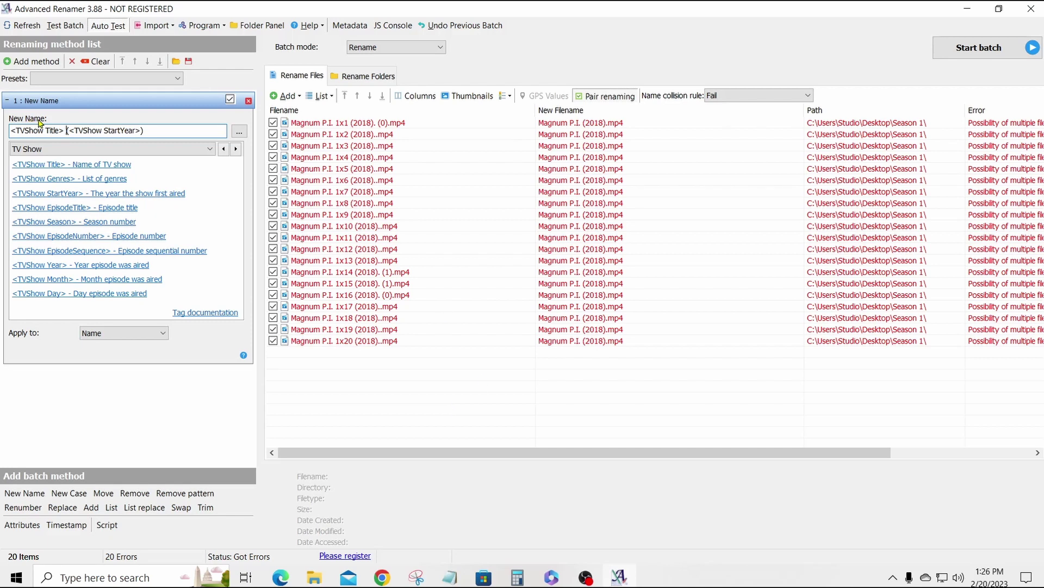
pyautogui.click(65, 130)
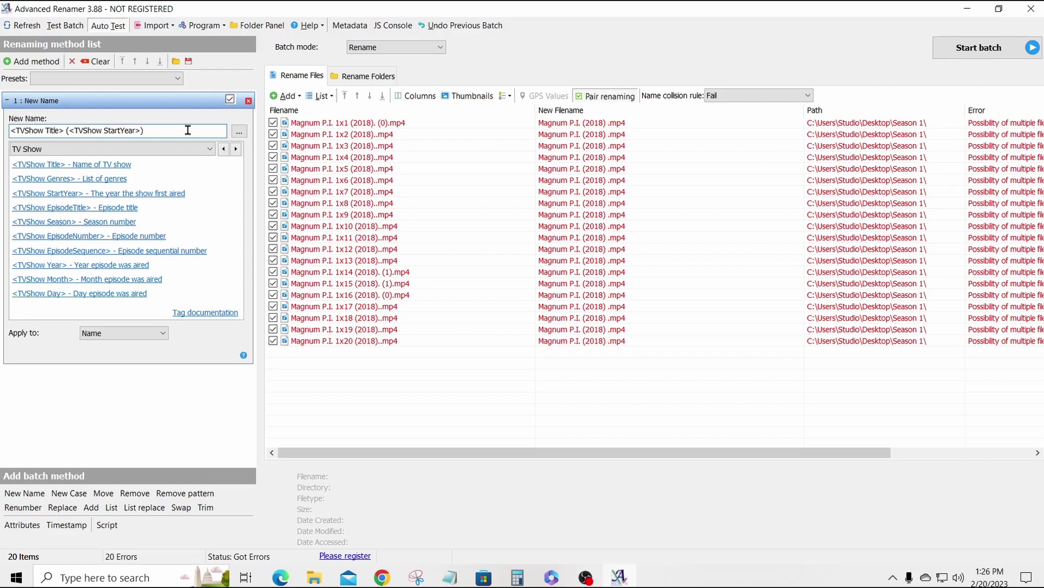
# - Append S with the TVShow Season tag and E with the TVShow EpisodeNumber tag to the new name, followed by a space
pyautogui.click(85, 222)
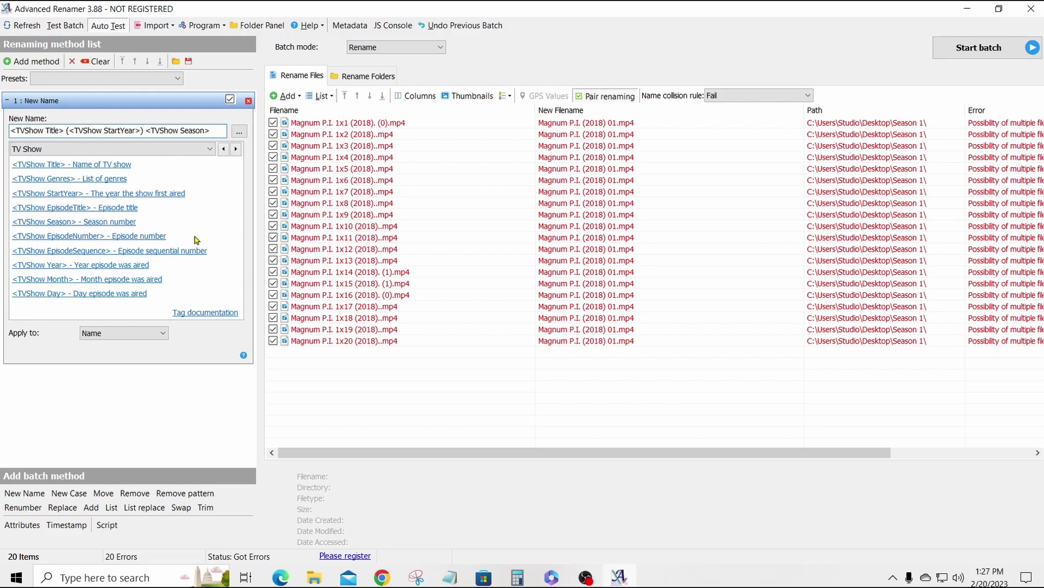
pyautogui.write('S')
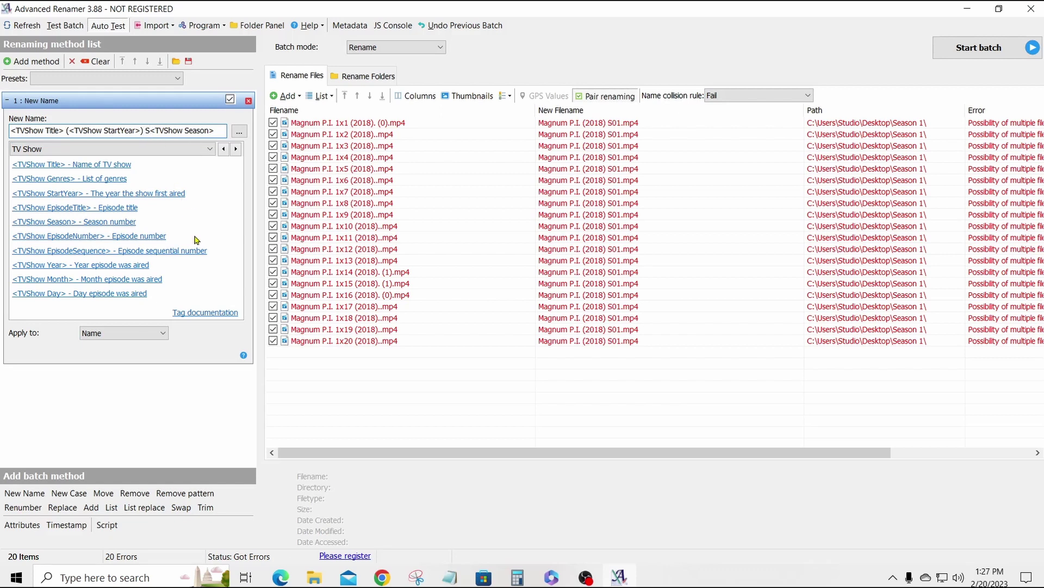
pyautogui.click(221, 132)
pyautogui.write('E')
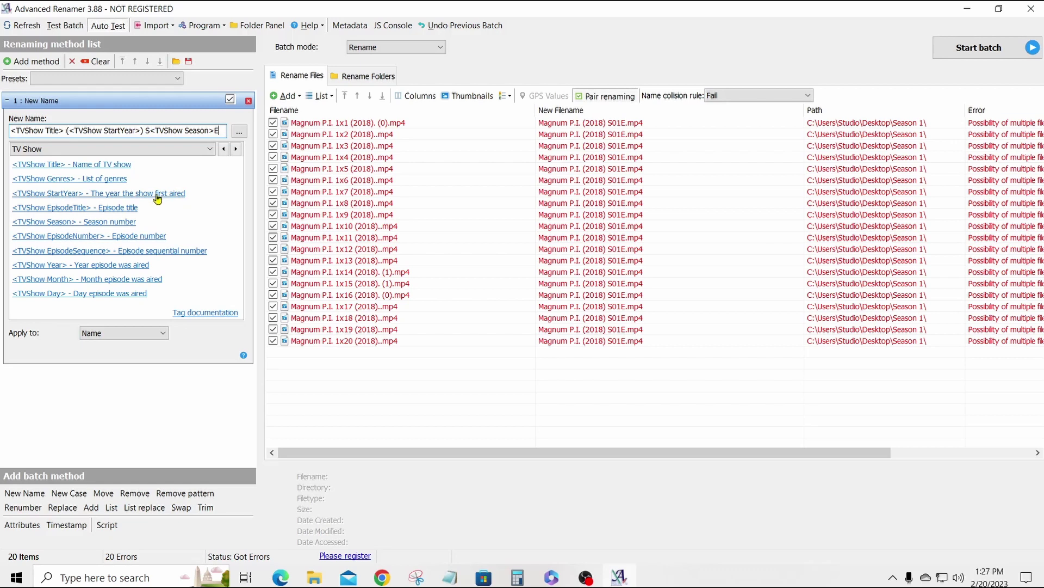
pyautogui.click(121, 238)
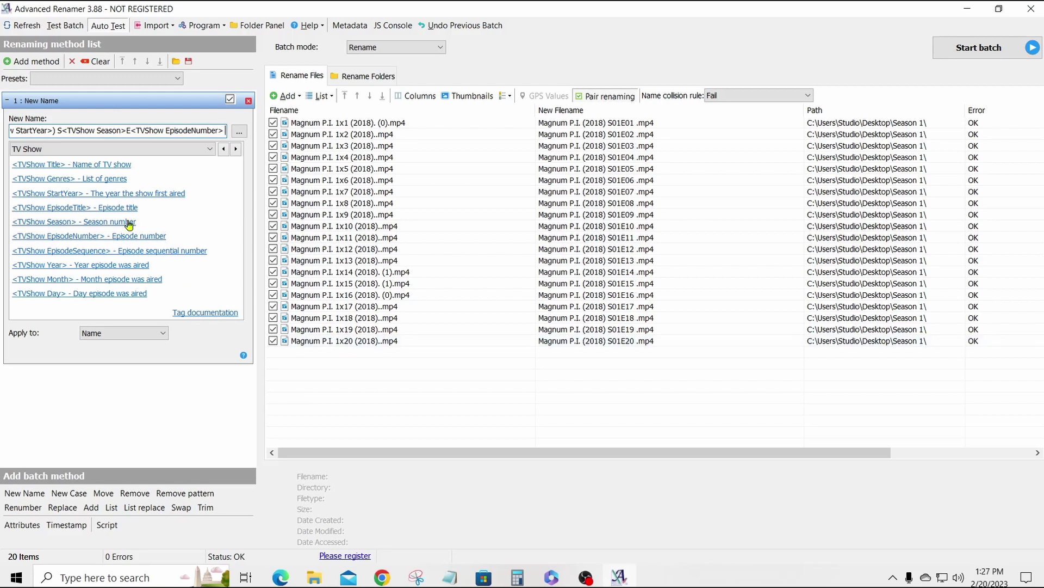
# - Append the TVShow EpisodeTitle tag to the new name and start the batch rename
pyautogui.click(108, 210)
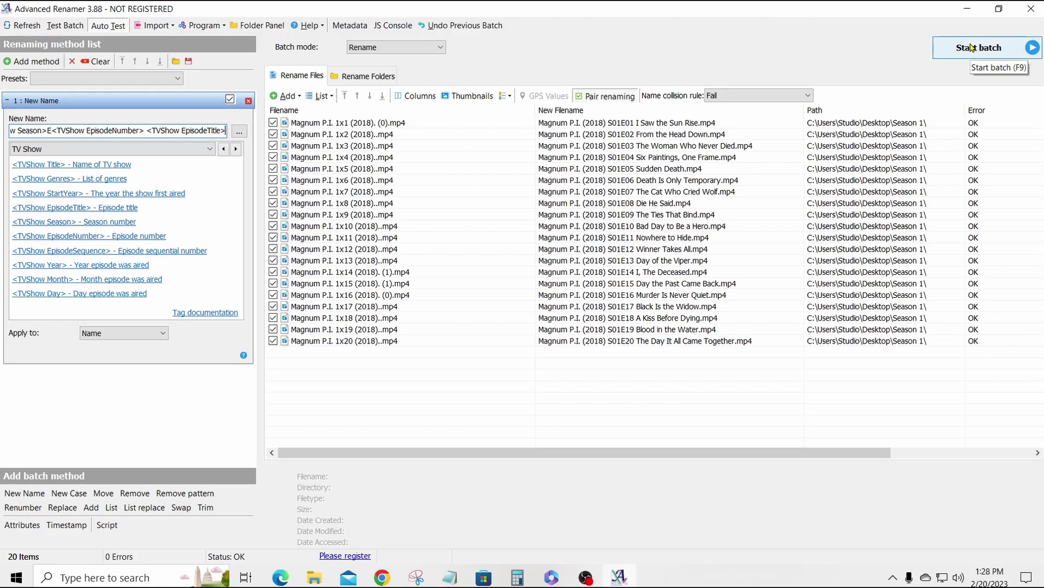
pyautogui.click(972, 48)
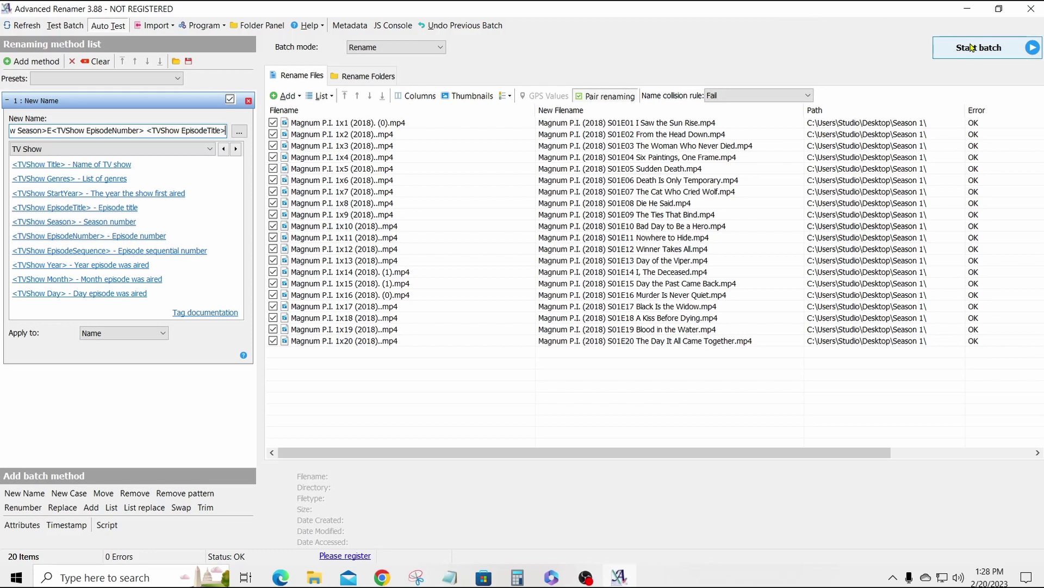